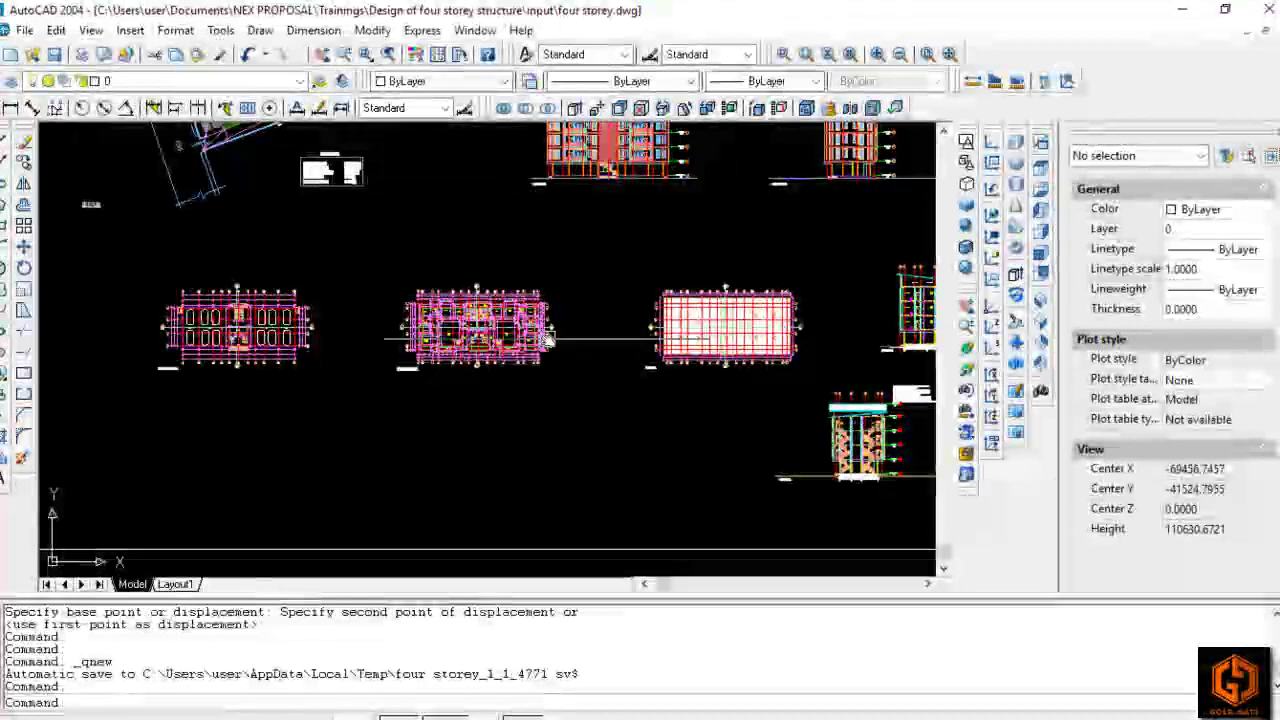
Step: Examine the ground floor plan and its title in the four-storey building drawing
middle_click_drag(328, 432, 480, 470)
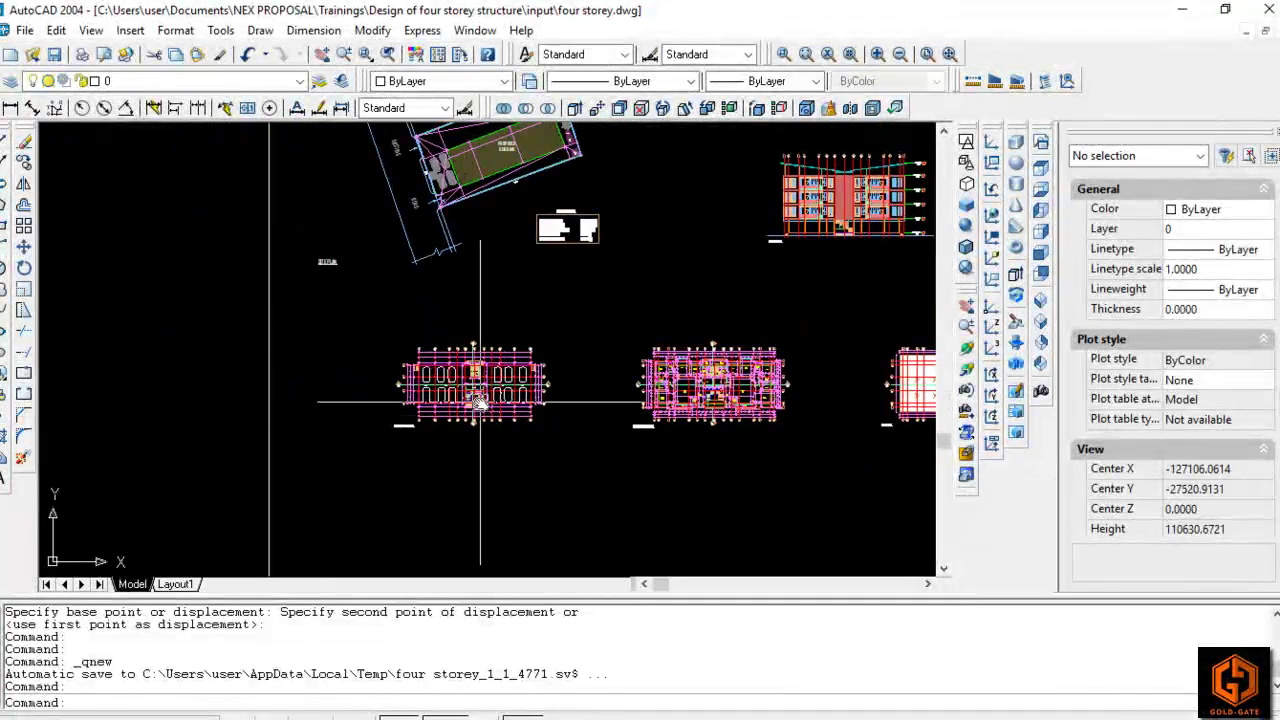
scroll(478, 400, "up", 4)
middle_click_drag(533, 412, 517, 371)
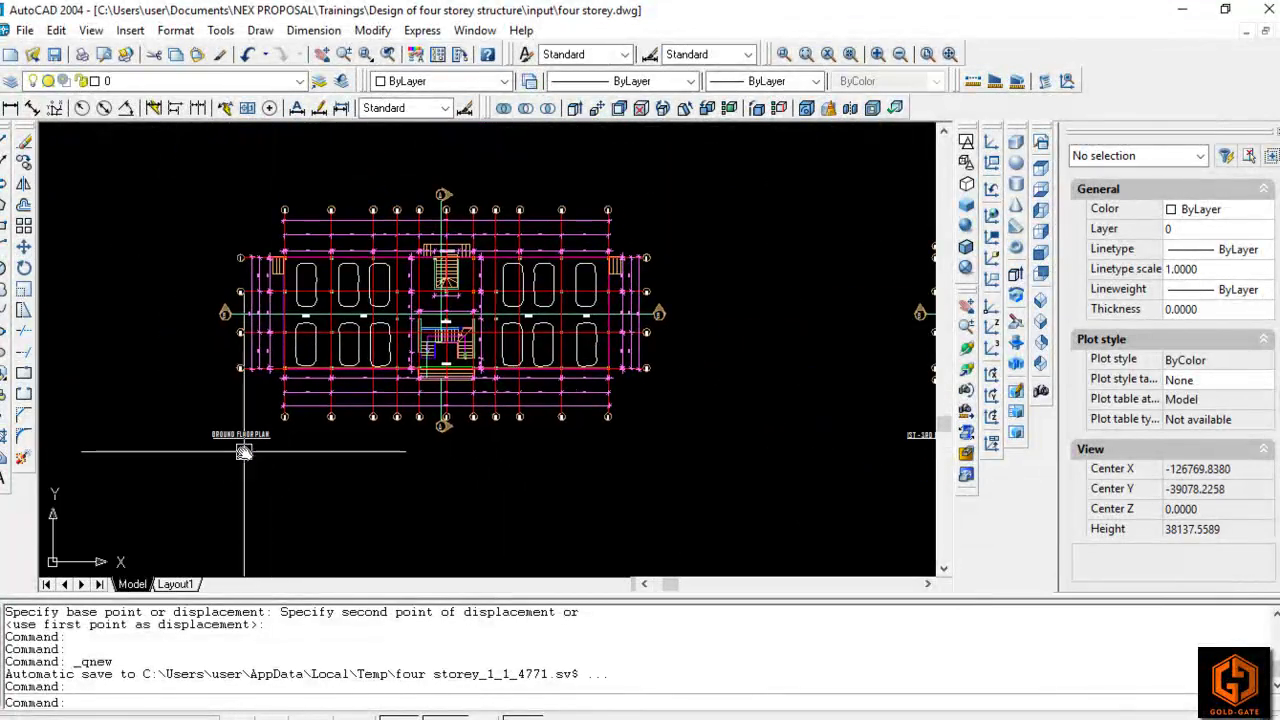
scroll(248, 440, "down", 3)
middle_click_drag(645, 400, 458, 421)
scroll(446, 396, "down", 5)
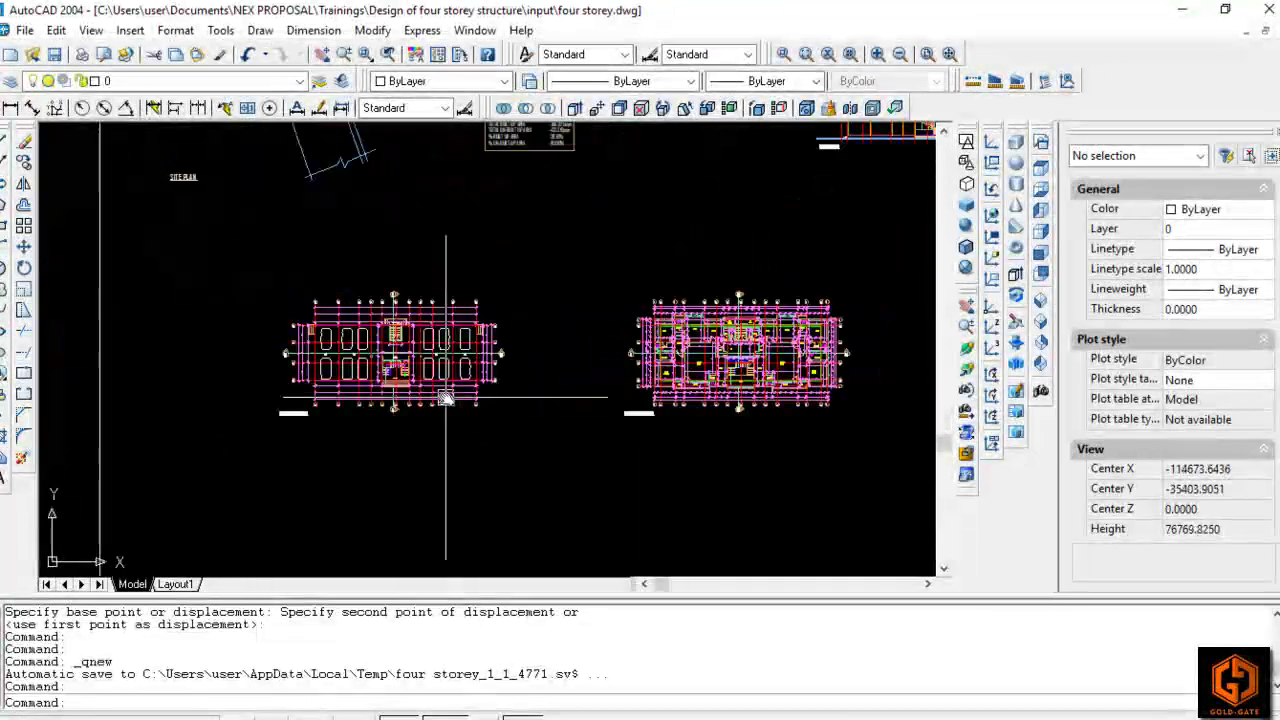
mouse_move(696, 430)
middle_mouse_down()
mouse_move(463, 425)
mouse_move(535, 428)
middle_mouse_up()
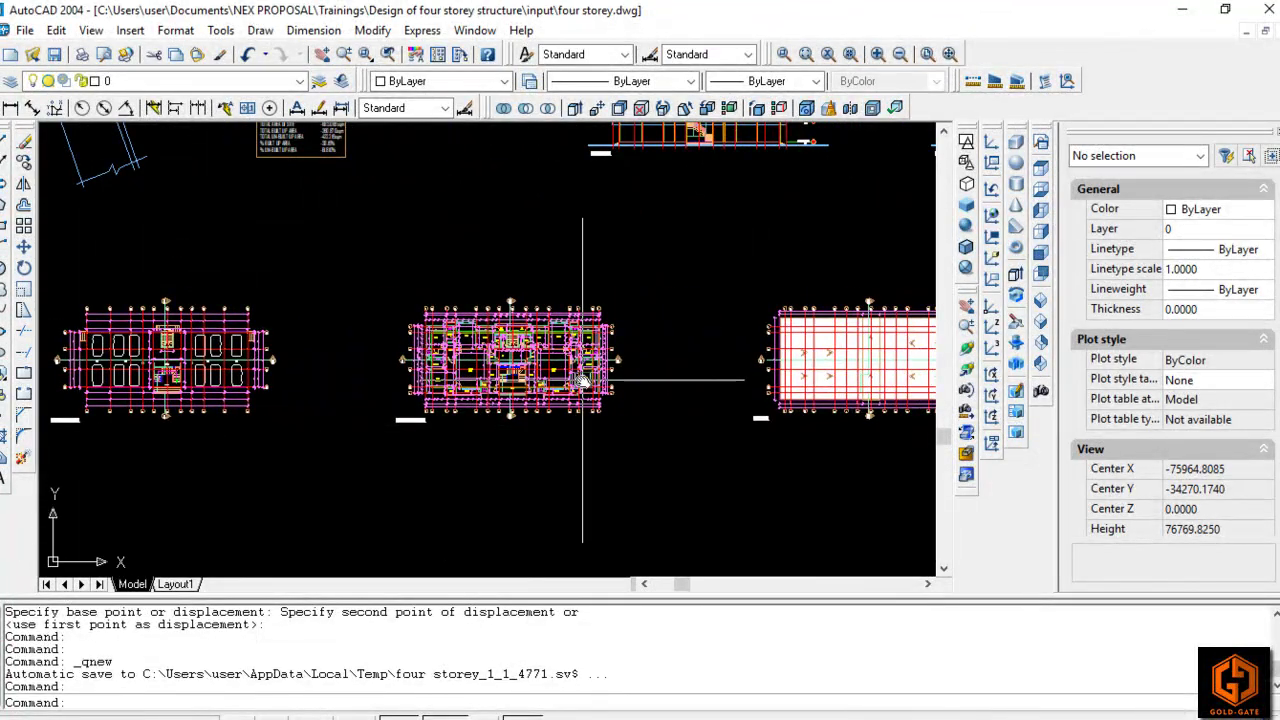
Step: Examine the 1st - 3rd floor plan, including its title and overall layout
middle_click_drag(705, 366, 713, 428)
scroll(535, 487, "up", 4)
middle_click_drag(575, 364, 717, 334)
scroll(363, 420, "up", 3)
scroll(363, 420, "down", 7)
middle_click_drag(450, 405, 594, 380)
middle_click_drag(740, 394, 399, 400)
scroll(810, 402, "up", 5)
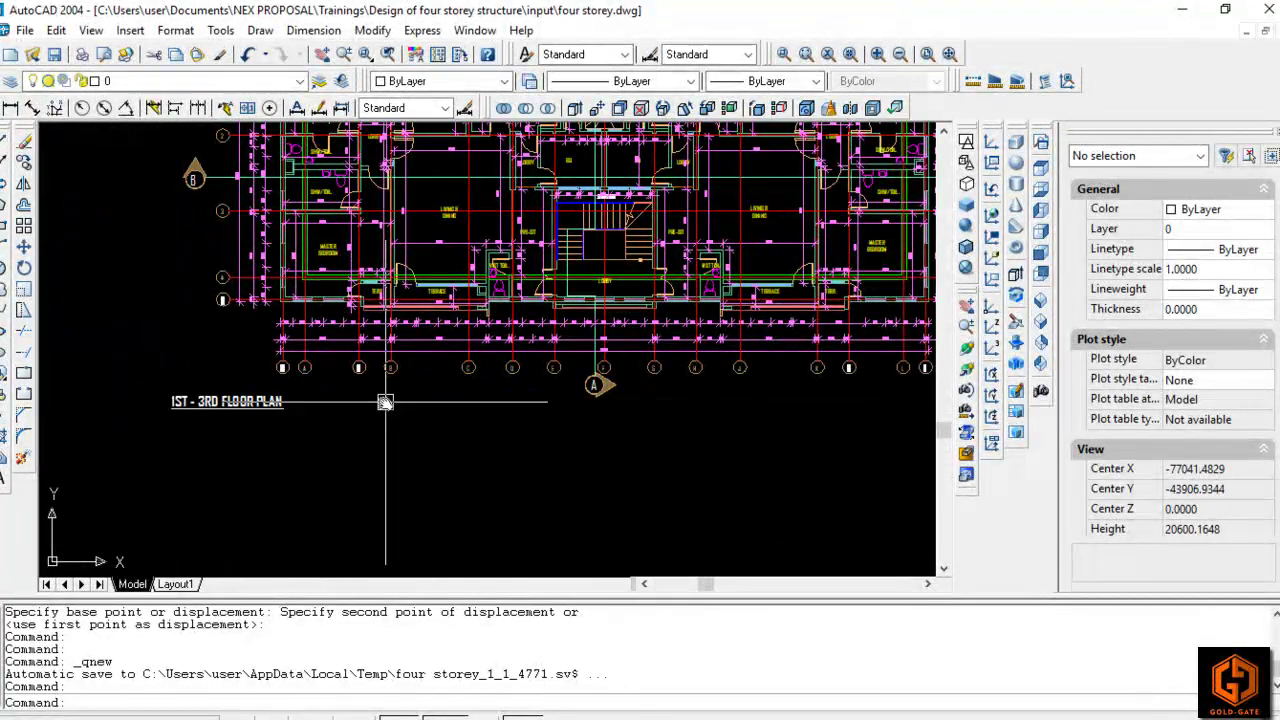
scroll(160, 370, "up", 3)
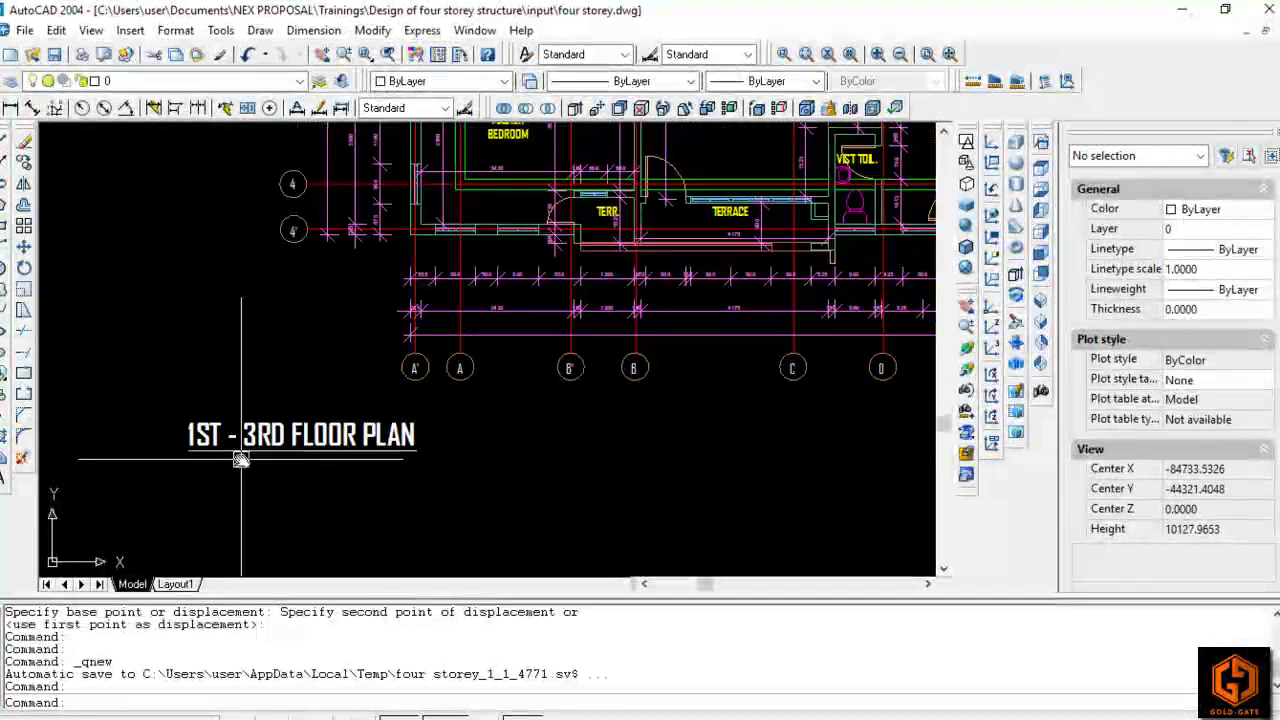
scroll(460, 540, "down", 6)
scroll(625, 397, "up", 3)
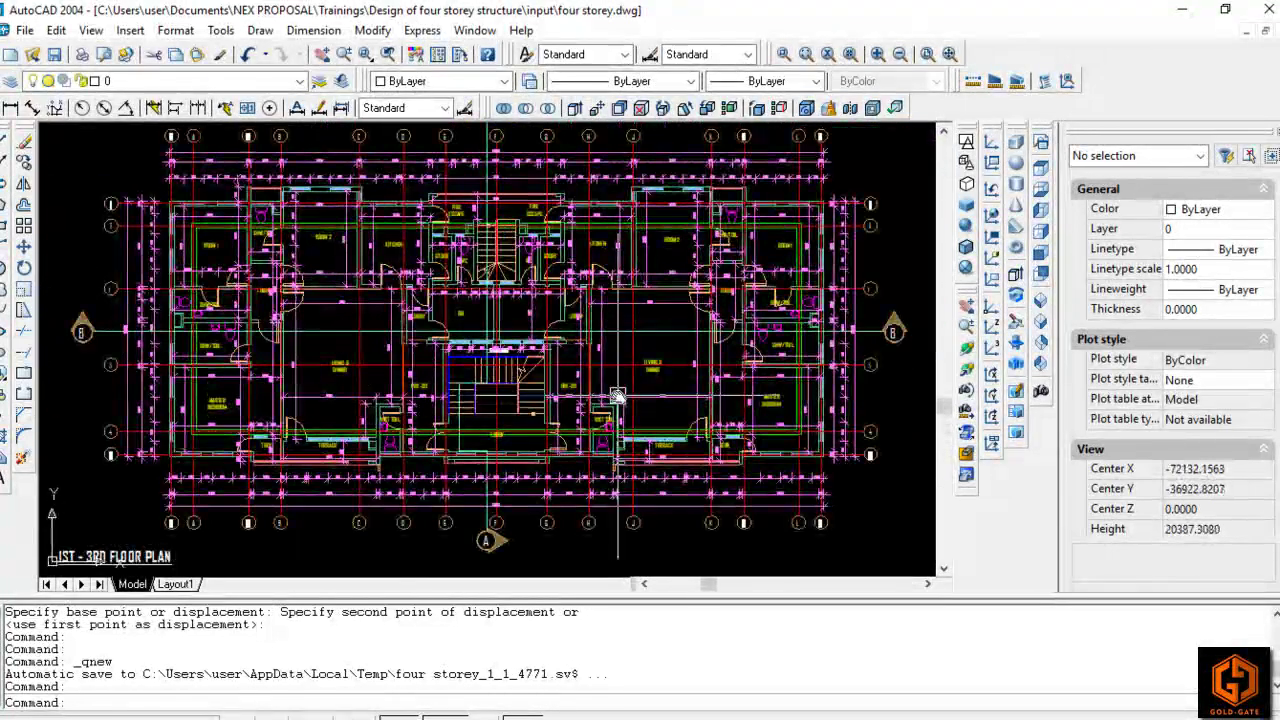
scroll(620, 330, "down", 5)
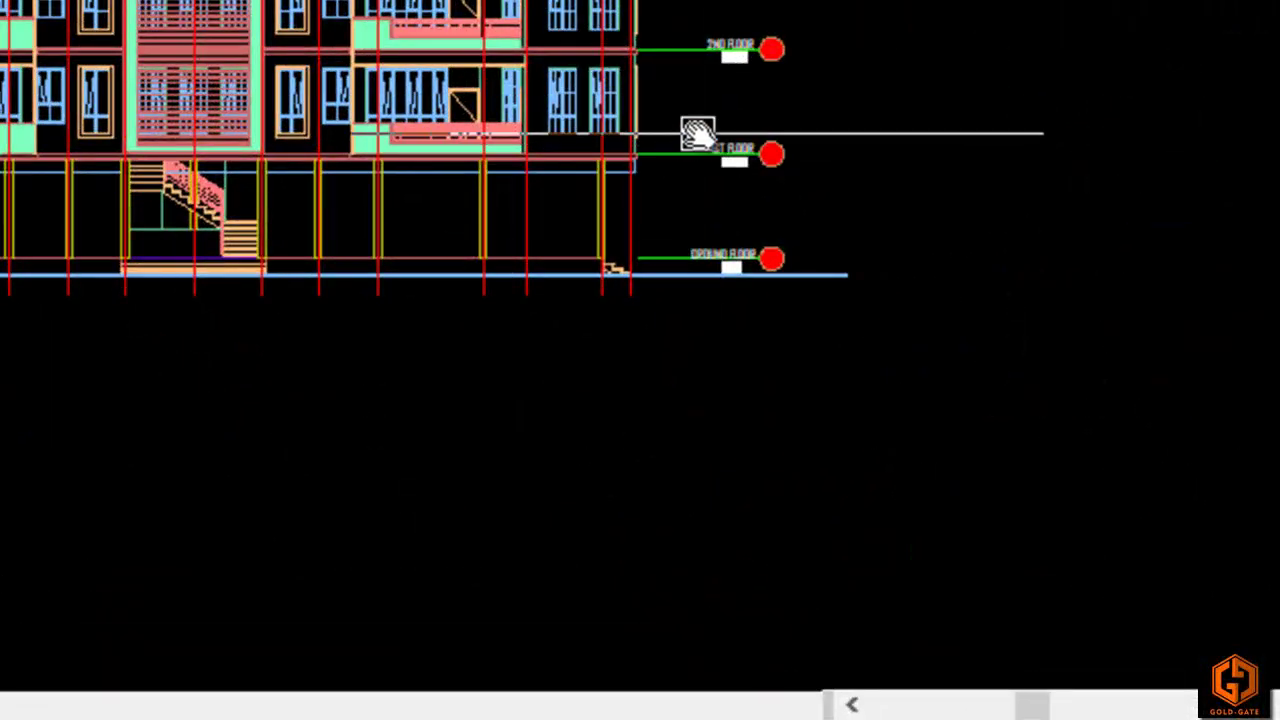
Step: Examine the approach view elevation and its level marks from the ground floor up to the roof level
middle_click_drag(840, 80, 939, 256)
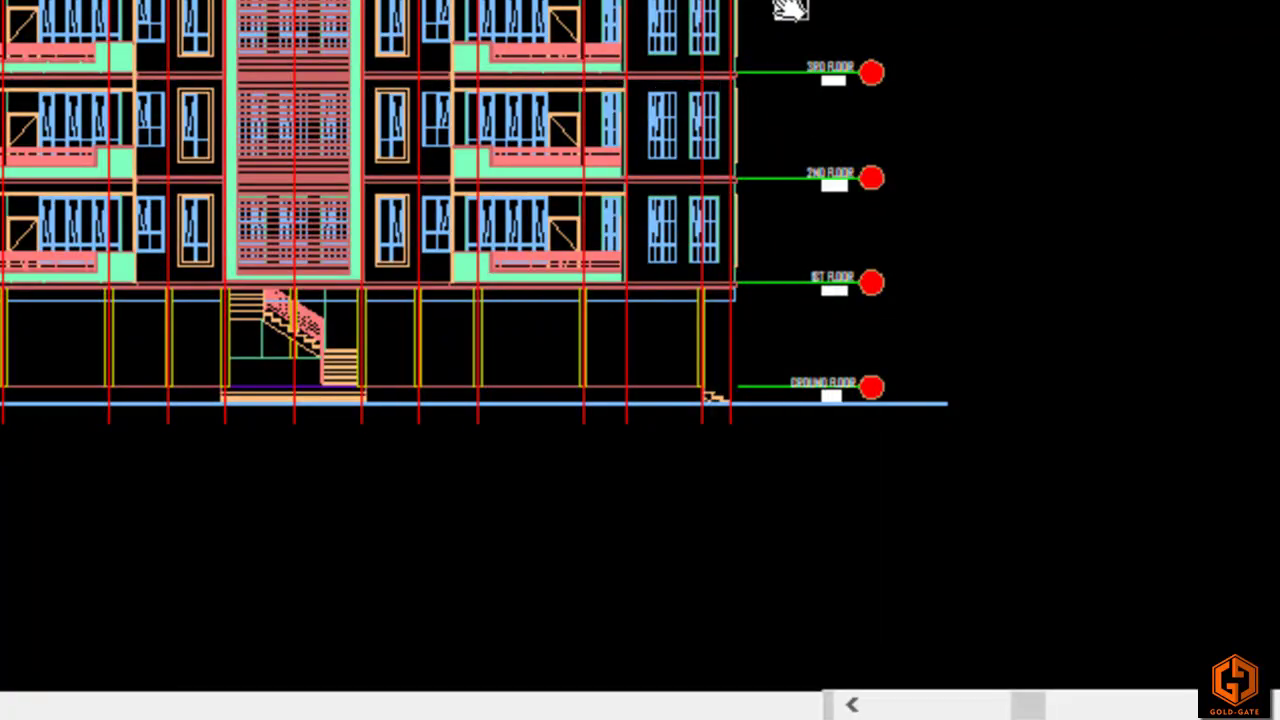
middle_click_drag(977, 214, 997, 322)
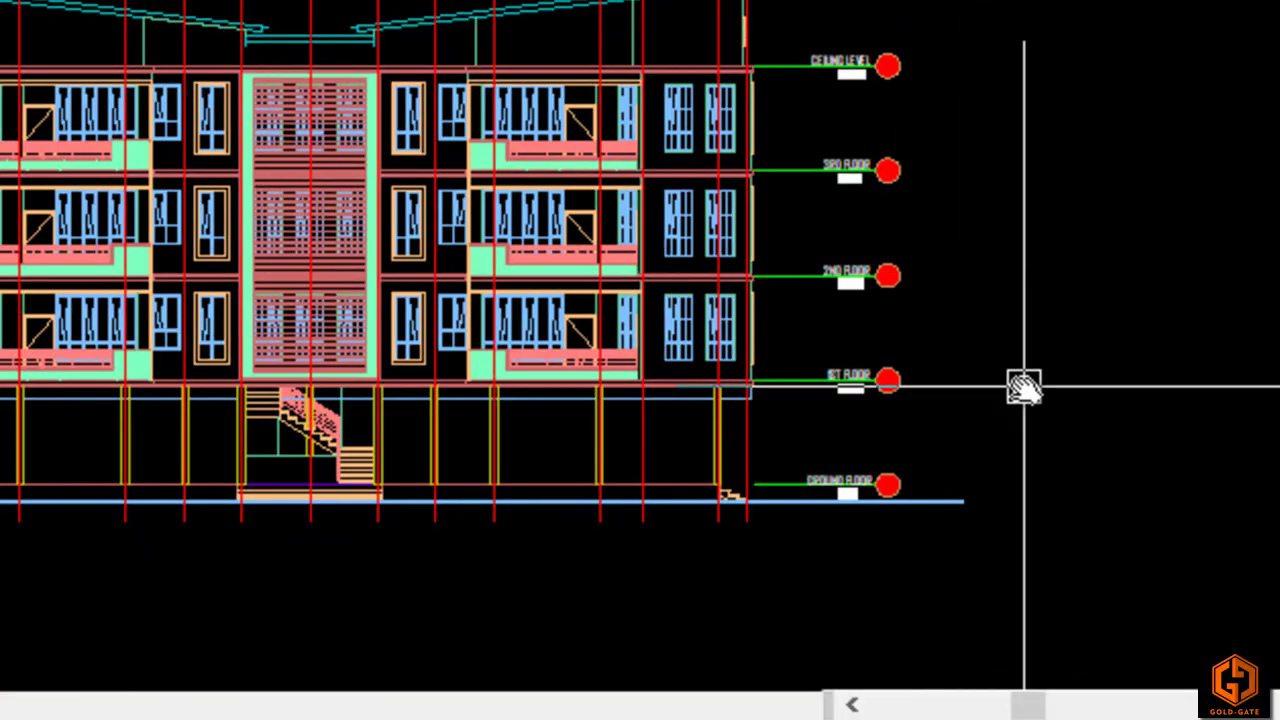
middle_click_drag(1051, 374, 953, 318)
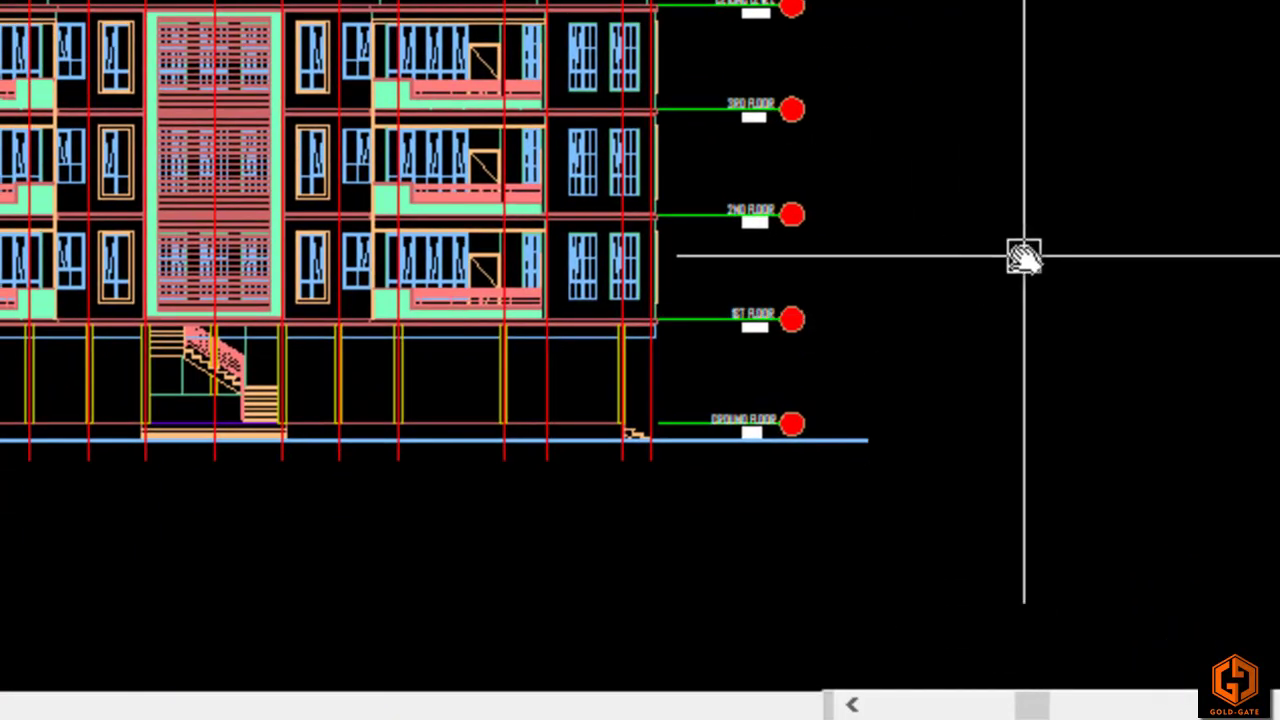
middle_click_drag(1023, 257, 1131, 331)
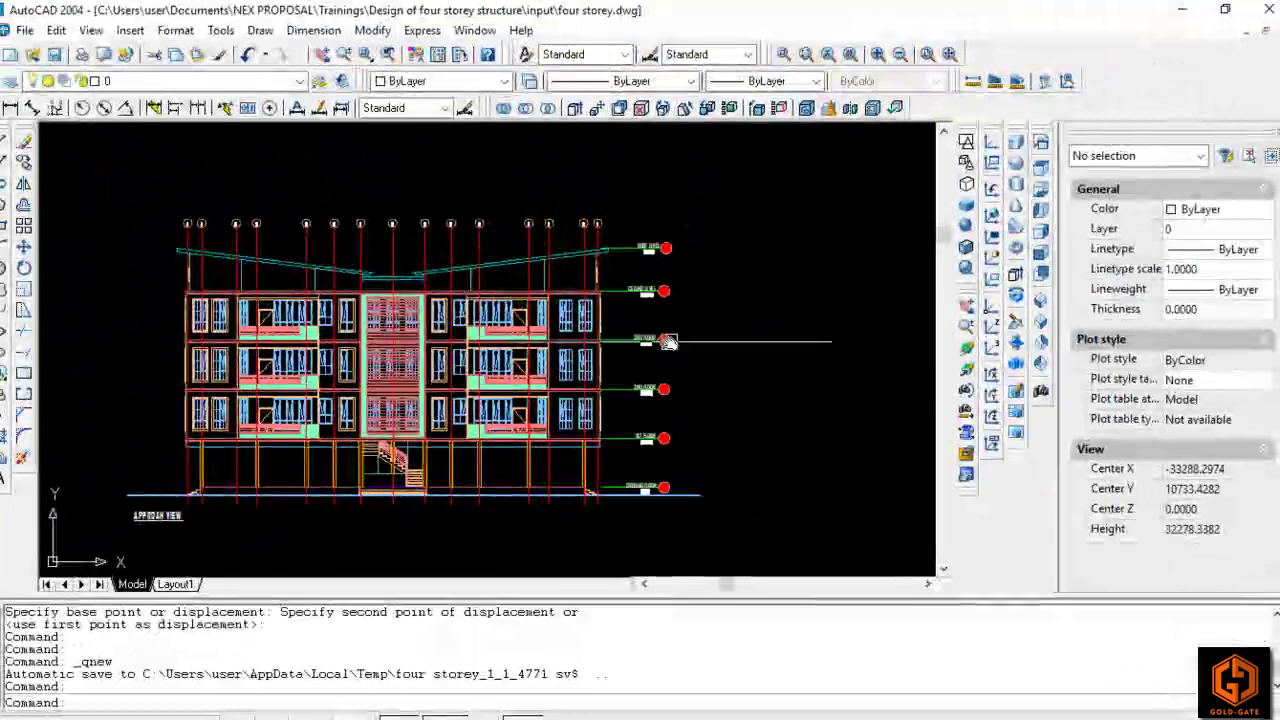
scroll(777, 313, "up", 3)
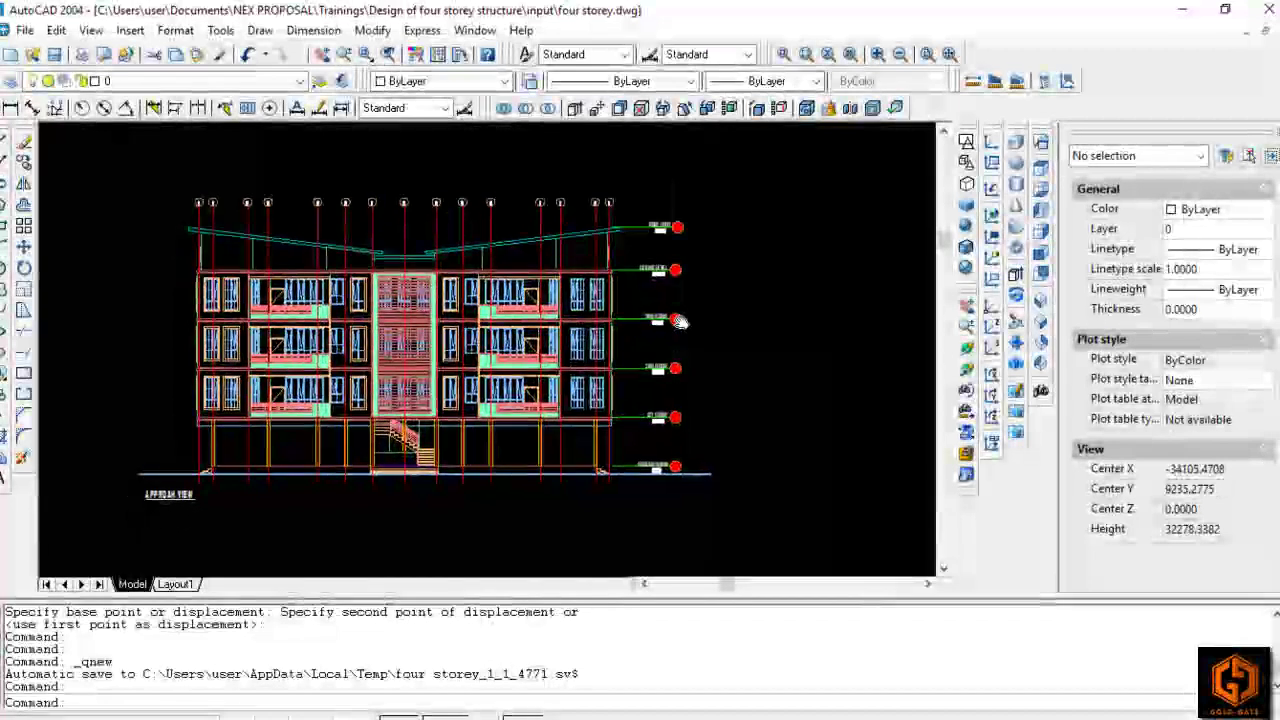
middle_click_drag(714, 338, 726, 394)
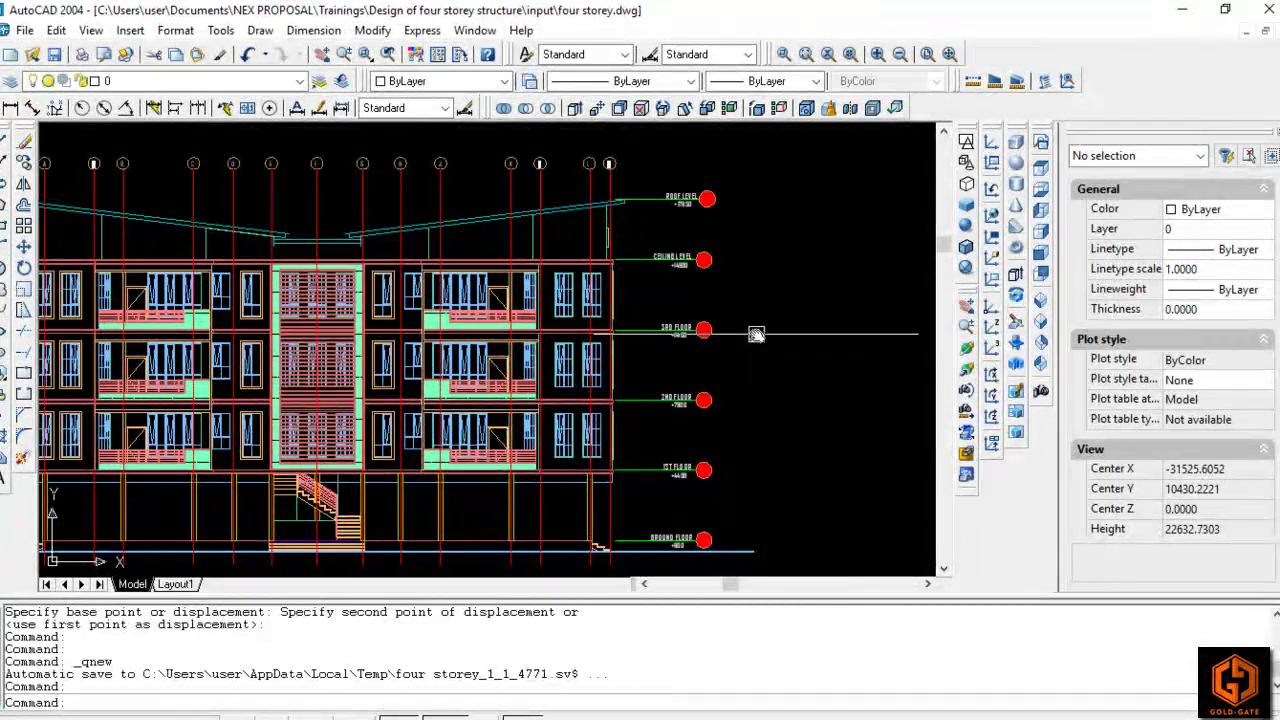
middle_click_drag(706, 488, 712, 467)
scroll(679, 453, "up", 3)
mouse_move(795, 309)
middle_mouse_down()
mouse_move(787, 367)
mouse_move(751, 405)
mouse_move(762, 452)
middle_mouse_up()
middle_click_drag(755, 340, 764, 374)
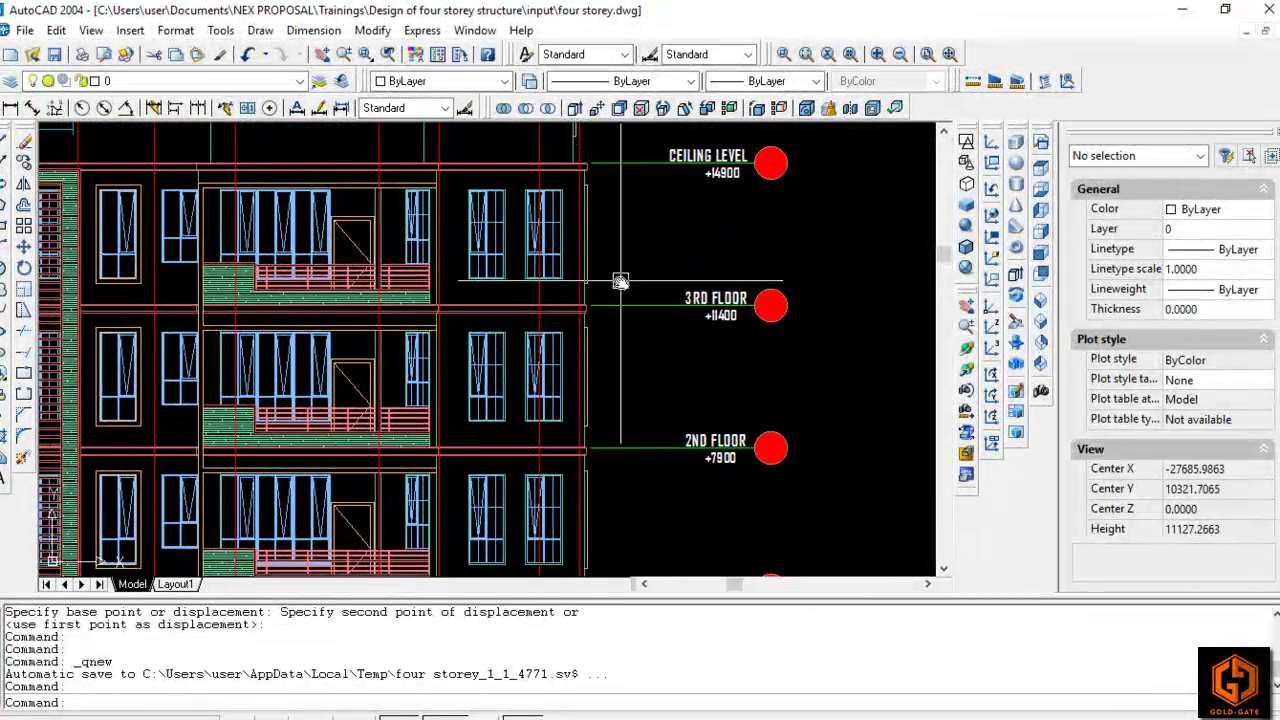
scroll(629, 288, "down", 4)
scroll(451, 392, "up", 2)
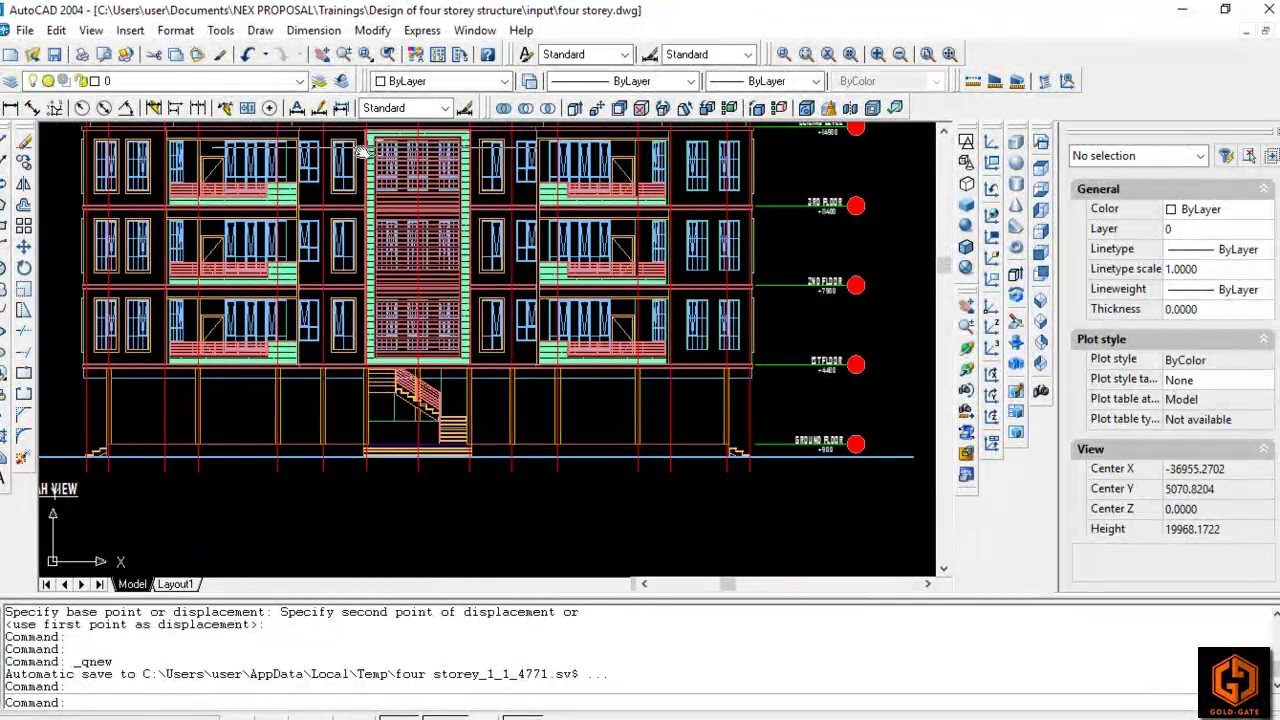
middle_click_drag(590, 218, 690, 408)
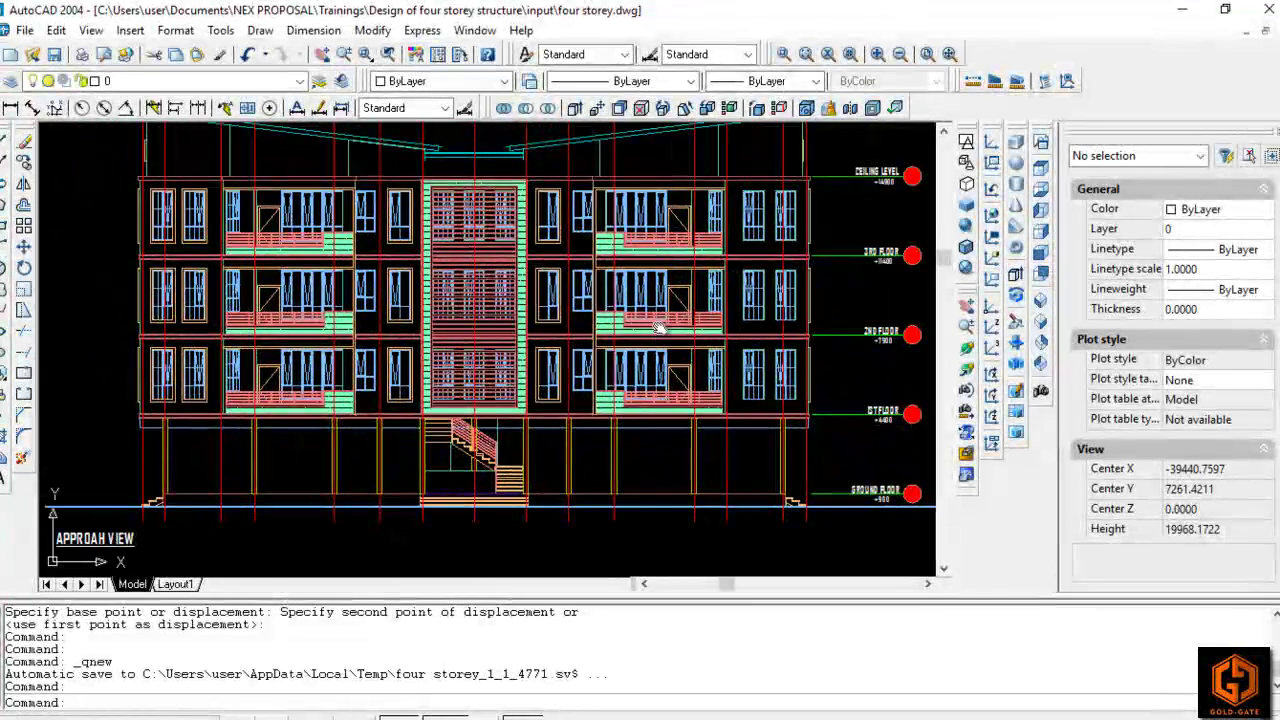
scroll(652, 311, "down", 1)
Step: Return to the 1st - 3rd floor plan and examine its rooms, staircases, grid lines and dimensions
middle_click_drag(681, 464, 663, 230)
scroll(618, 391, "down", 2)
scroll(617, 392, "down", 1)
middle_click_drag(697, 414, 760, 306)
scroll(506, 337, "up", 3)
middle_click_drag(658, 501, 671, 467)
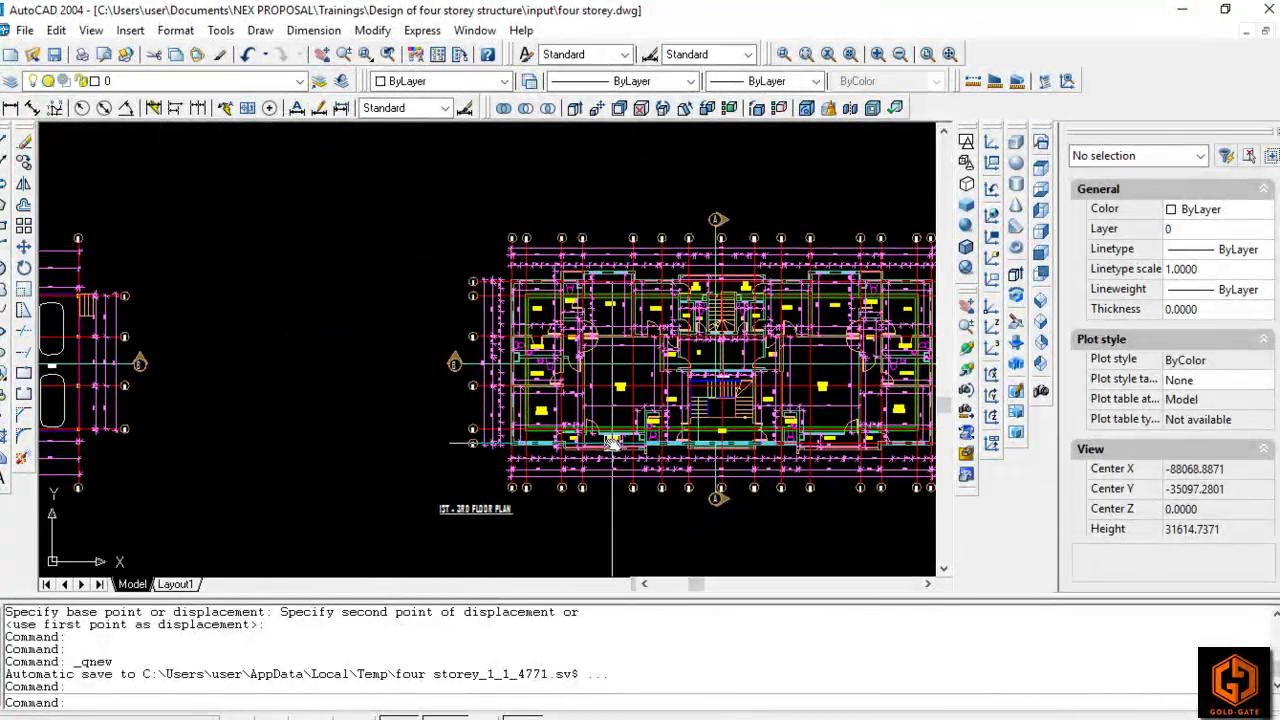
scroll(635, 492, "down", 2)
mouse_move(500, 480)
middle_mouse_down()
mouse_move(680, 443)
mouse_move(448, 440)
middle_mouse_up()
scroll(660, 425, "up", 3)
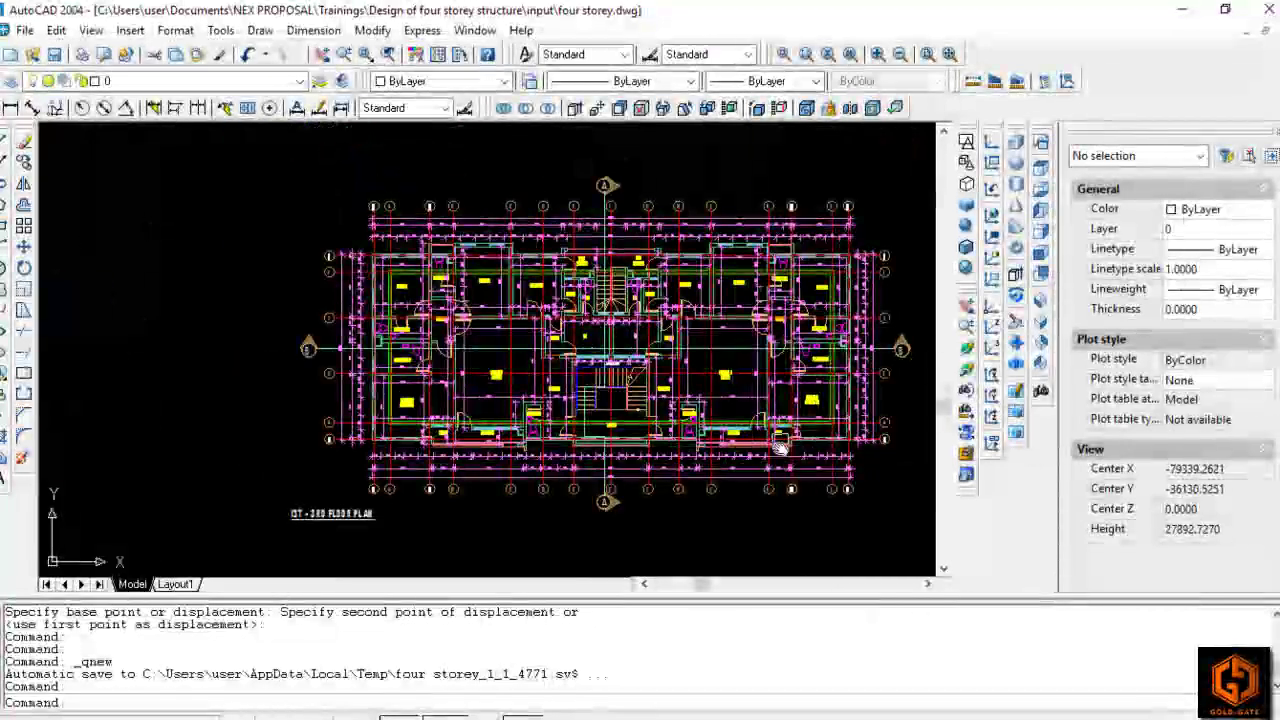
middle_click_drag(695, 431, 687, 481)
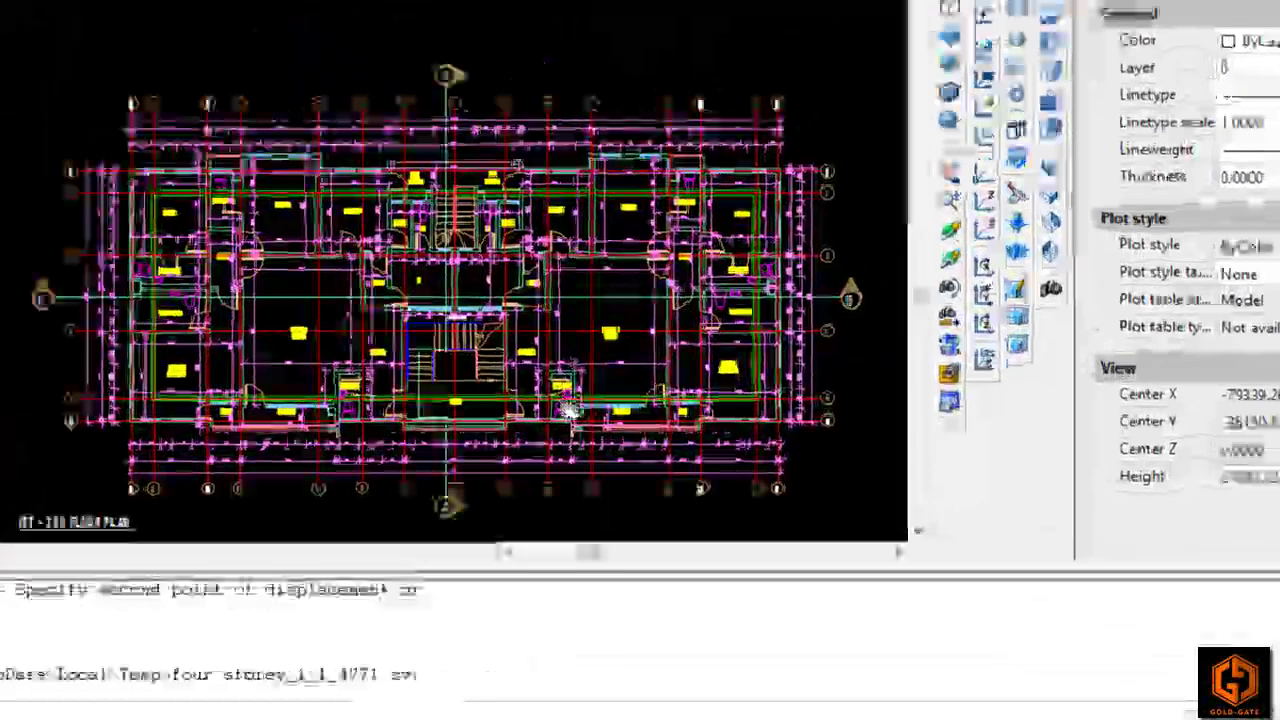
middle_click_drag(491, 441, 488, 338)
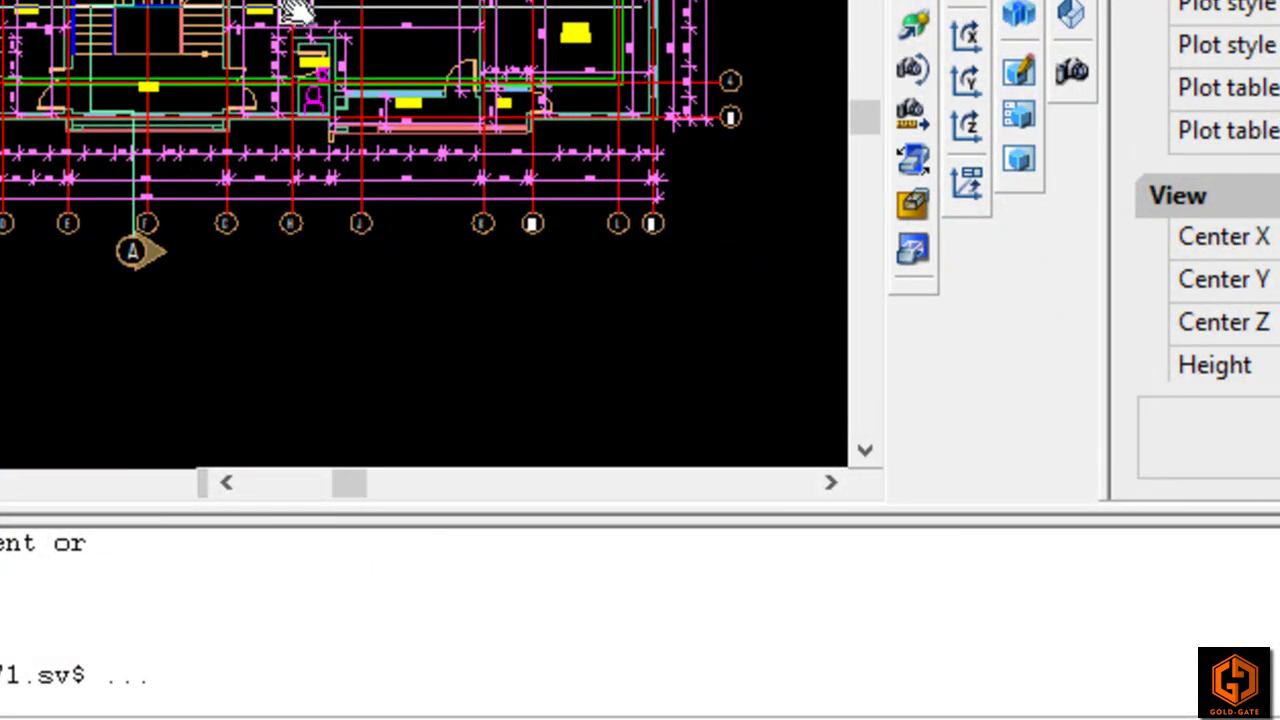
middle_click_drag(289, 80, 317, 206)
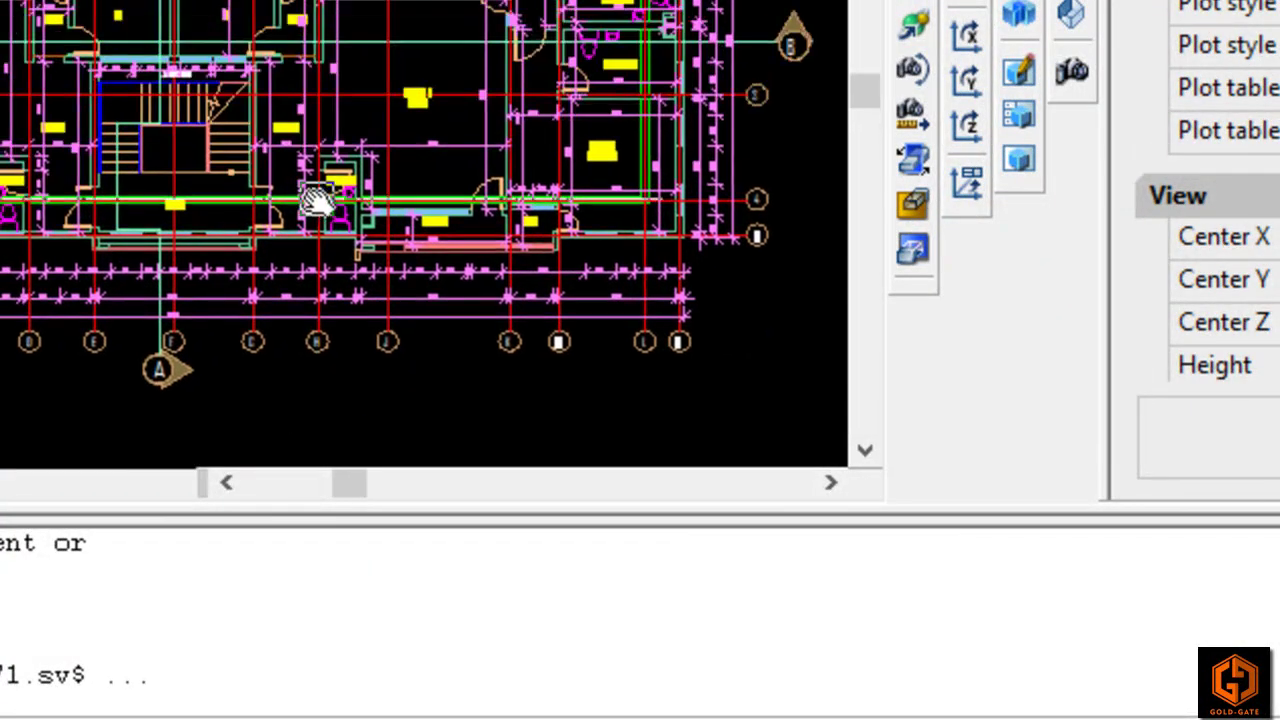
middle_click_drag(344, 275, 220, 143)
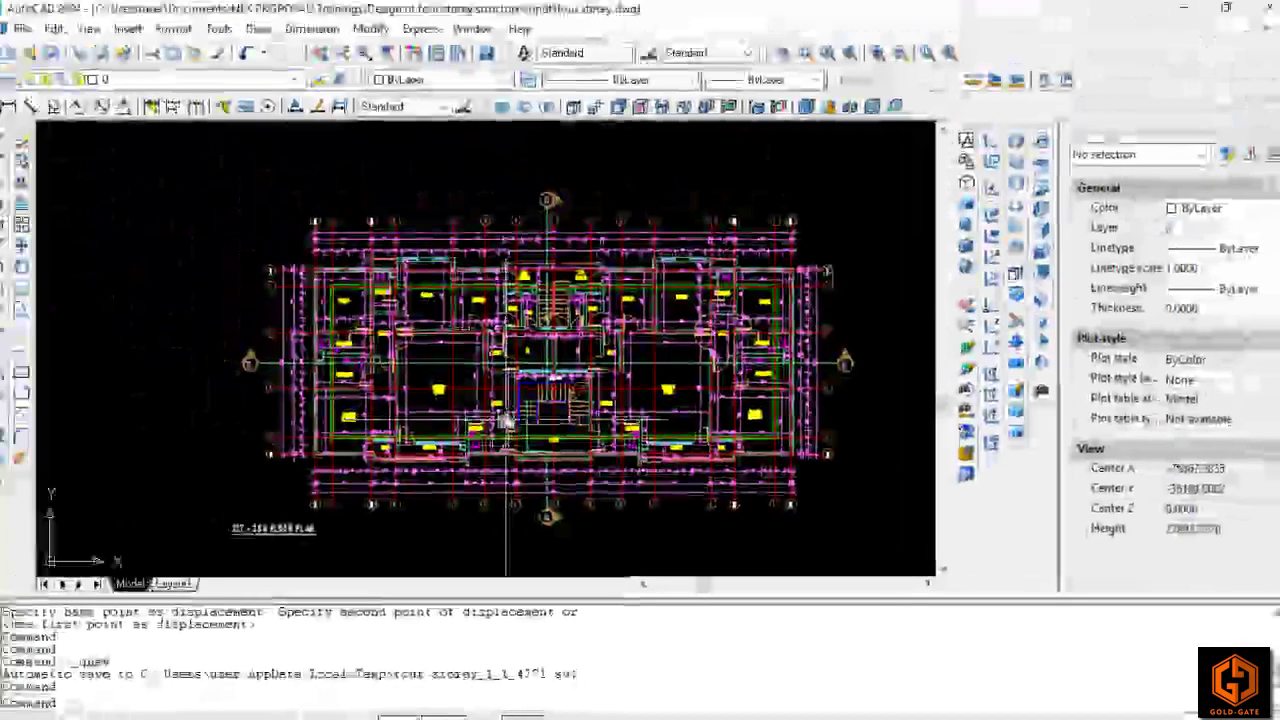
scroll(505, 420, "up", 2)
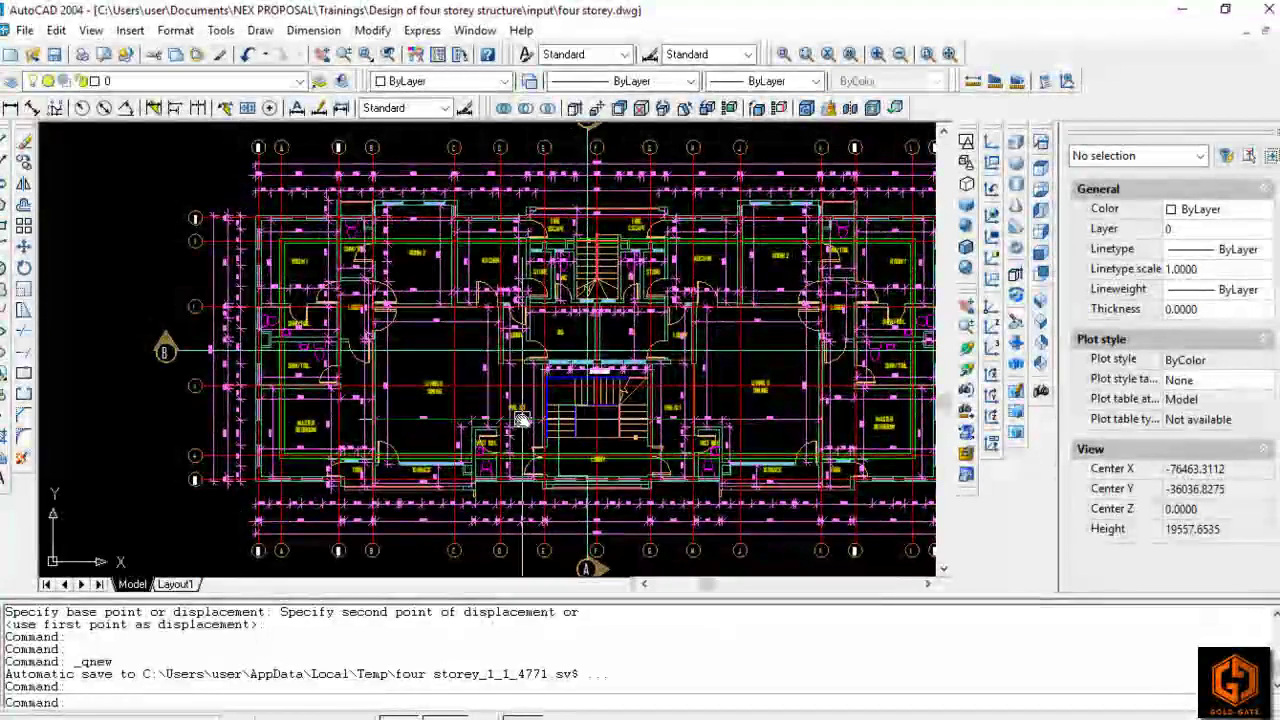
scroll(580, 425, "down", 3)
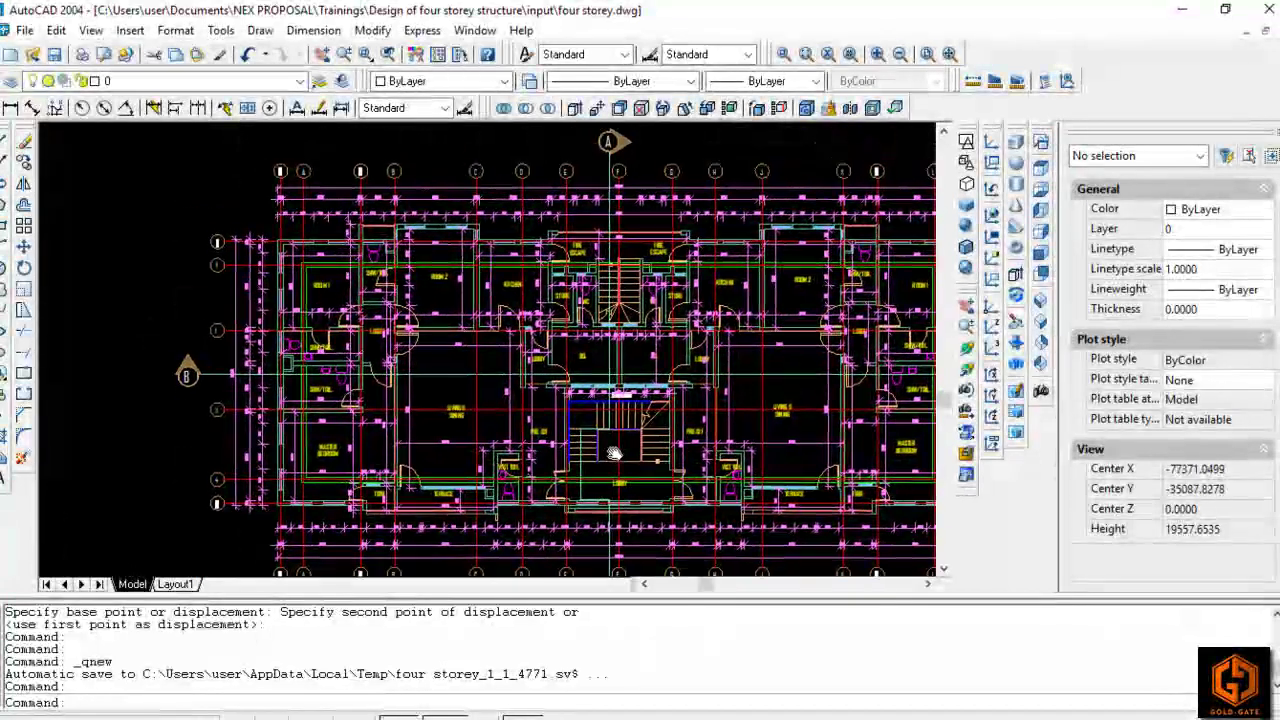
scroll(500, 417, "up", 2)
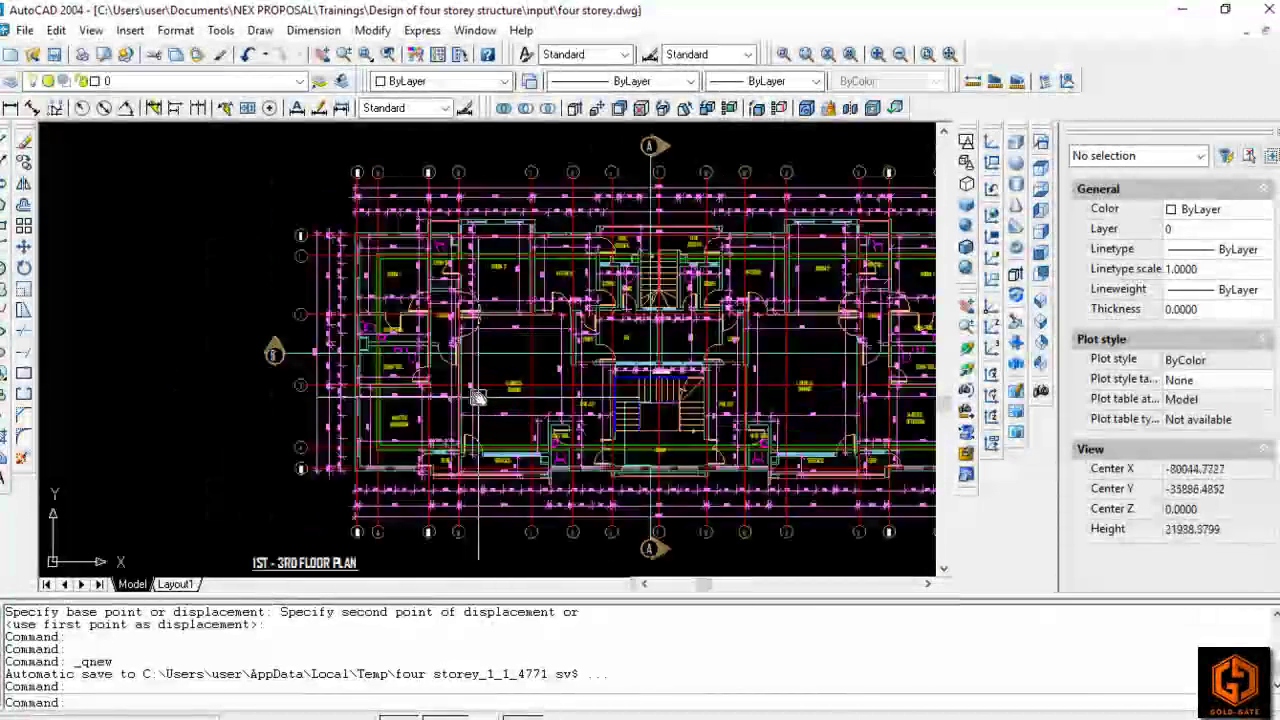
scroll(580, 420, "down", 5)
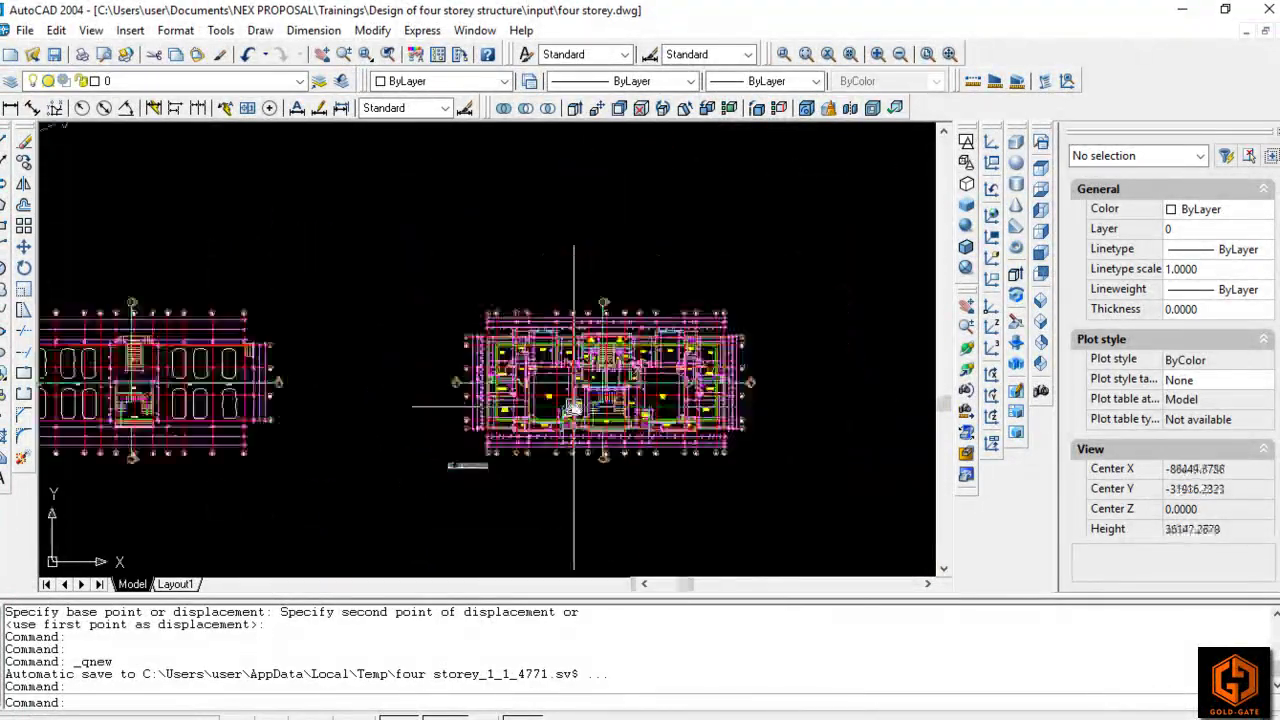
Step: Examine the roof plan and compare it with the 1st - 3rd floor plan
middle_click_drag(770, 462, 509, 423)
scroll(686, 400, "up", 4)
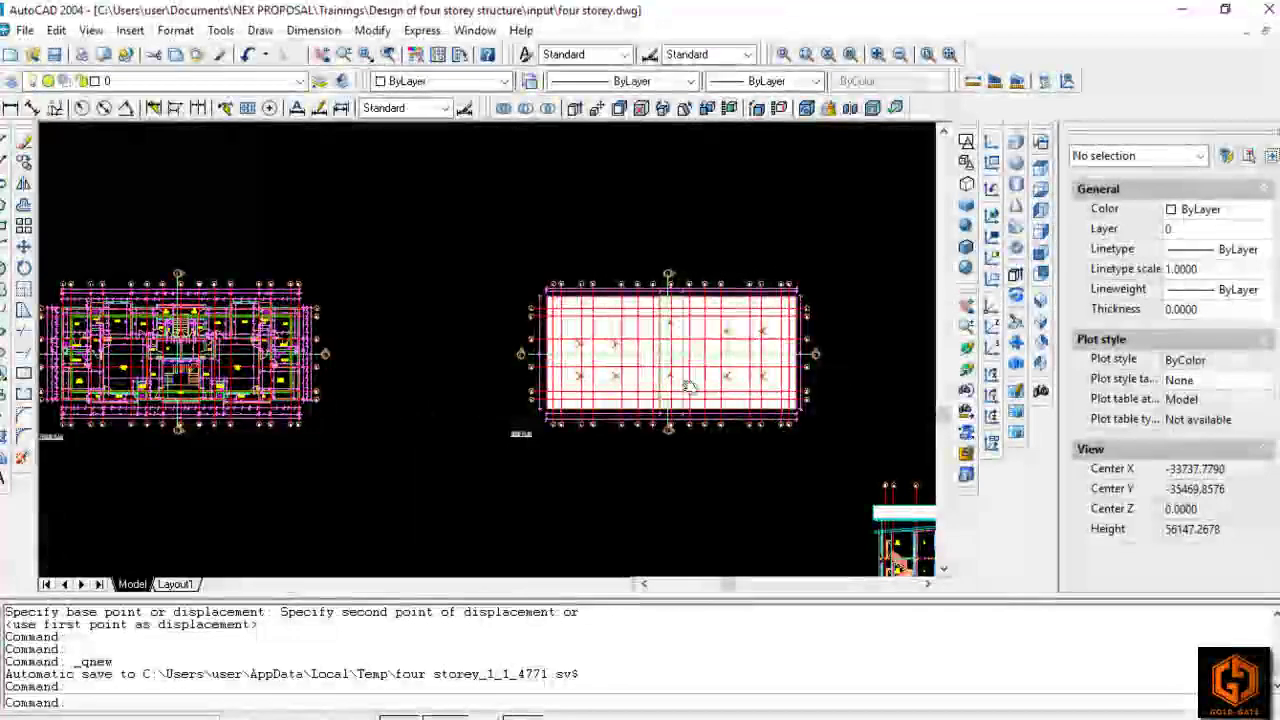
mouse_move(637, 431)
middle_mouse_down()
mouse_move(625, 426)
mouse_move(697, 420)
middle_mouse_up()
scroll(580, 389, "down", 2)
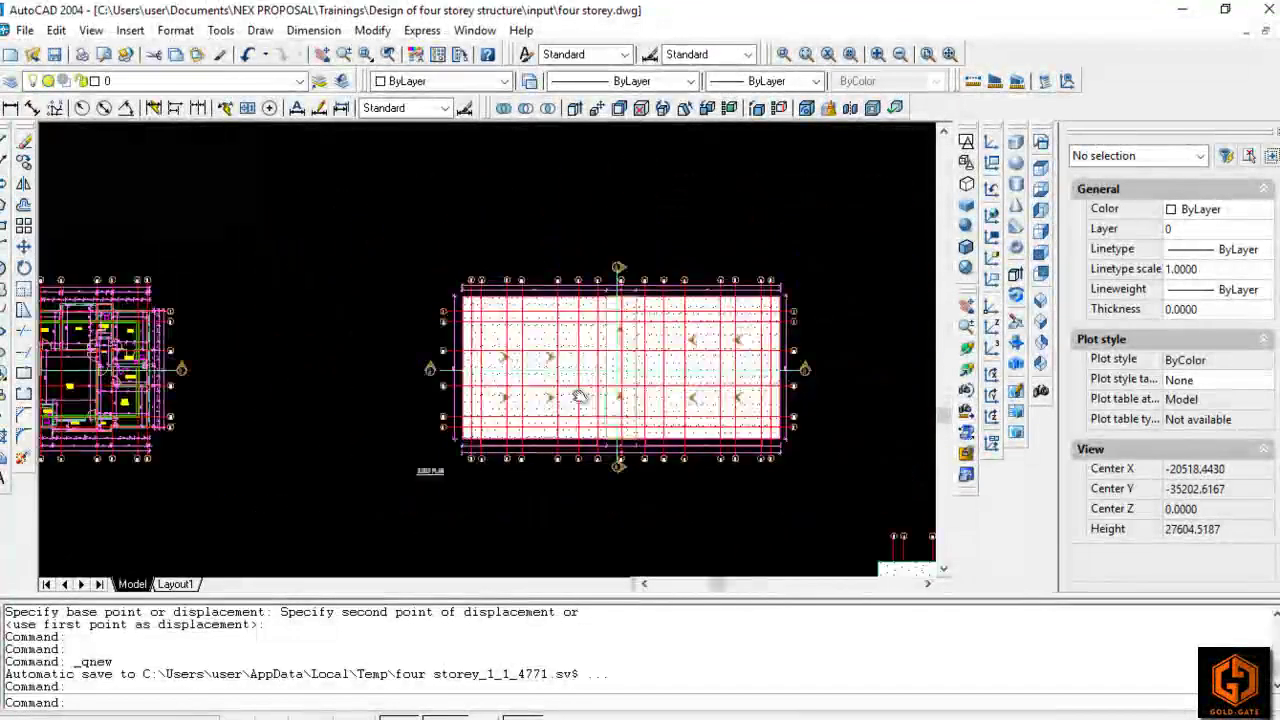
middle_click_drag(583, 396, 848, 405)
scroll(409, 408, "up", 7)
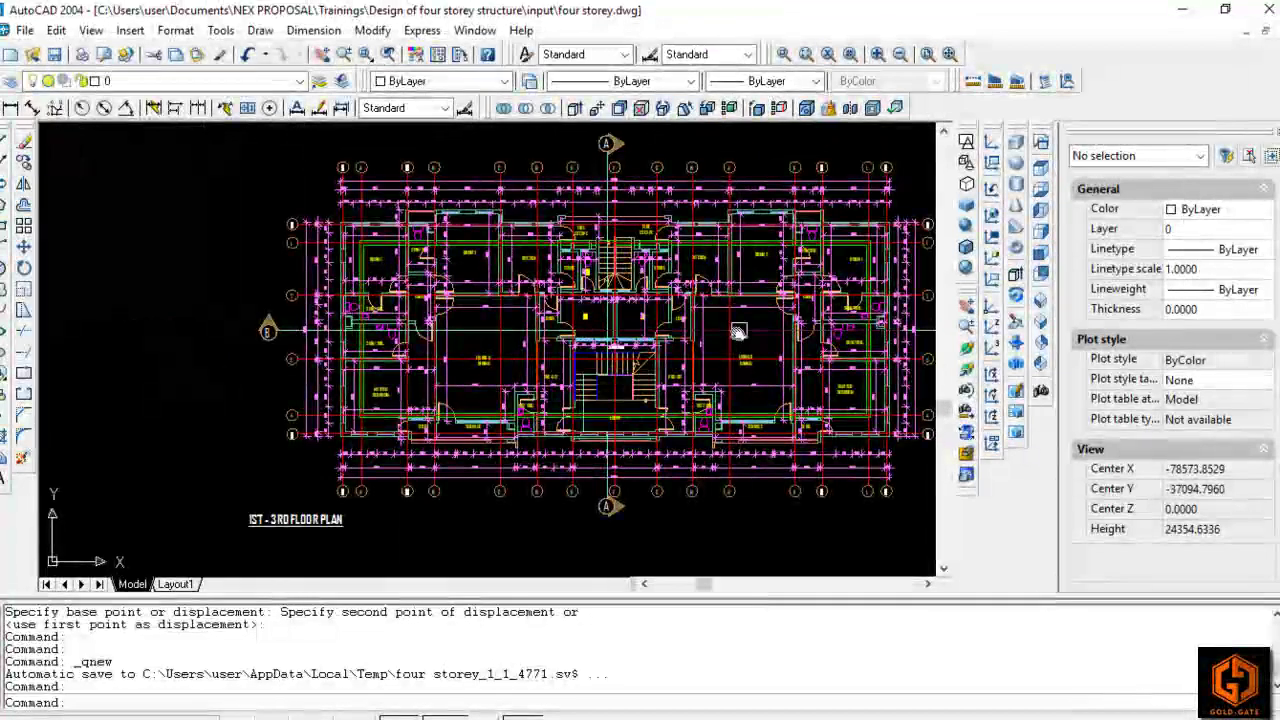
scroll(615, 390, "down", 1)
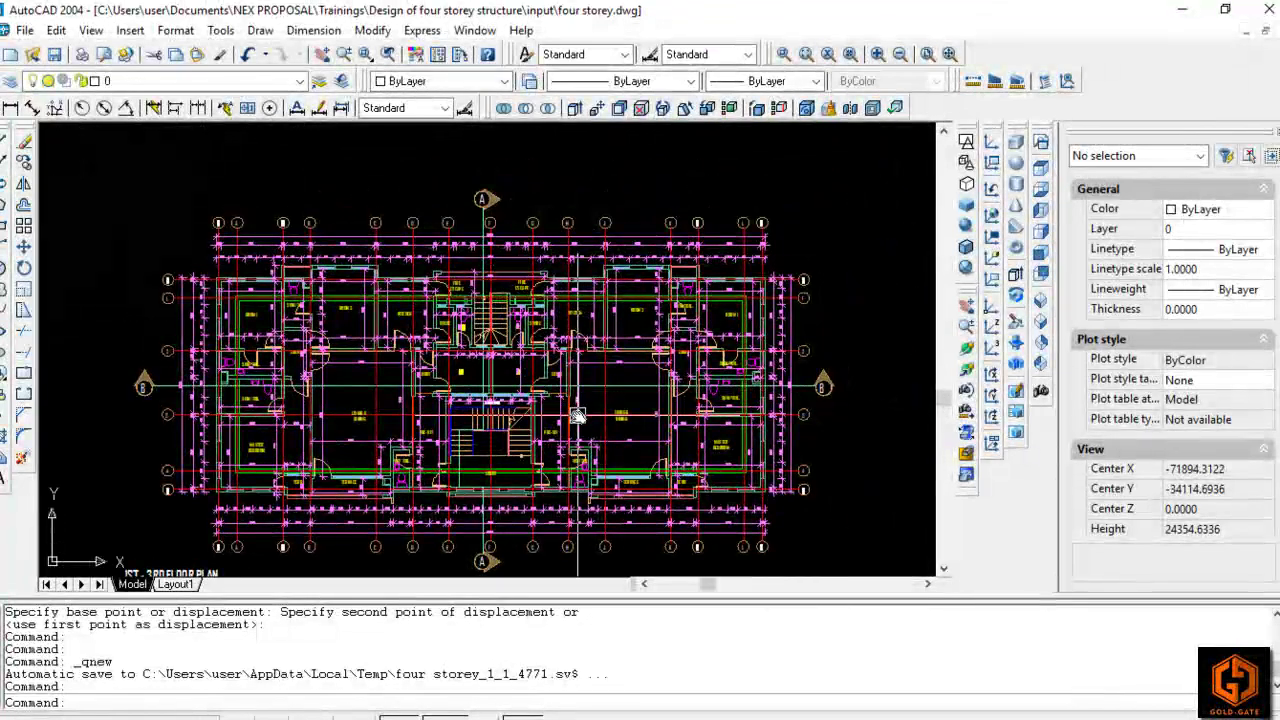
middle_click_drag(556, 483, 838, 446)
scroll(588, 376, "down", 1)
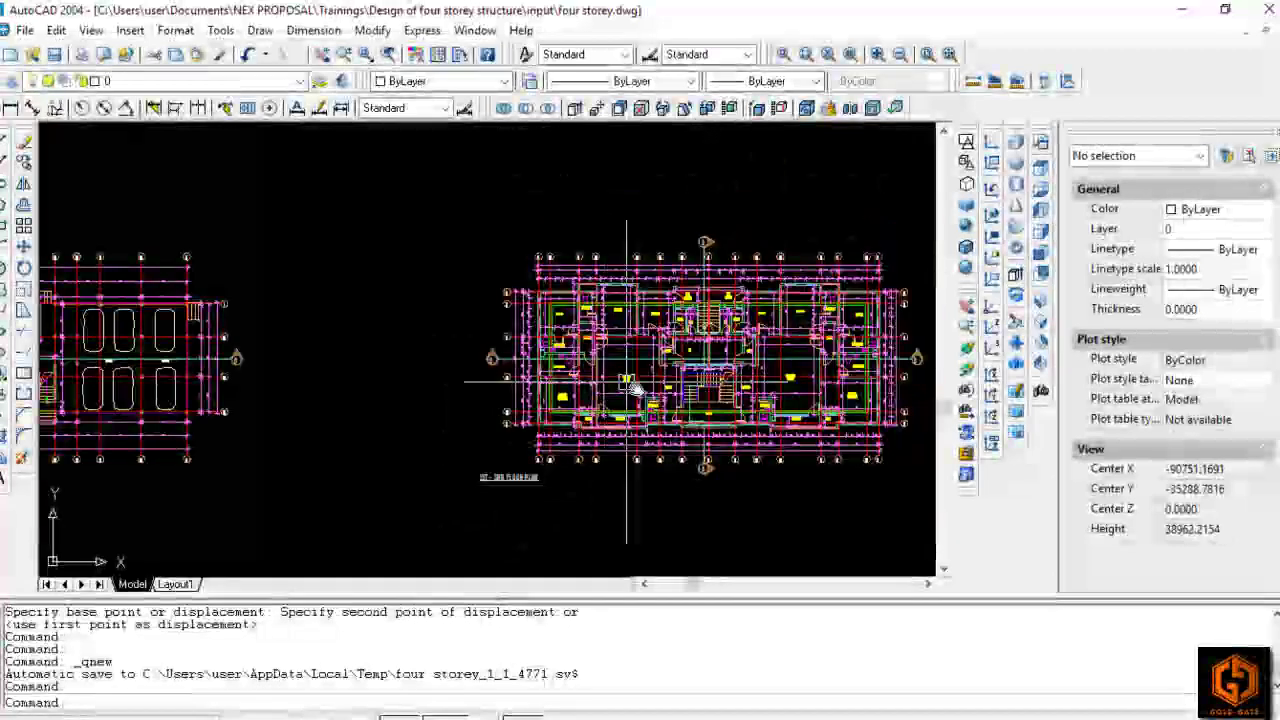
Step: Examine the parking bays, column grid and staircases in the ground floor plan
middle_click_drag(606, 374, 850, 385)
middle_click_drag(280, 413, 515, 405)
scroll(381, 380, "up", 2)
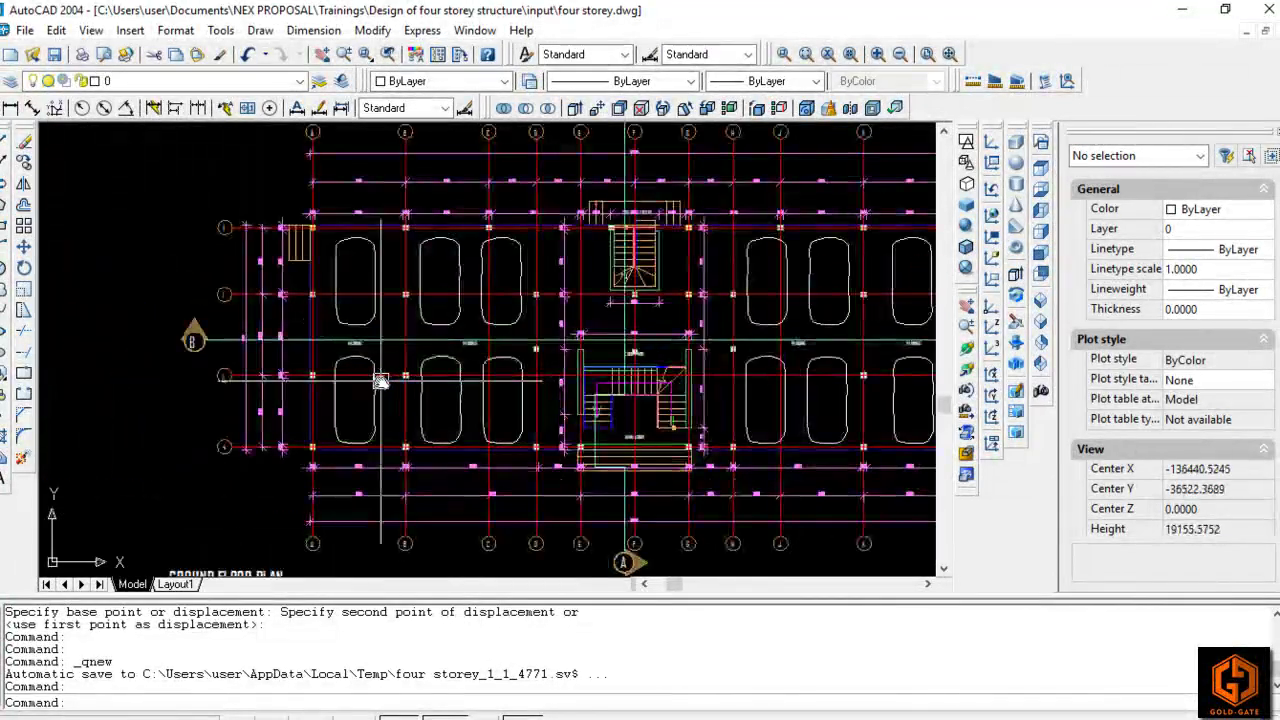
middle_click_drag(604, 351, 431, 361)
scroll(428, 360, "down", 3)
Step: Look across the roof plan to the building section drawing and examine its storeys and foundations
middle_click_drag(789, 399, 549, 412)
middle_click_drag(862, 421, 603, 443)
middle_click_drag(786, 470, 587, 454)
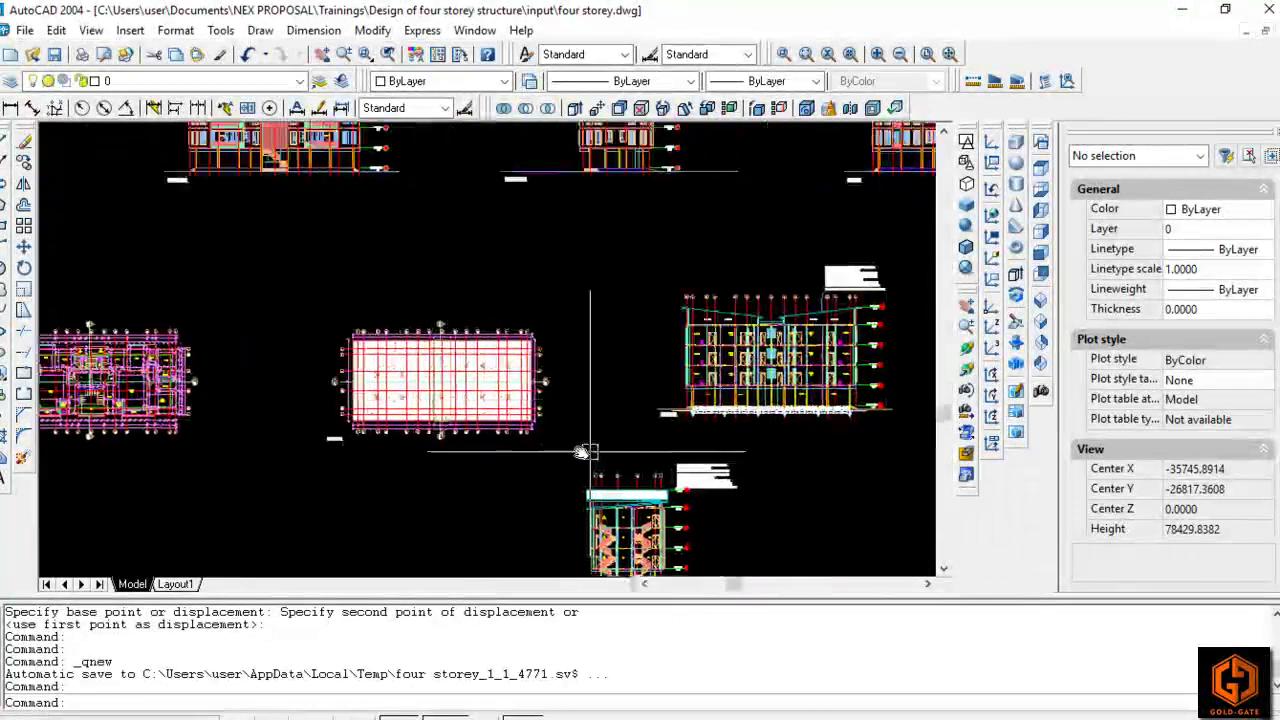
scroll(826, 376, "up", 3)
scroll(827, 330, "down", 3)
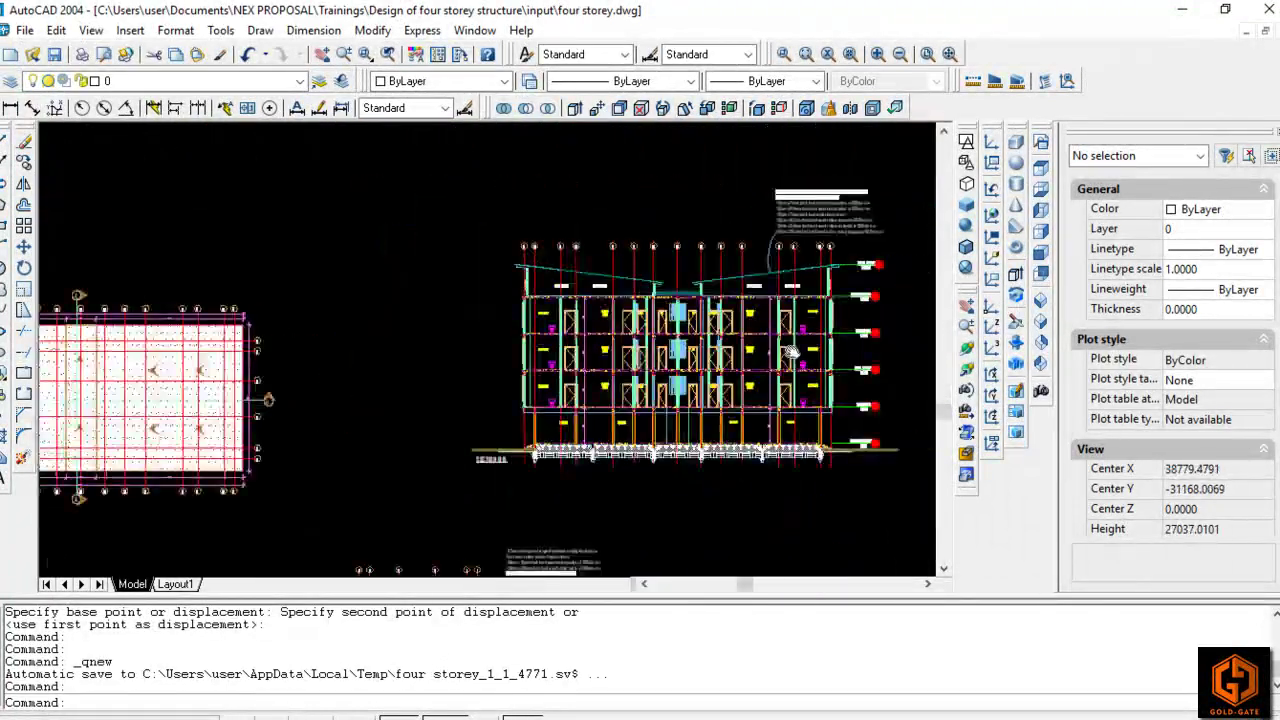
Step: Look over the building section drawing and return to the ground floor plan to examine its overall layout and outer dimensions
middle_click_drag(780, 380, 634, 492)
scroll(791, 245, "up", 3)
middle_click_drag(823, 257, 566, 344)
scroll(575, 344, "down", 5)
middle_click_drag(442, 425, 801, 384)
scroll(245, 458, "up", 4)
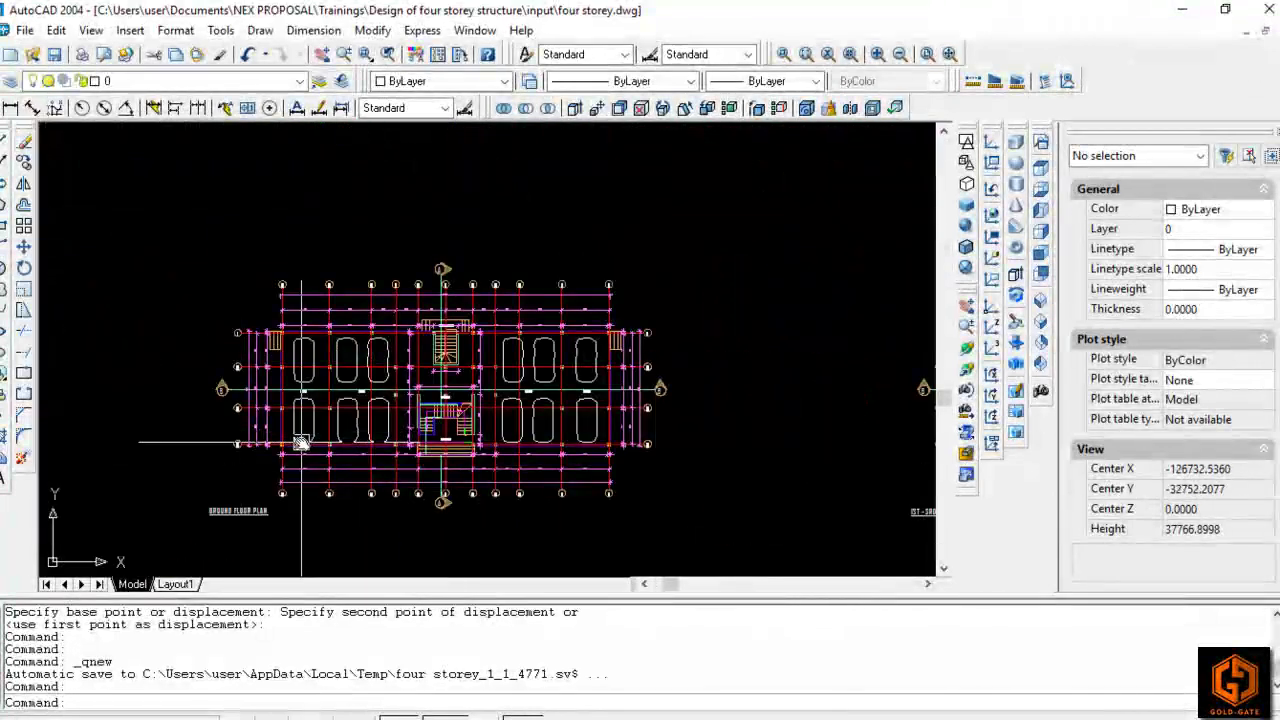
scroll(405, 416, "up", 2)
scroll(365, 370, "down", 3)
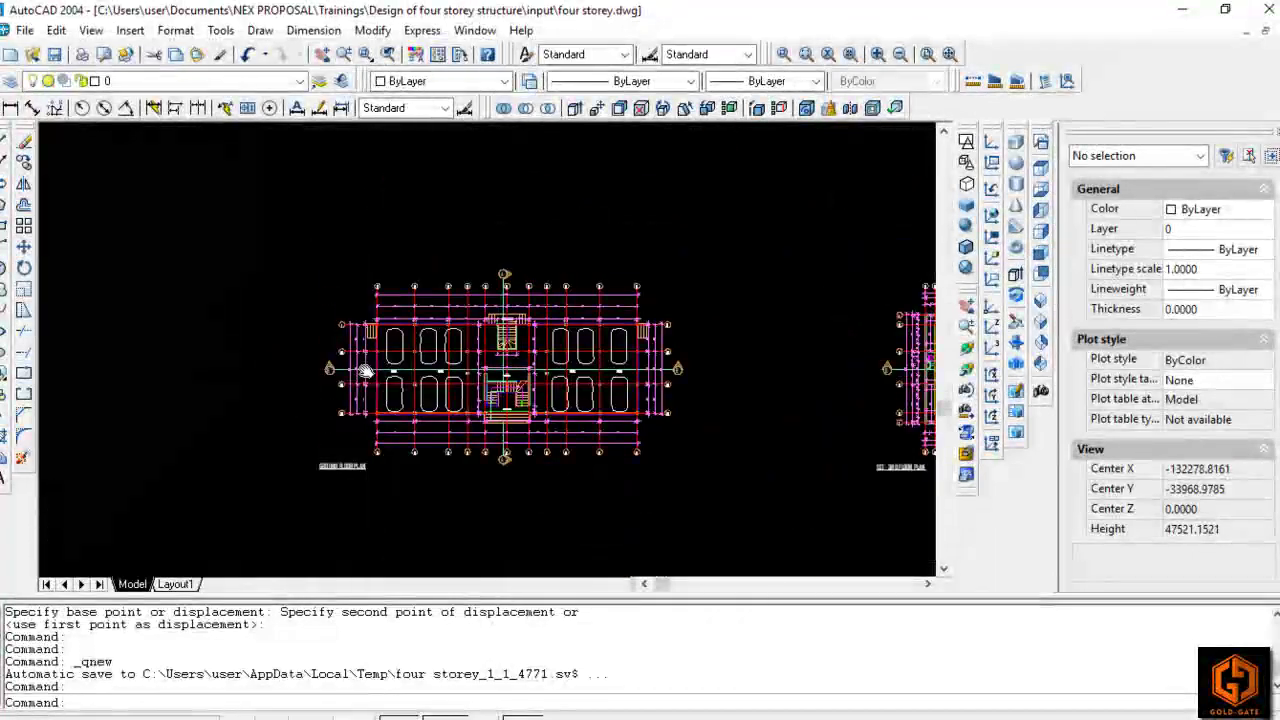
scroll(386, 370, "up", 2)
middle_click_drag(724, 465, 600, 410)
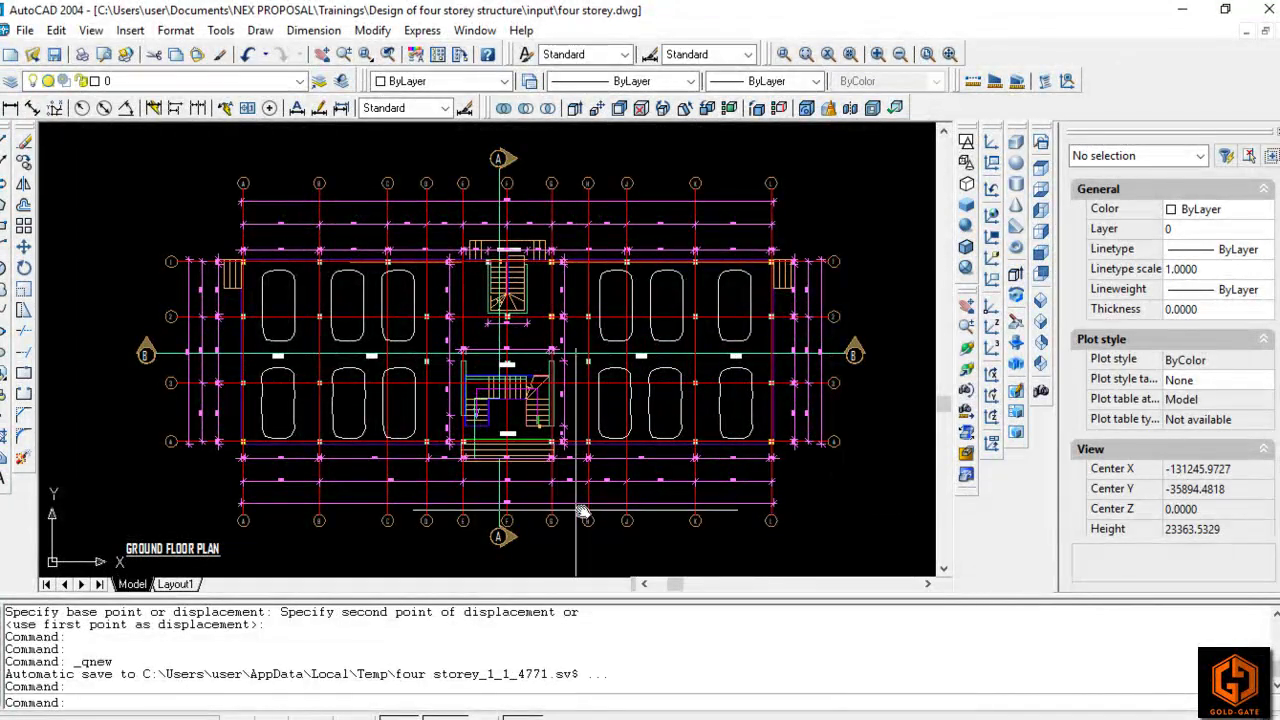
middle_click_drag(657, 524, 739, 502)
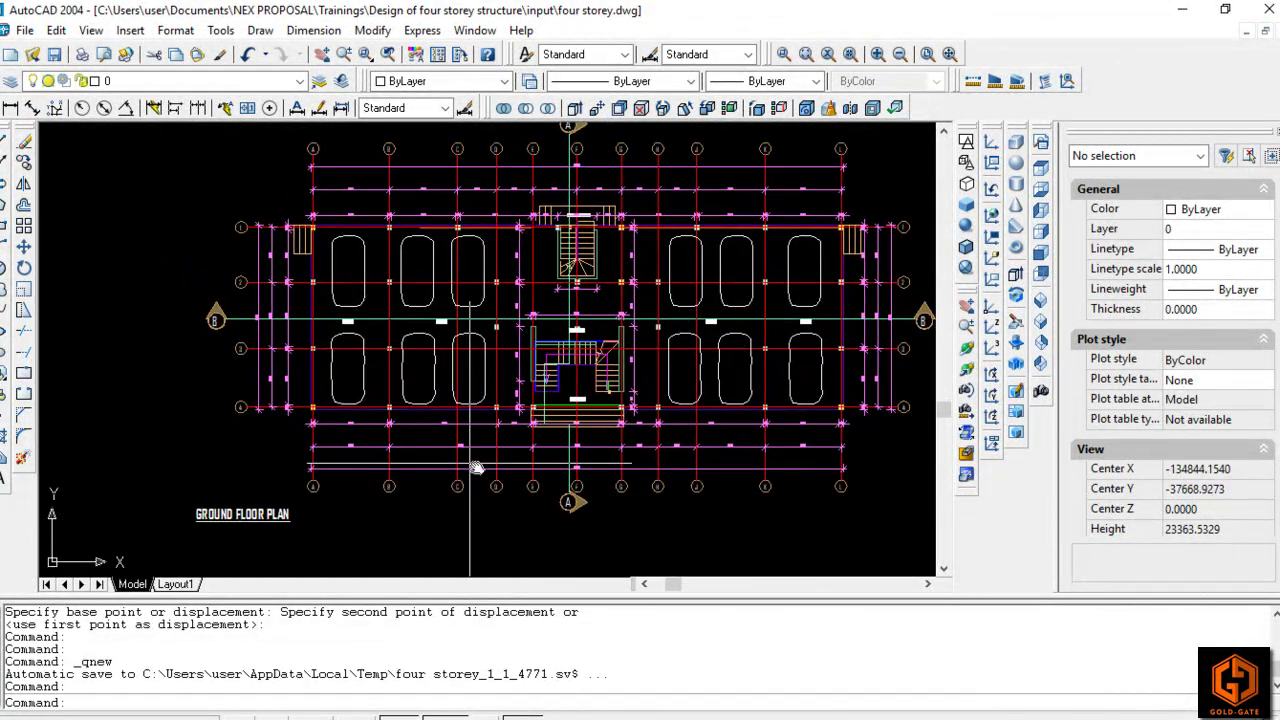
middle_click_drag(632, 440, 425, 481)
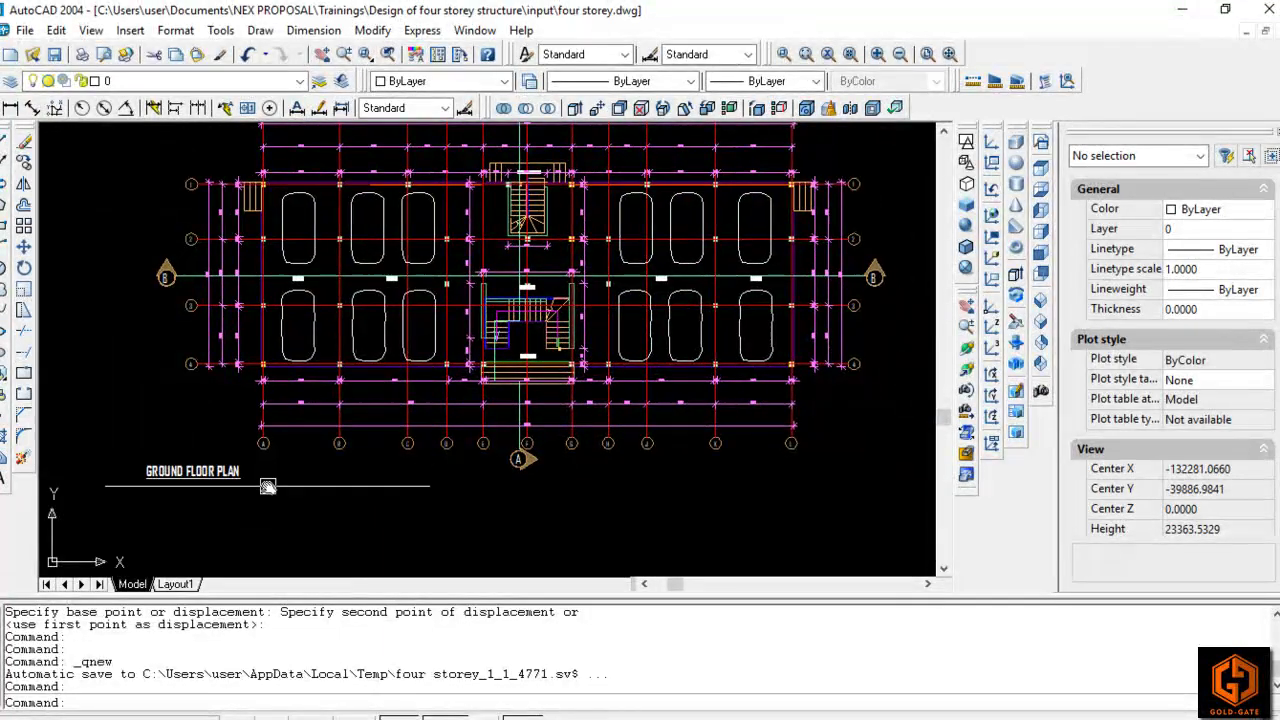
Step: Look across the neighbouring drawings and return to the ground floor plan's parking bays and central staircases
scroll(264, 490, "down", 8)
middle_click_drag(636, 482, 409, 452)
scroll(420, 456, "up", 8)
middle_click_drag(533, 457, 797, 497)
scroll(485, 475, "down", 4)
middle_click_drag(234, 449, 579, 435)
scroll(472, 374, "up", 2)
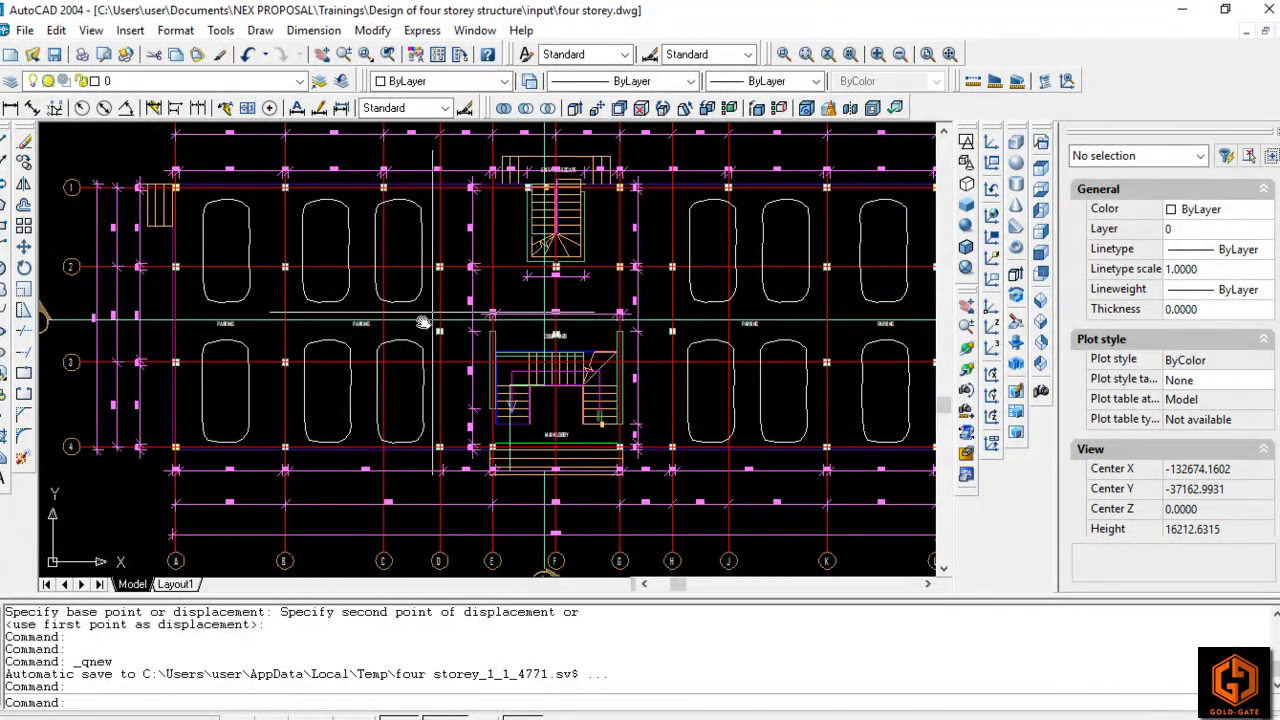
Step: Examine the column positions along grid lines A to L and 1 to 4 in the ground floor plan
middle_click_drag(759, 412, 725, 412)
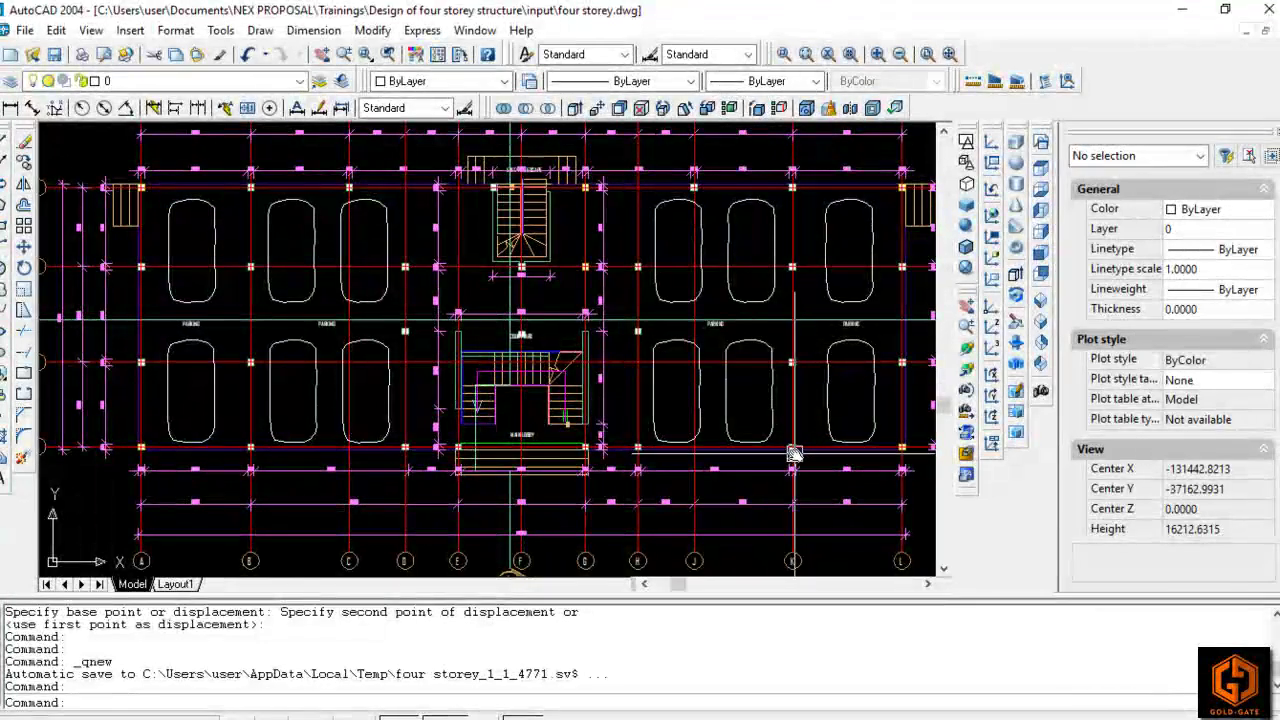
middle_click_drag(553, 490, 583, 511)
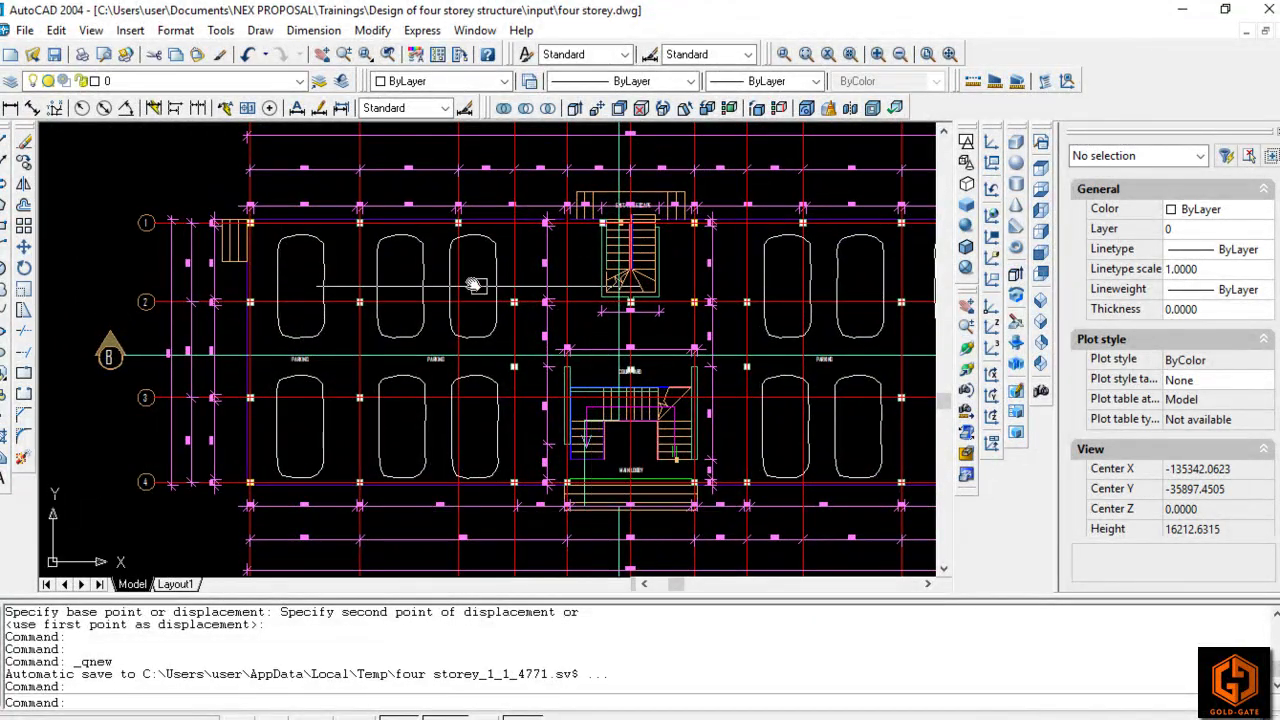
middle_click_drag(540, 440, 468, 446)
middle_click_drag(788, 428, 758, 406)
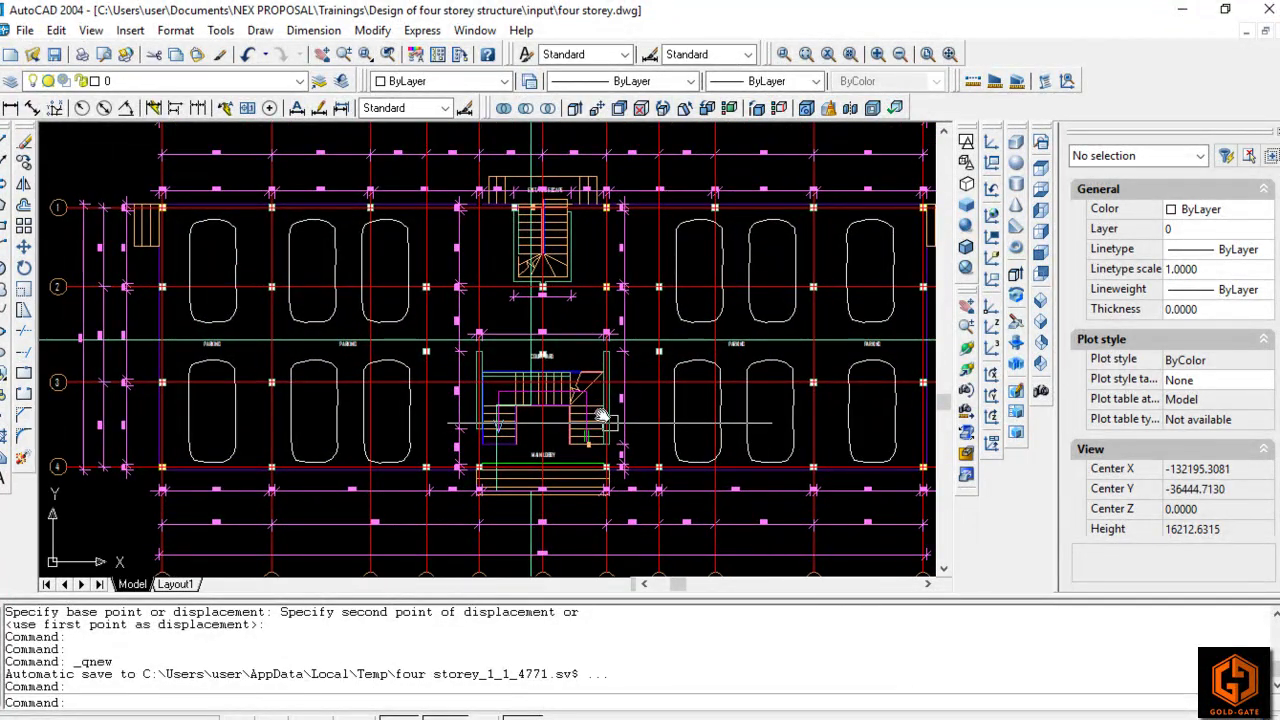
middle_click_drag(643, 437, 670, 442)
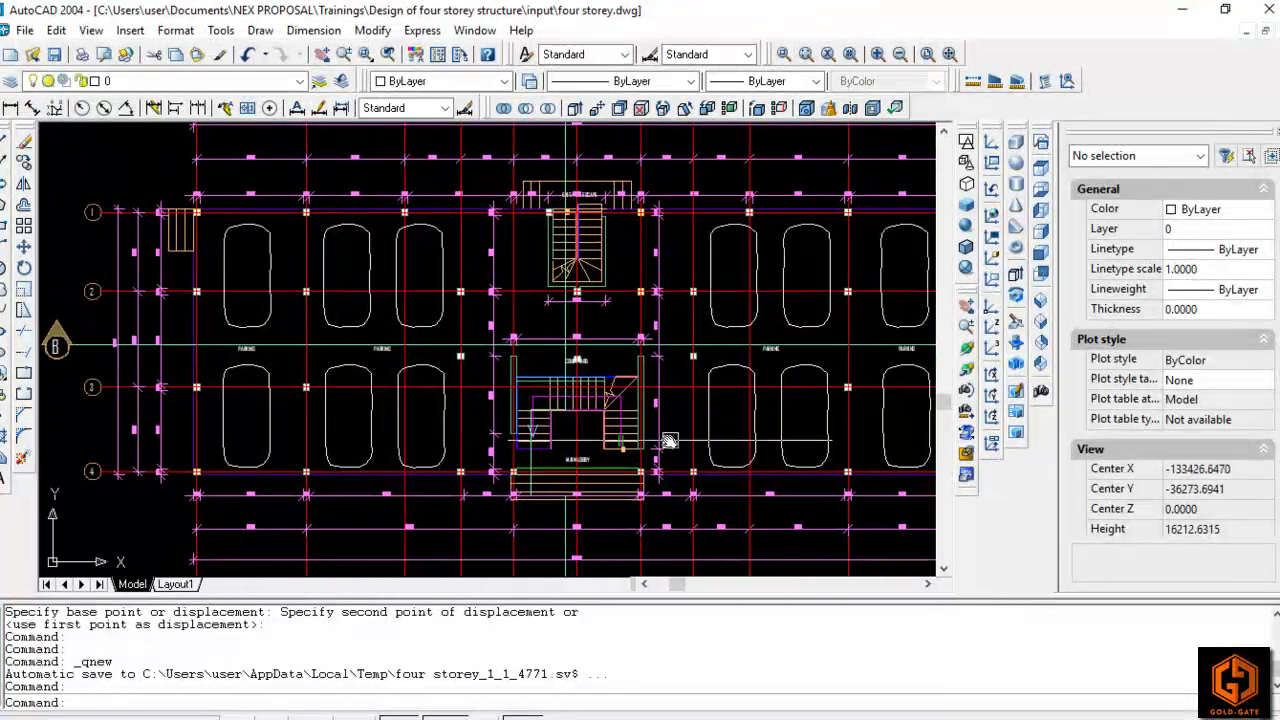
middle_click_drag(406, 375, 428, 385)
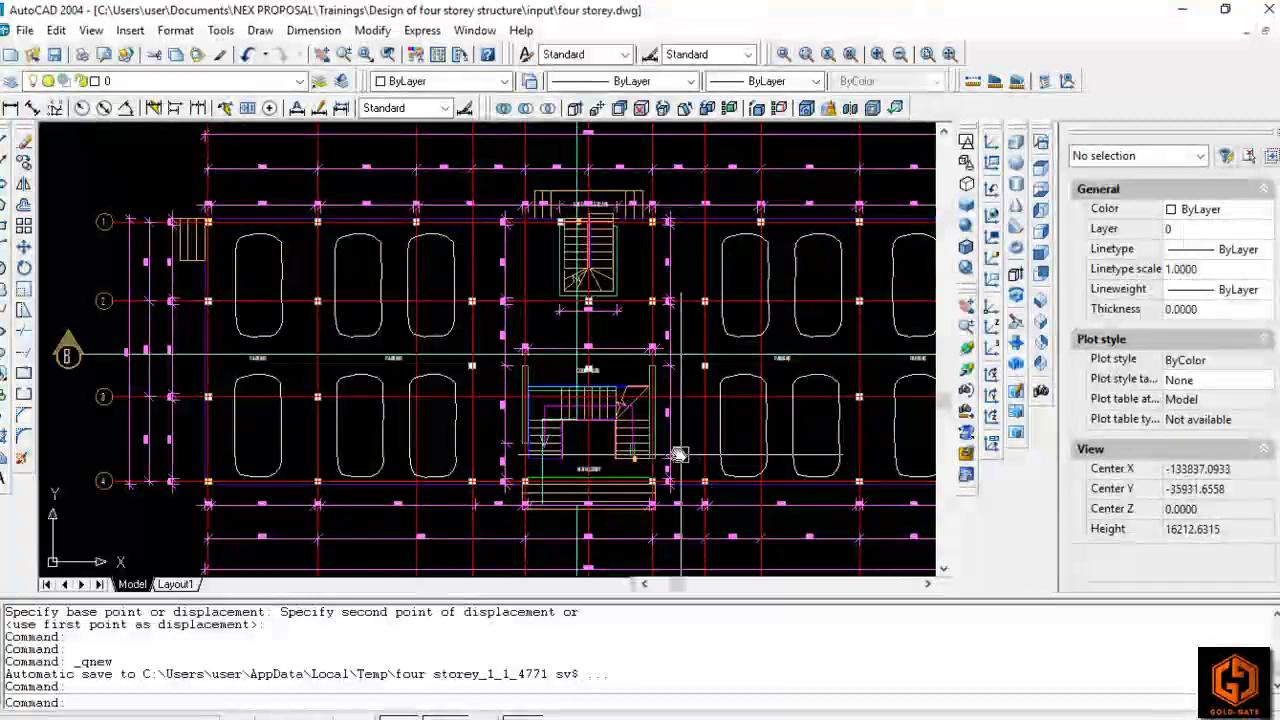
middle_click_drag(677, 457, 674, 450)
middle_click_drag(409, 391, 481, 409)
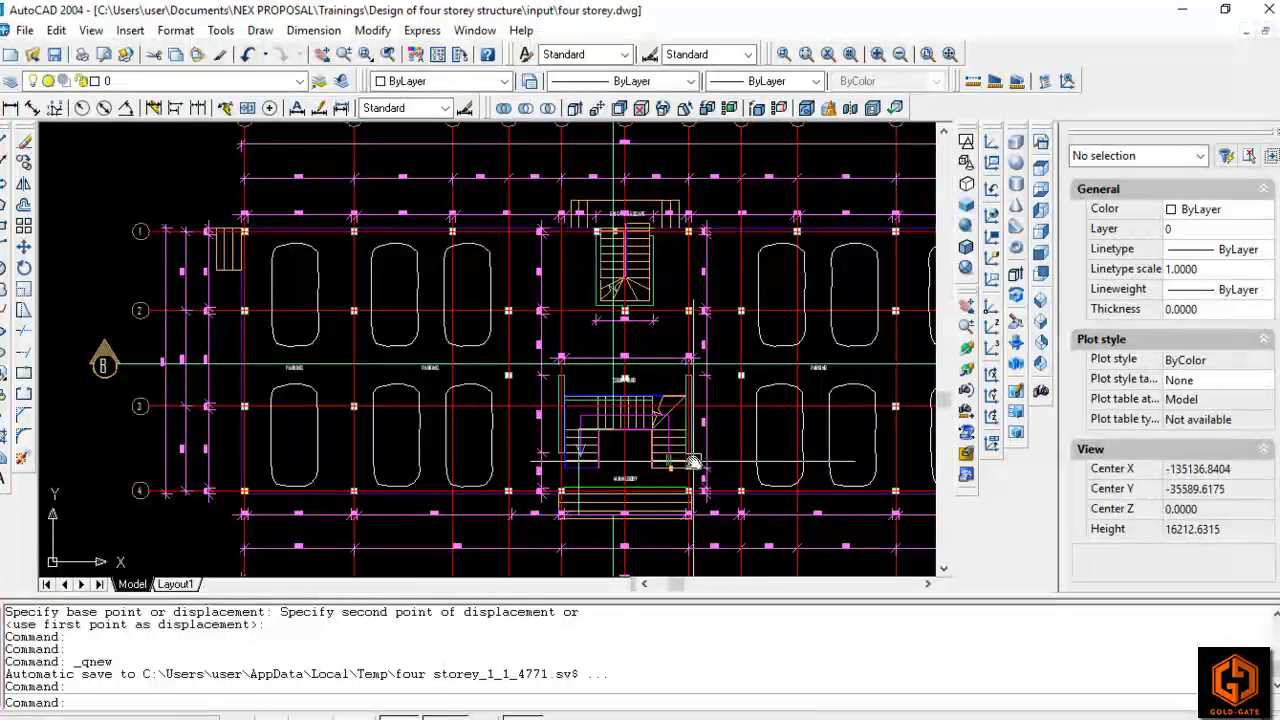
Step: Examine the main lobby, entrance steps and parking areas on both sides of the ground floor staircases
left_click_drag(707, 465, 651, 472)
left_click_drag(555, 474, 597, 432)
middle_click_drag(355, 360, 535, 405)
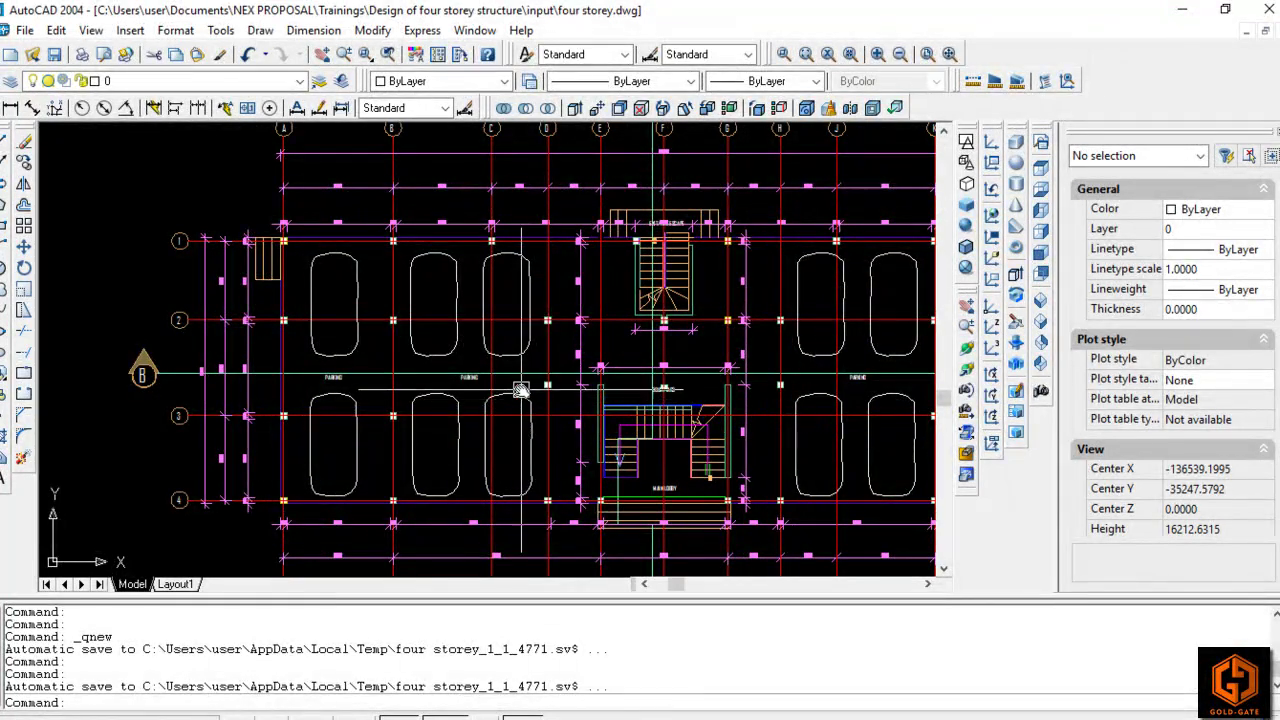
middle_click_drag(554, 397, 543, 371)
mouse_move(772, 465)
middle_mouse_down()
mouse_move(645, 432)
mouse_move(806, 457)
mouse_move(723, 483)
middle_mouse_up()
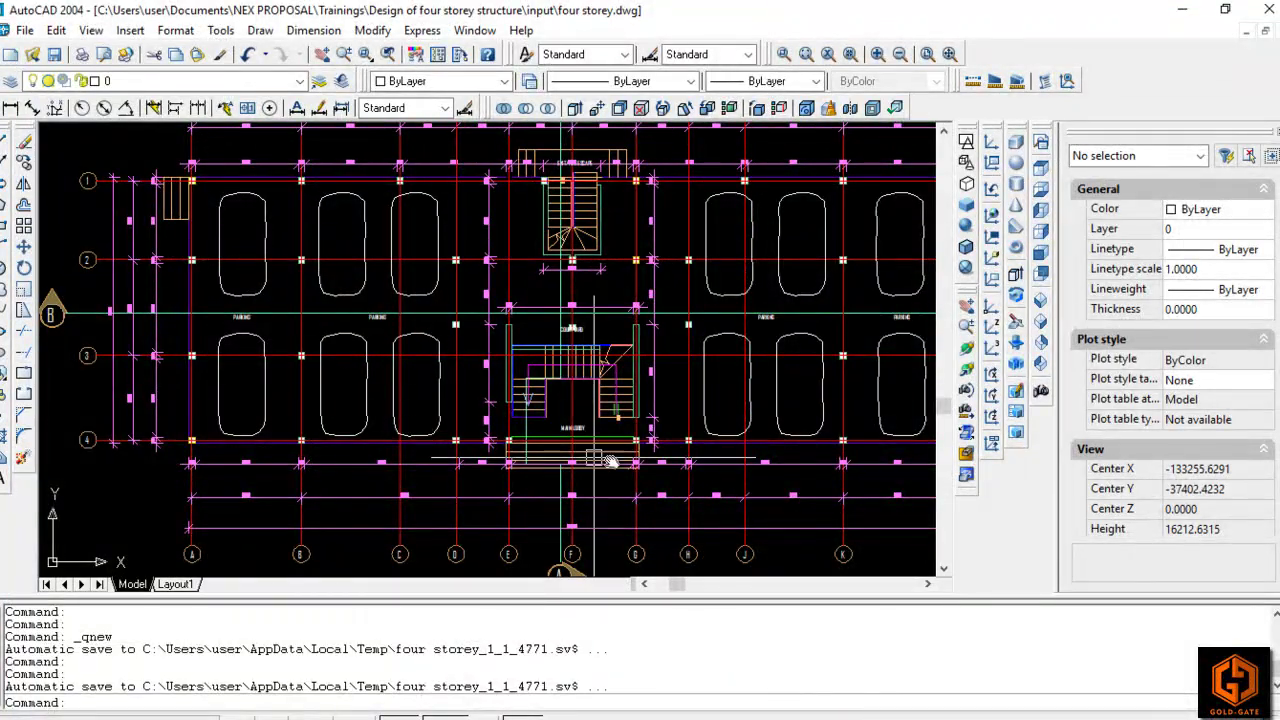
middle_click_drag(810, 465, 718, 469)
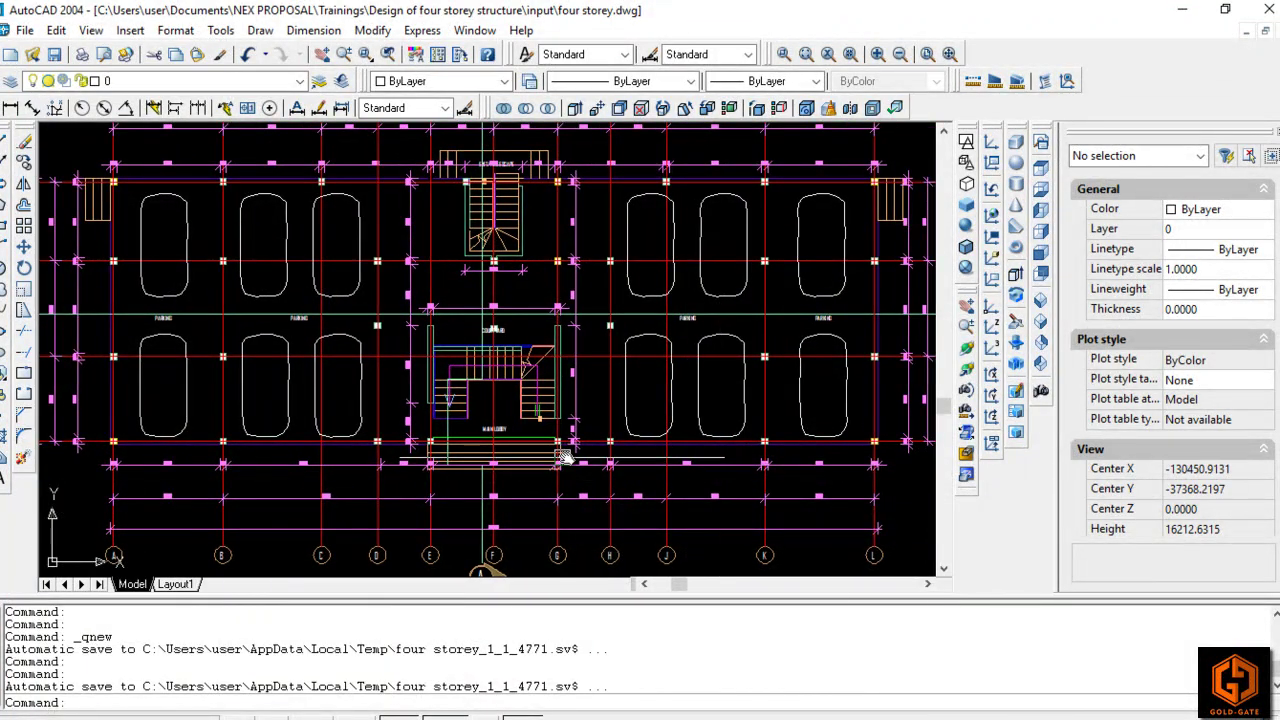
middle_click_drag(561, 460, 681, 462)
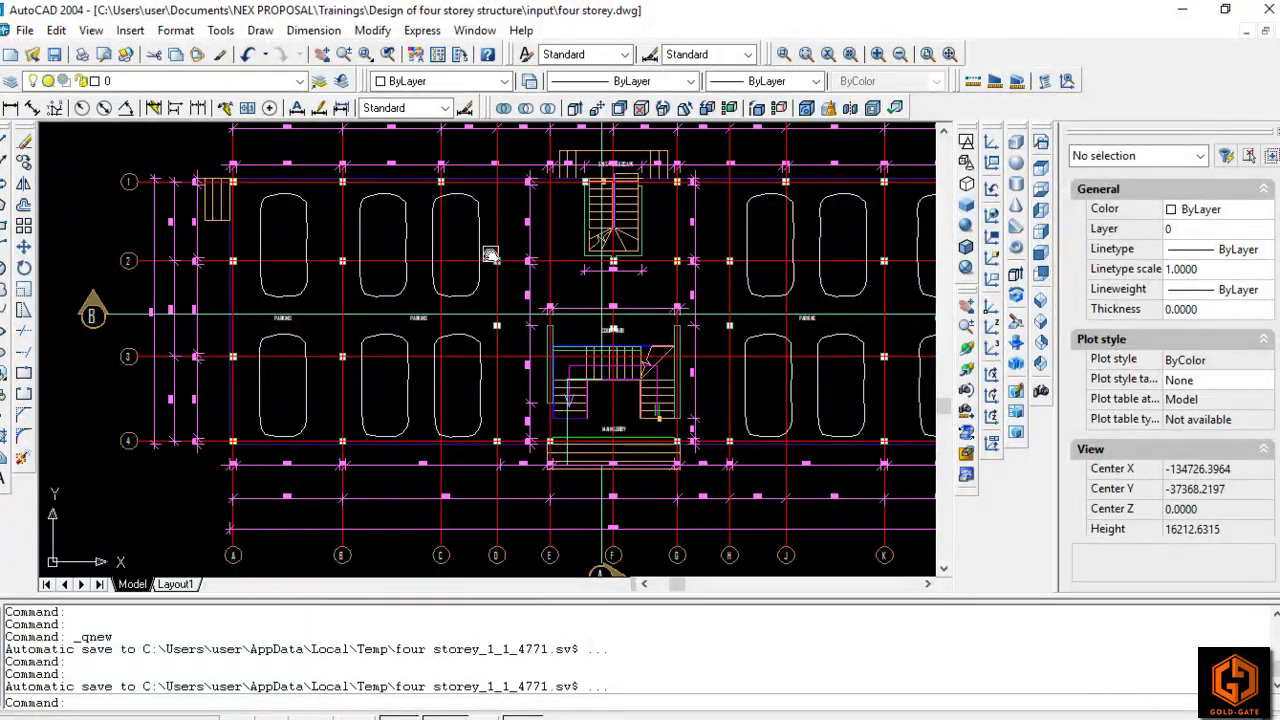
middle_click_drag(792, 289, 654, 269)
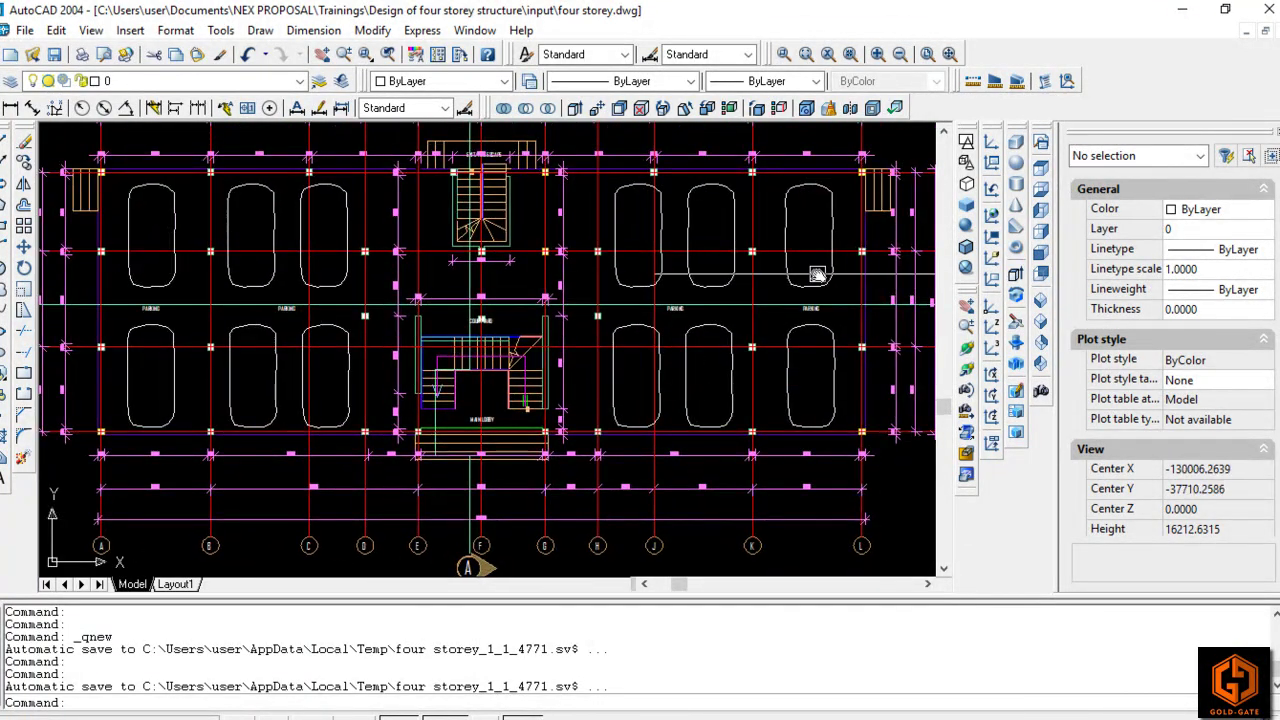
middle_click_drag(810, 421, 780, 395)
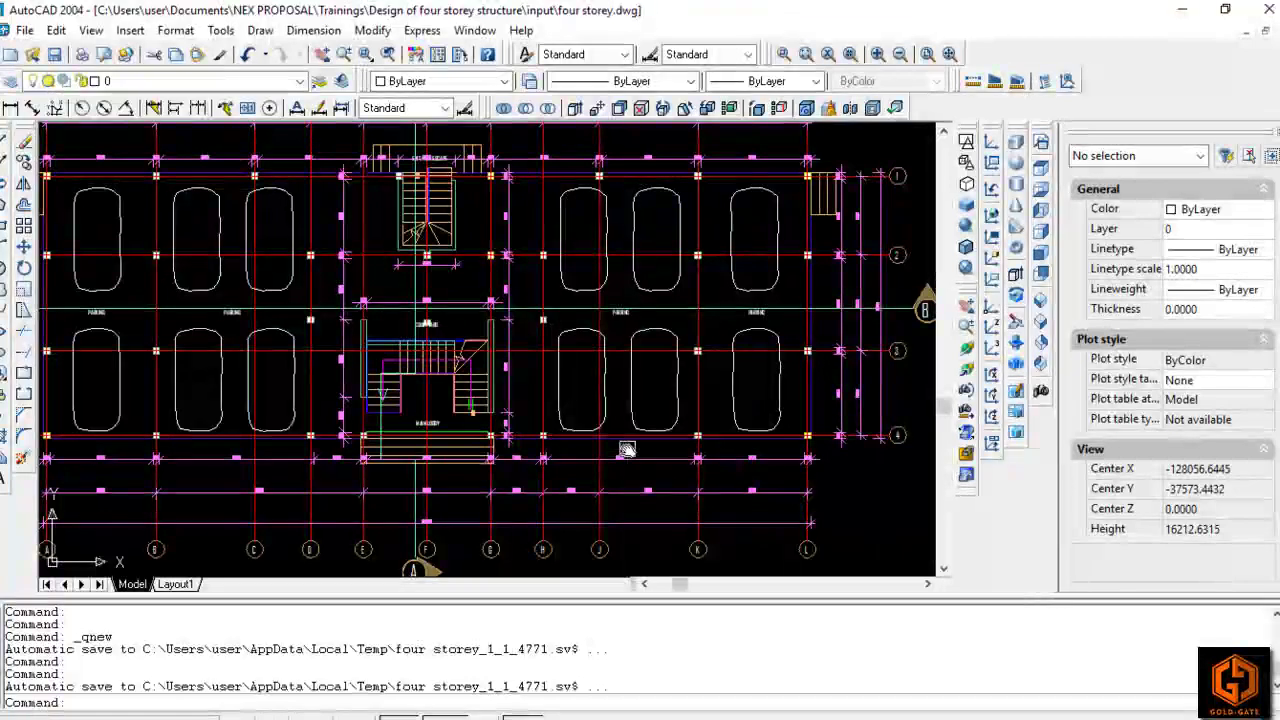
middle_click_drag(646, 453, 752, 453)
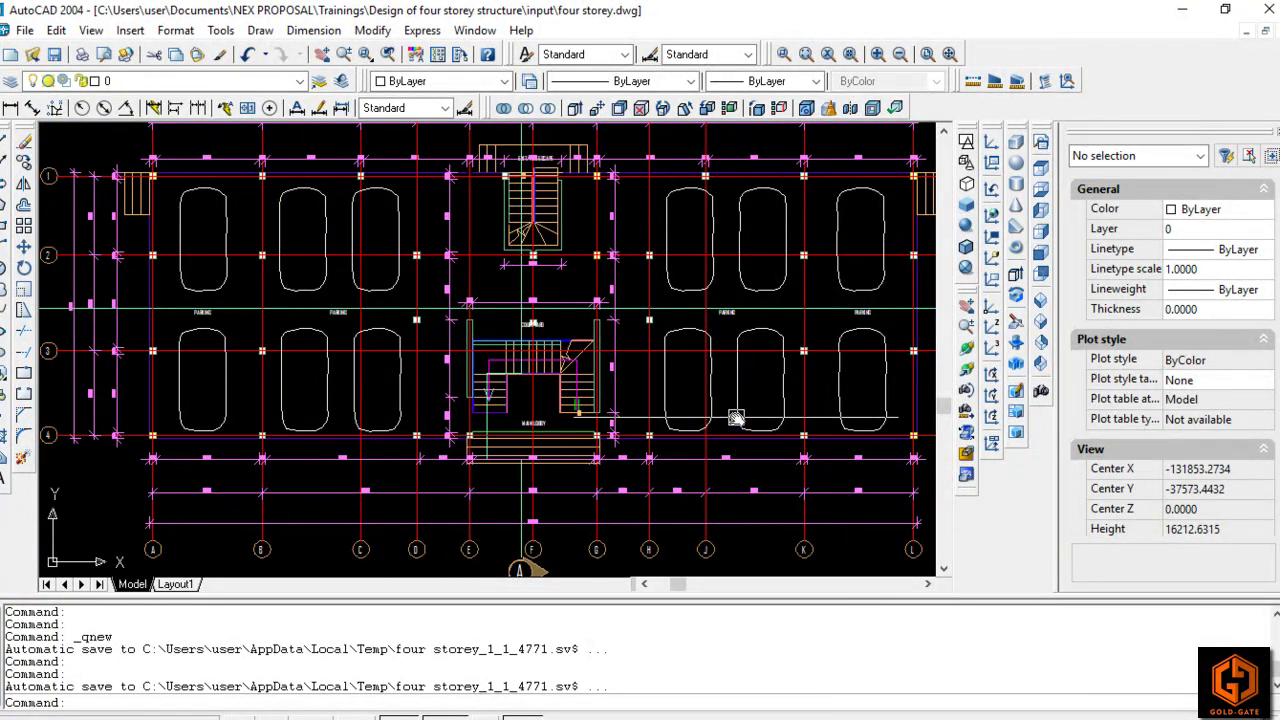
Step: Examine the flights, landings and dimensions of the main lobby staircase in the ground floor plan
scroll(560, 410, "up", 6)
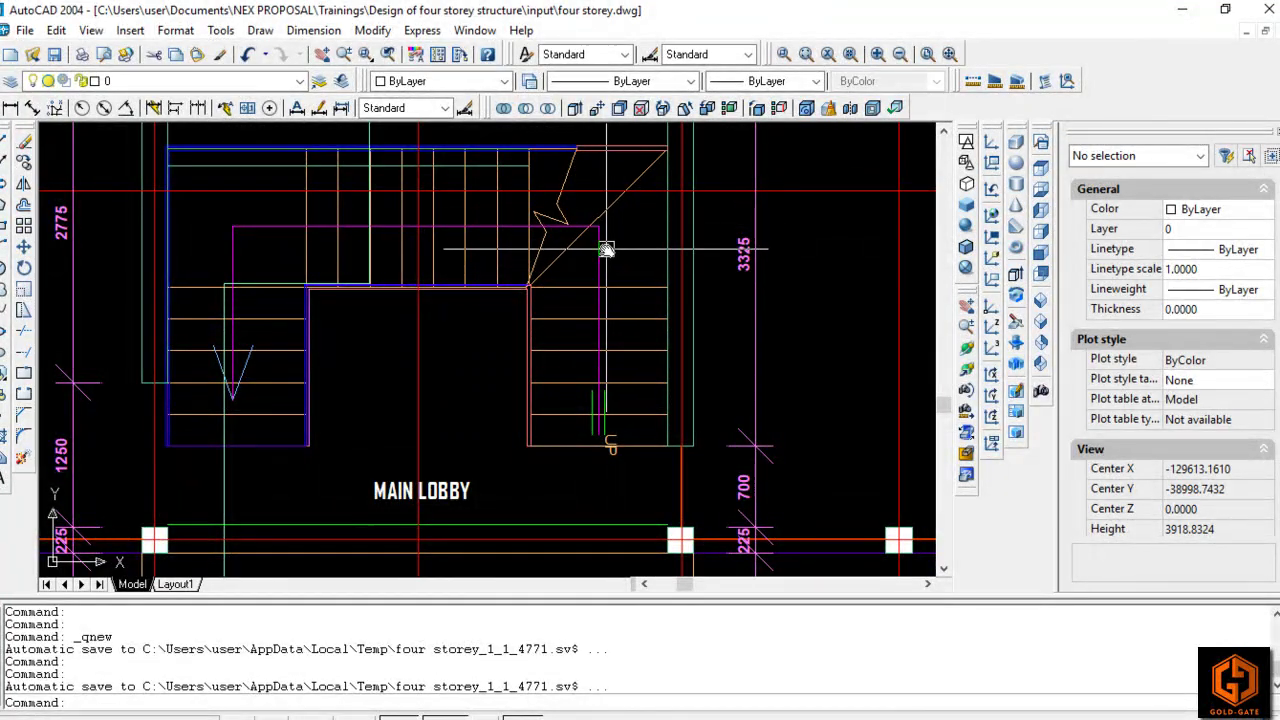
middle_click_drag(607, 250, 645, 275)
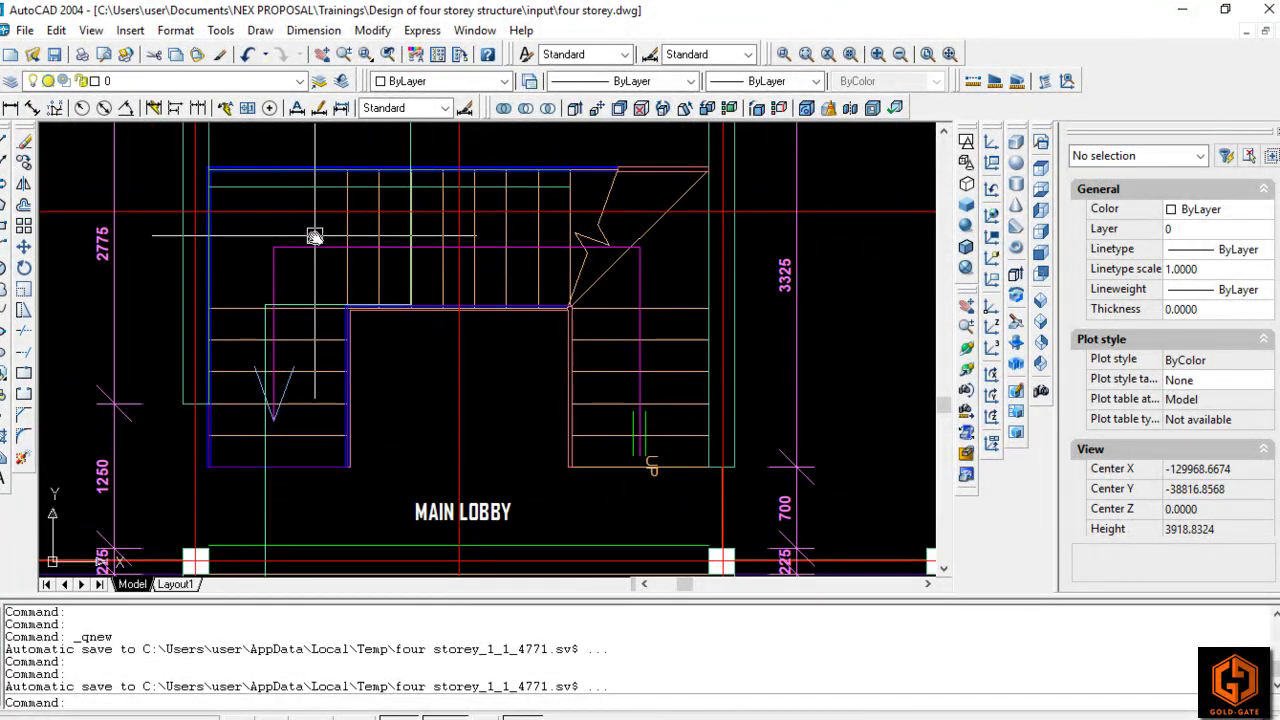
scroll(300, 528, "down", 3)
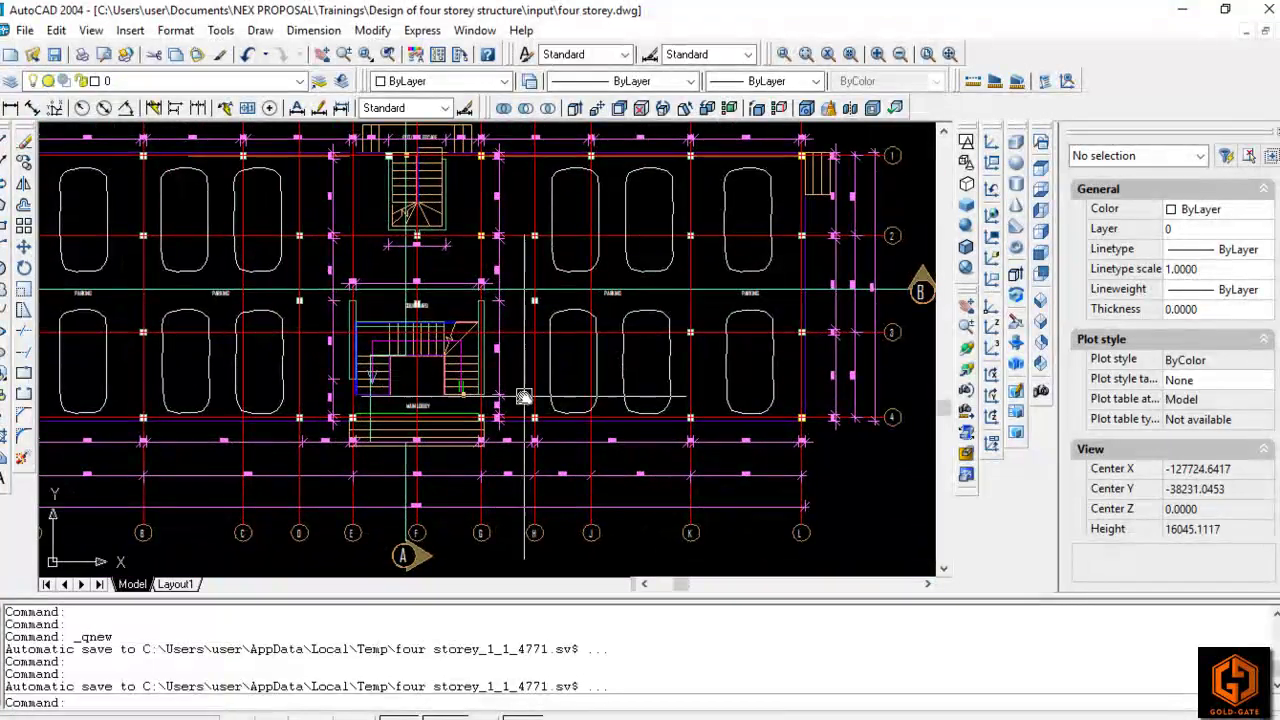
Step: Go to the 1st - 3rd floor plan and examine the bedrooms, toilets and lobby of the flat beside section mark B
middle_click_drag(524, 397, 558, 446)
scroll(414, 387, "down", 4)
middle_click_drag(664, 417, 402, 416)
scroll(567, 420, "up", 1)
scroll(566, 418, "up", 8)
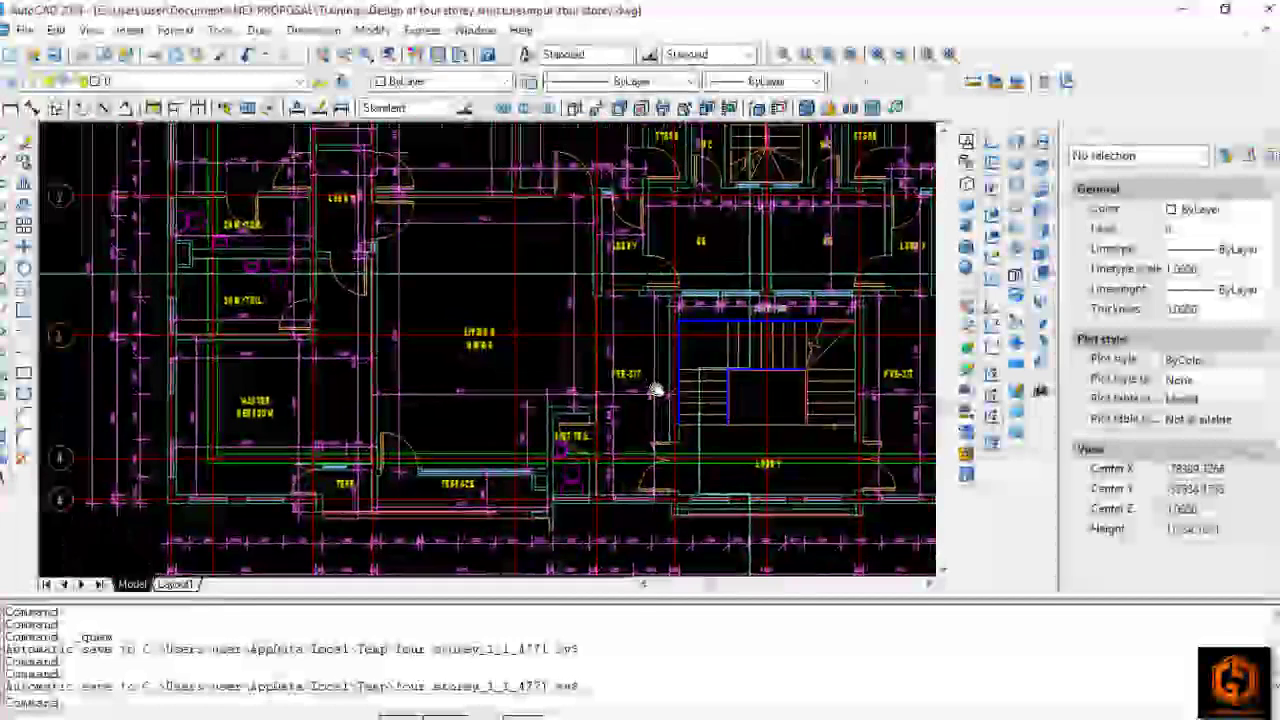
middle_click_drag(650, 390, 733, 471)
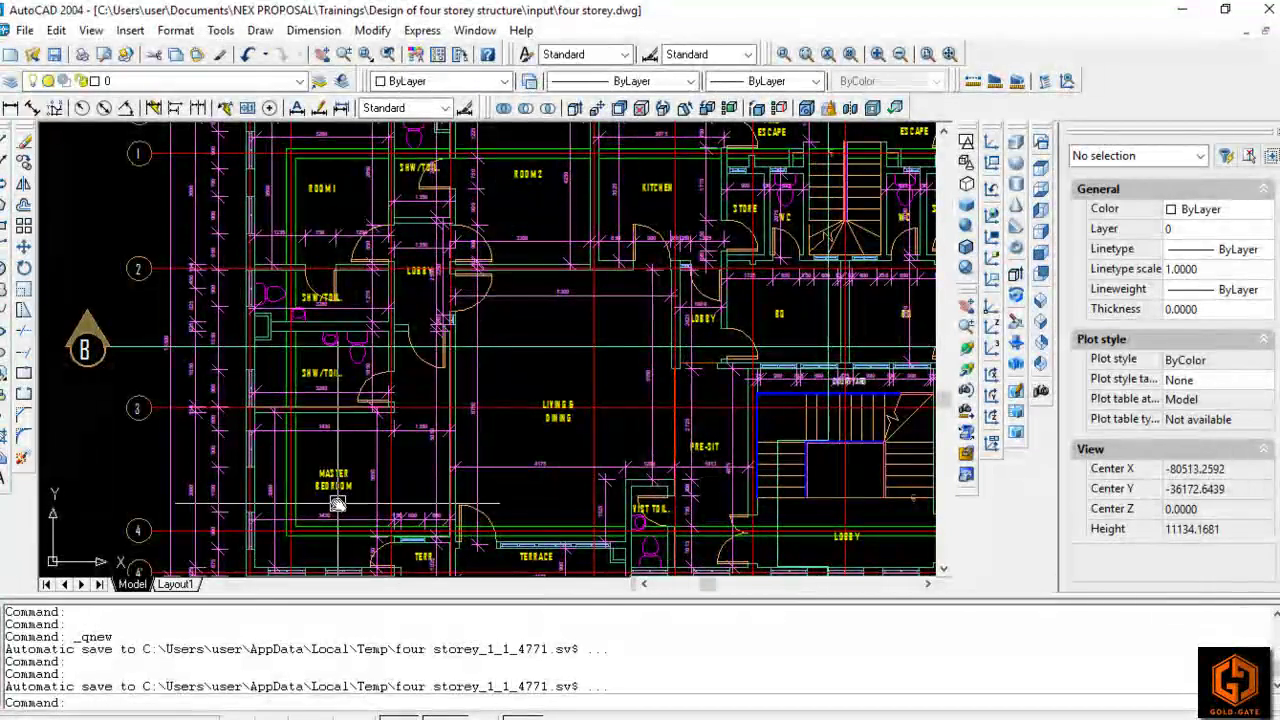
scroll(338, 473, "up", 2)
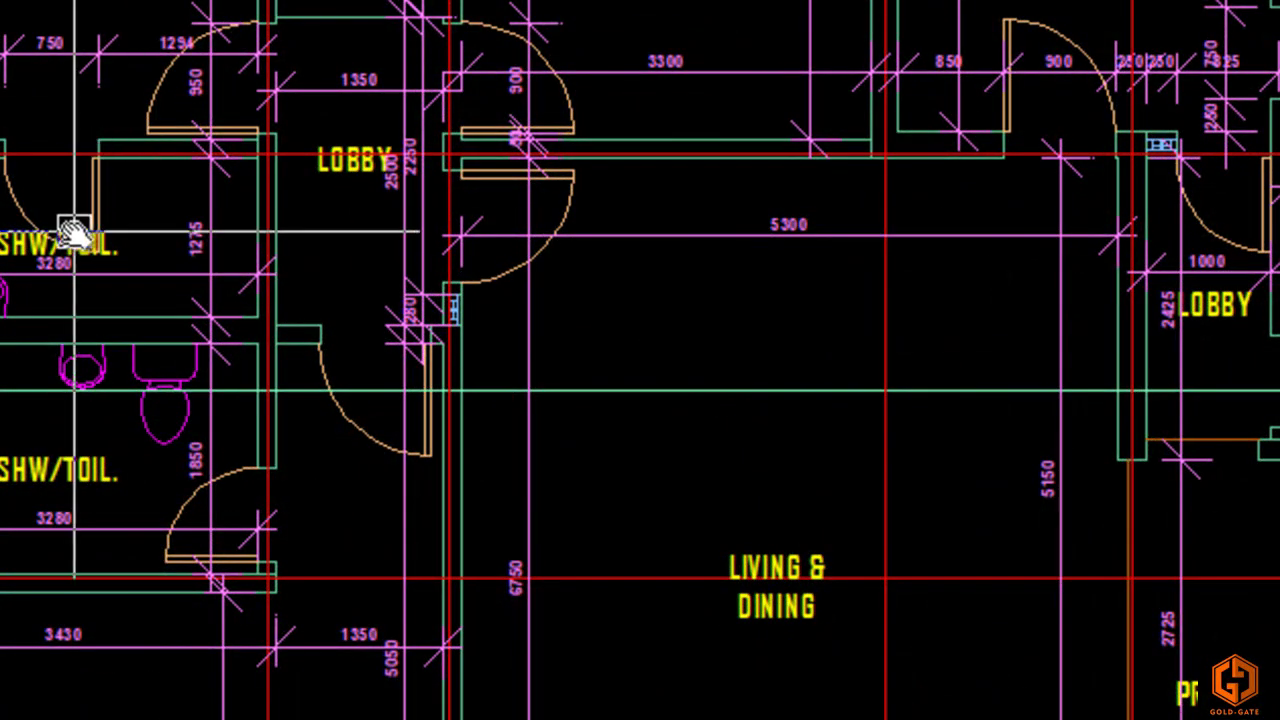
middle_click_drag(139, 179, 129, 221)
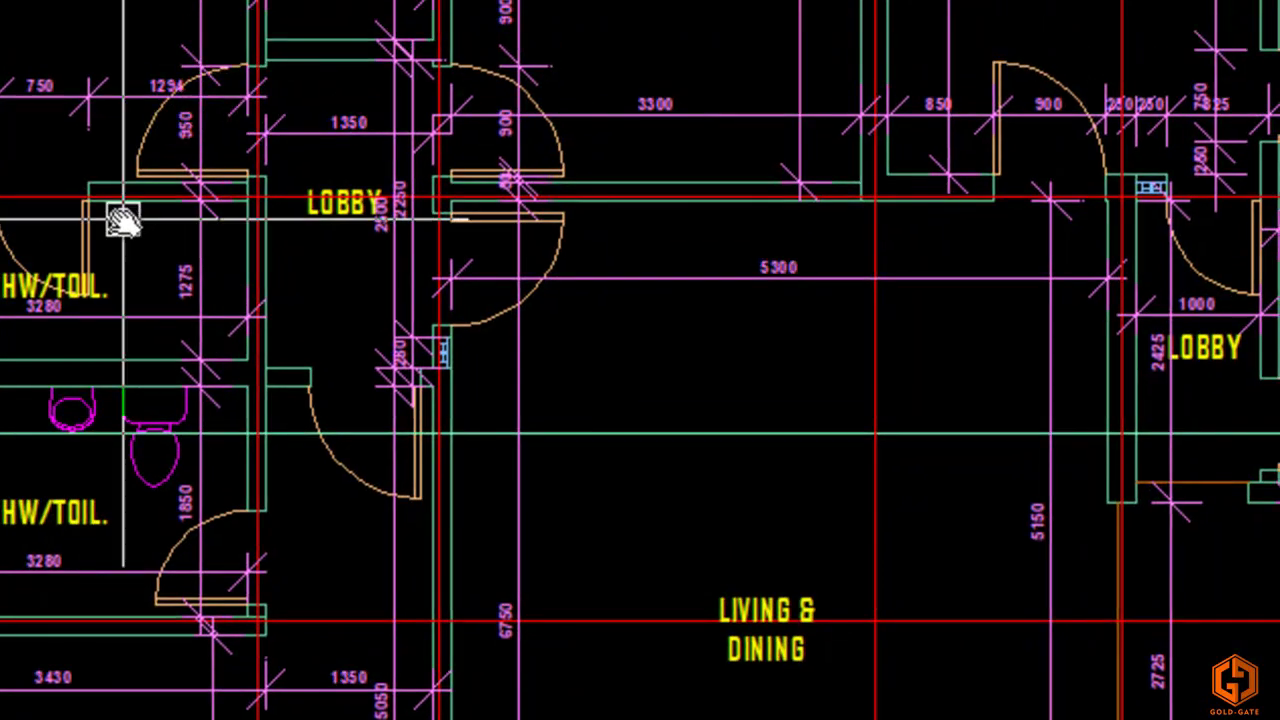
Step: Examine the walls and dimensions around the living and dining area, Room 1 and Room 2 in the 1st - 3rd floor plan
mouse_move(621, 389)
middle_mouse_down()
mouse_move(374, 177)
mouse_move(360, 136)
middle_mouse_up()
middle_click_drag(649, 426, 660, 446)
middle_click_drag(540, 337, 625, 491)
middle_click_drag(298, 104, 351, 336)
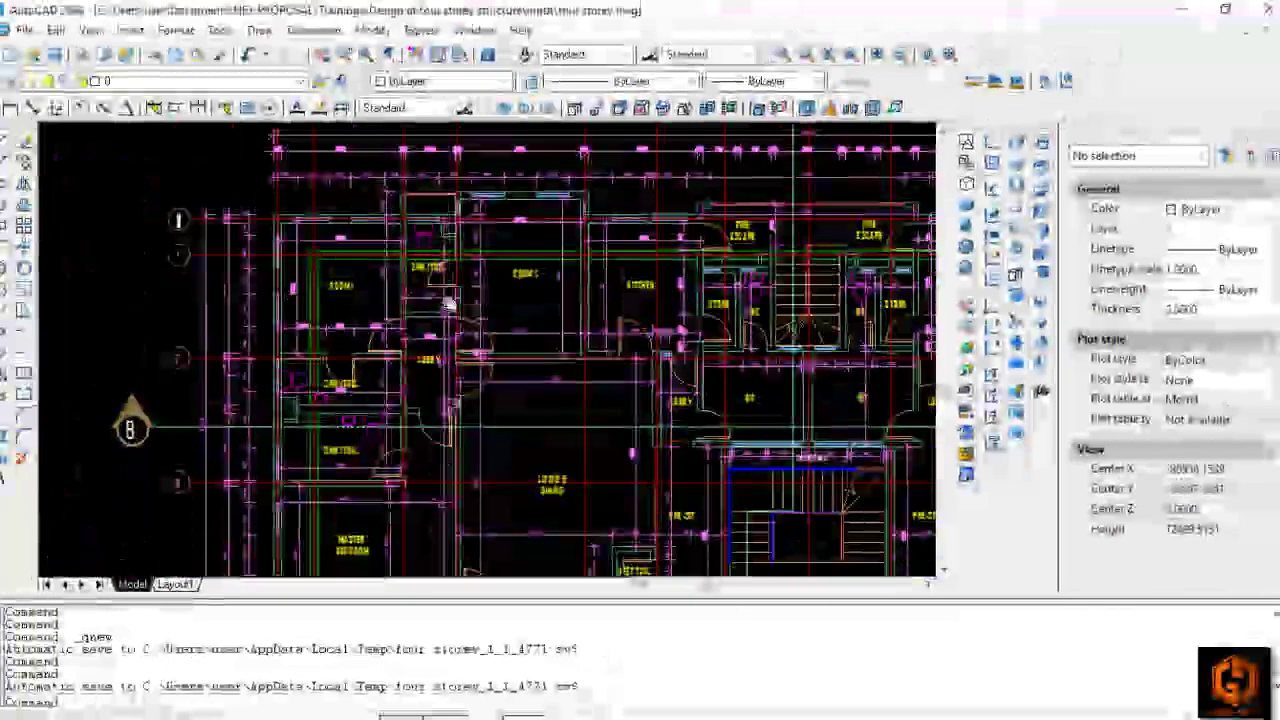
middle_click_drag(449, 306, 427, 257)
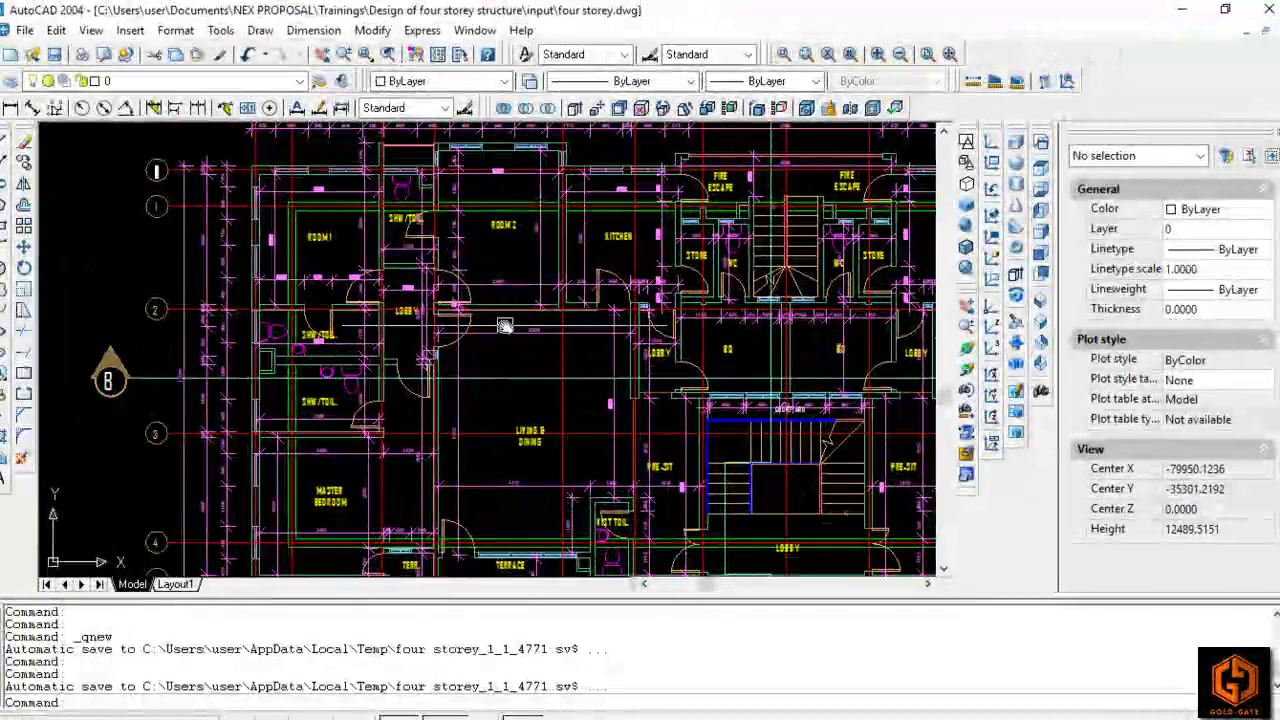
Step: Examine the kitchen, pre-sit, BQ rooms and courtyard around the staircases in the 1st - 3rd floor plan
left_click_drag(490, 497, 423, 447)
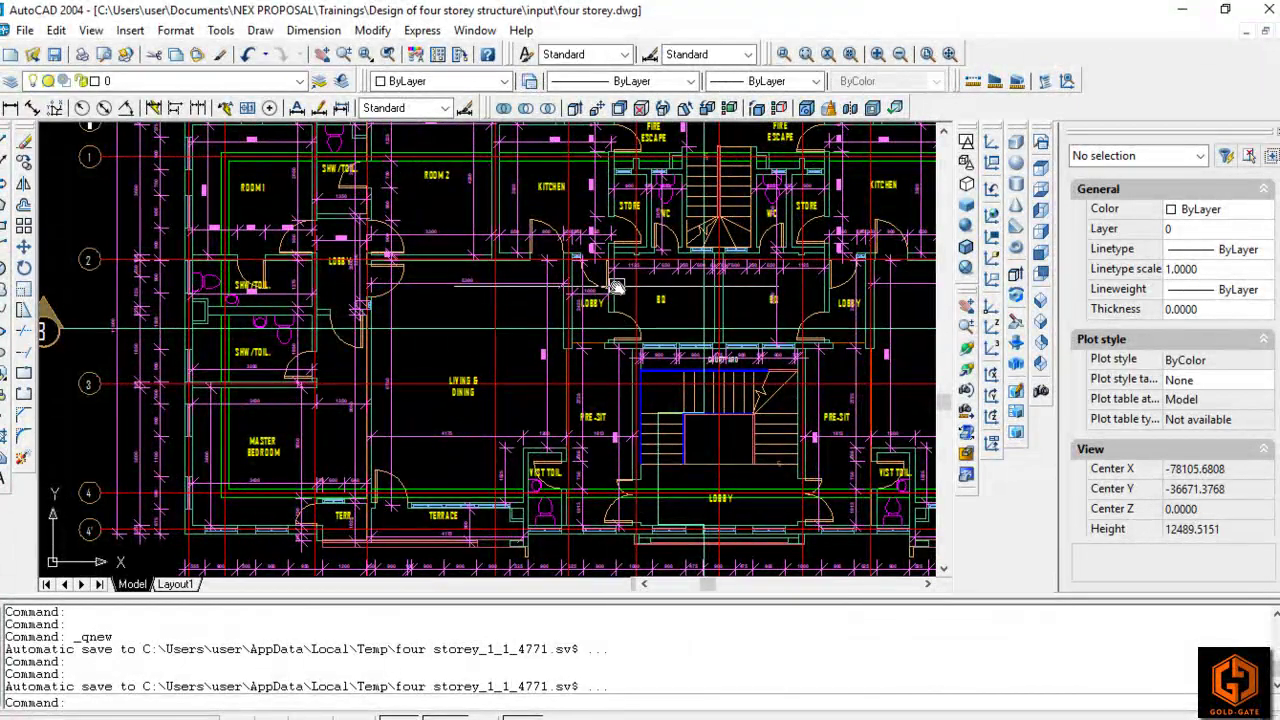
scroll(609, 286, "up", 3)
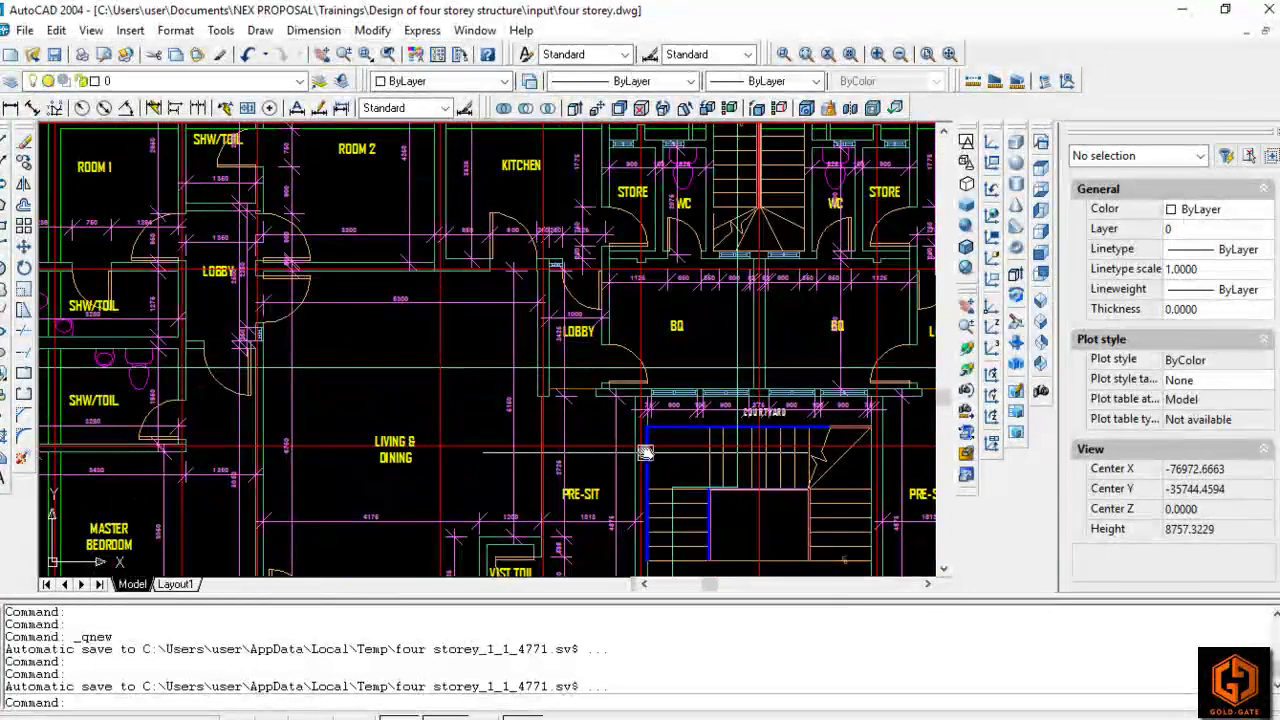
middle_click_drag(624, 479, 629, 517)
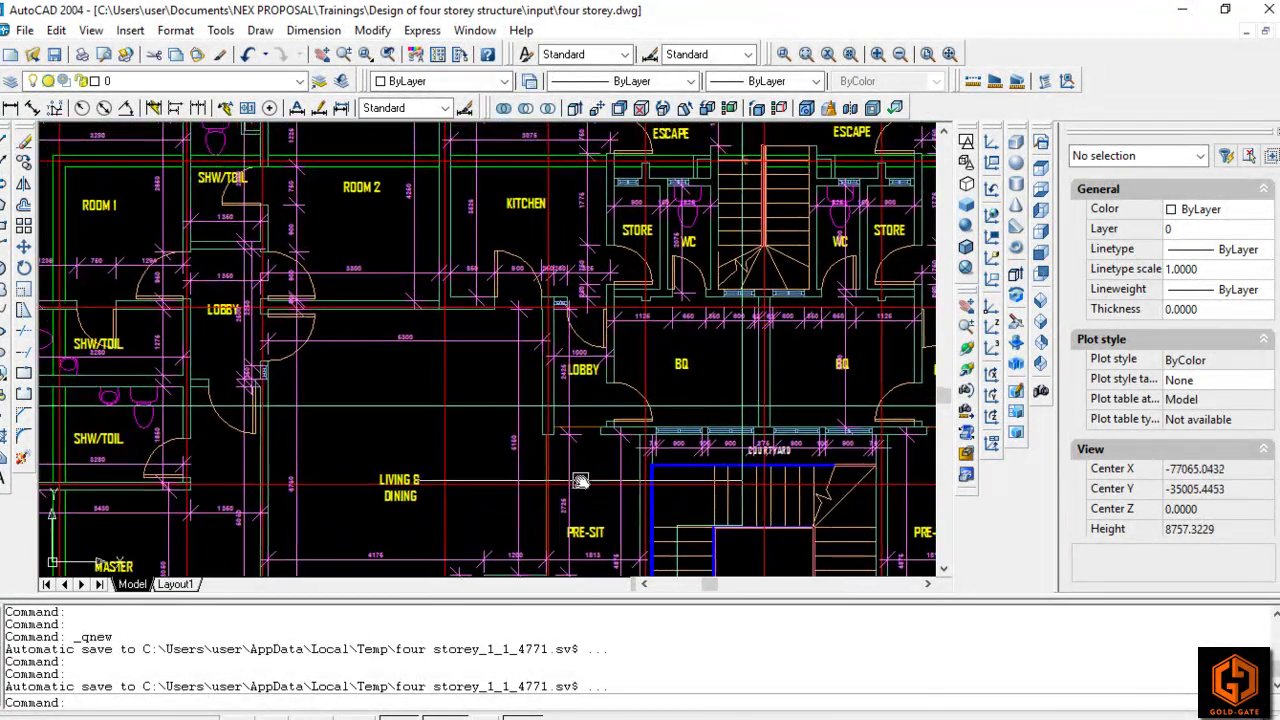
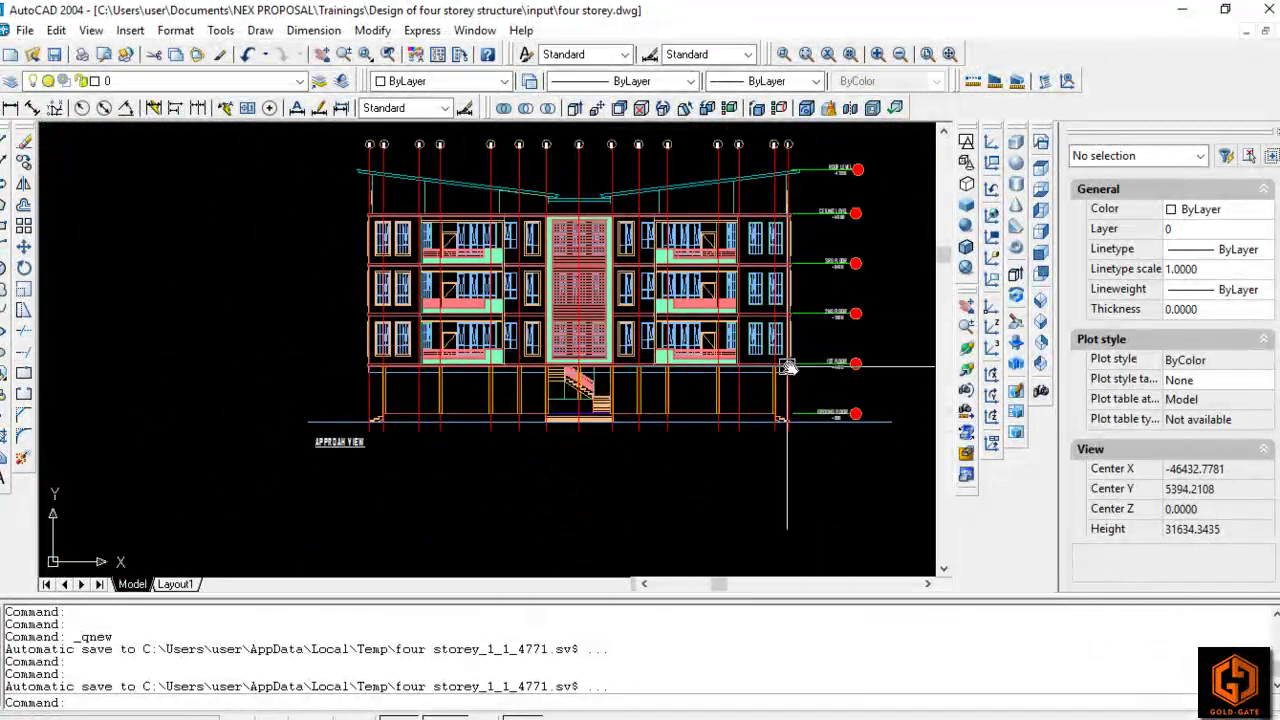
Step: Examine the approach view elevation and its level marks from the ground floor to the roof level
middle_click_drag(762, 288, 790, 325)
scroll(517, 353, "up", 3)
scroll(538, 345, "down", 4)
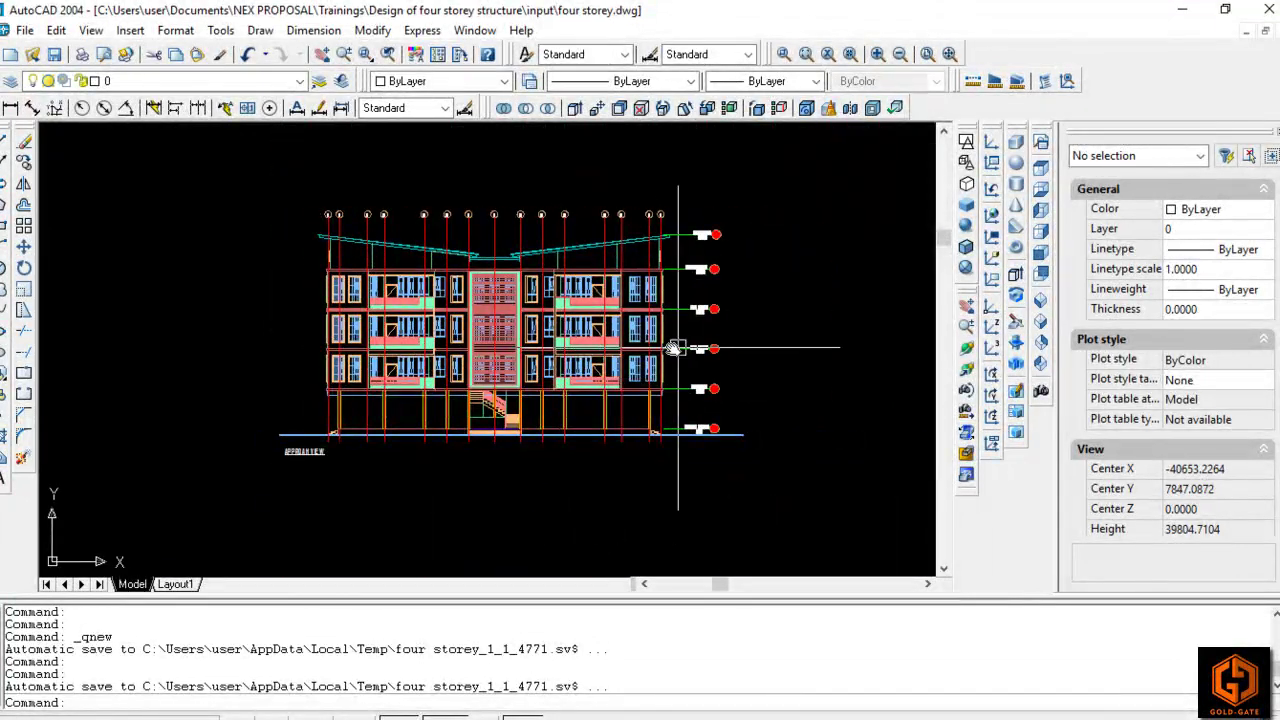
scroll(650, 347, "up", 3)
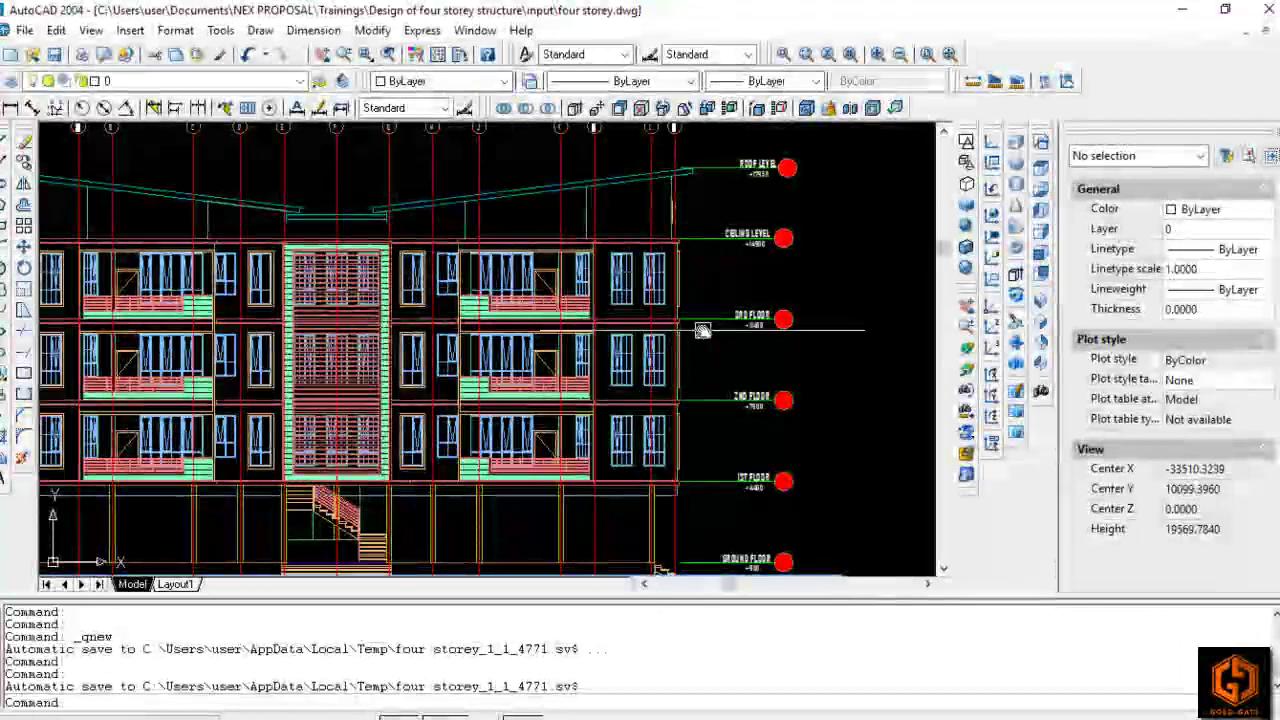
mouse_move(662, 405)
middle_mouse_down()
mouse_move(727, 389)
mouse_move(771, 355)
middle_mouse_up()
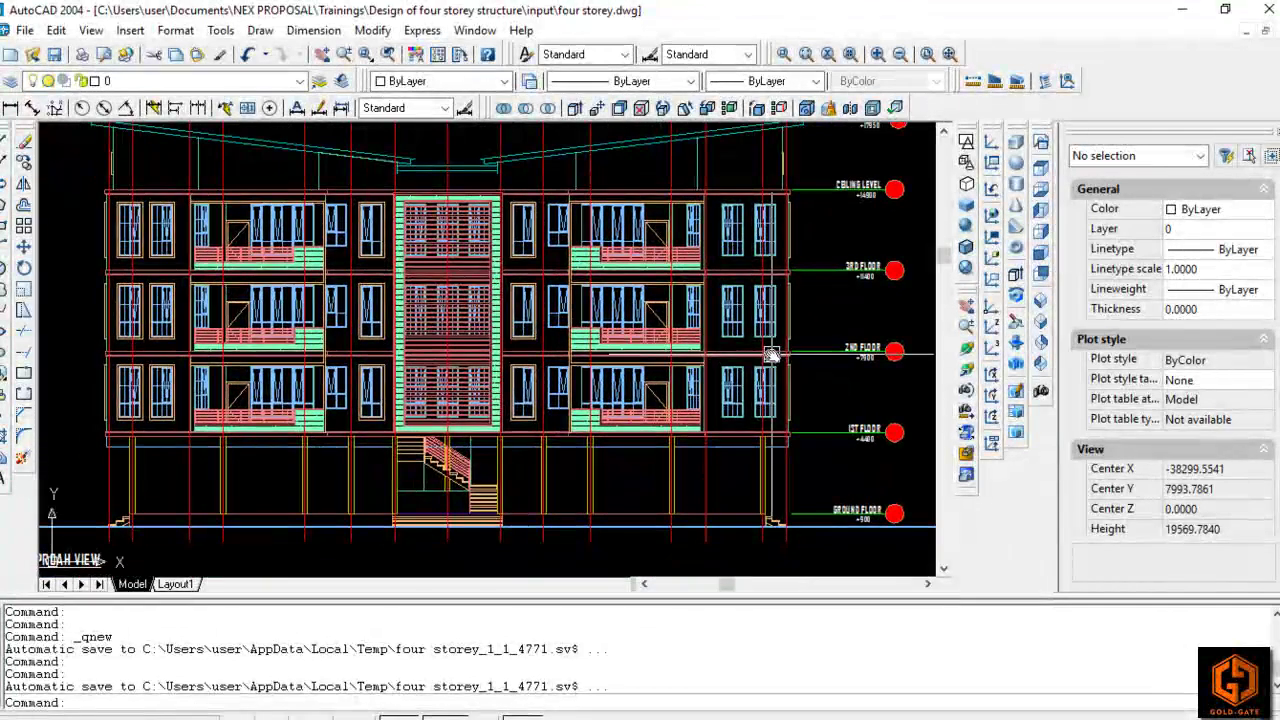
Step: Look over the approach view elevation and return to the overall 1st - 3rd floor plan
middle_click_drag(488, 424, 566, 432)
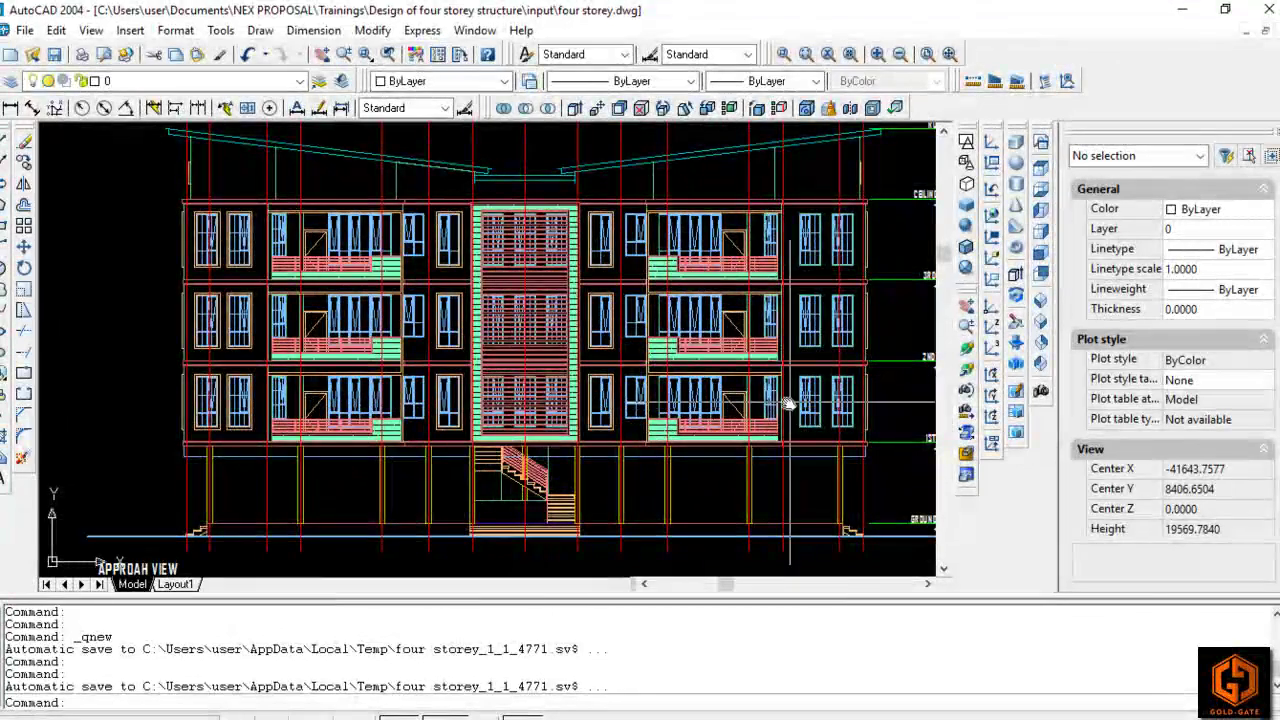
middle_click_drag(760, 403, 708, 406)
scroll(660, 284, "down", 1)
scroll(664, 354, "down", 2)
mouse_move(640, 371)
middle_mouse_down()
mouse_move(600, 392)
mouse_move(700, 251)
middle_mouse_up()
scroll(572, 384, "up", 3)
middle_click_drag(626, 491, 615, 470)
middle_click_drag(708, 384, 737, 409)
scroll(709, 394, "up", 2)
scroll(706, 394, "down", 2)
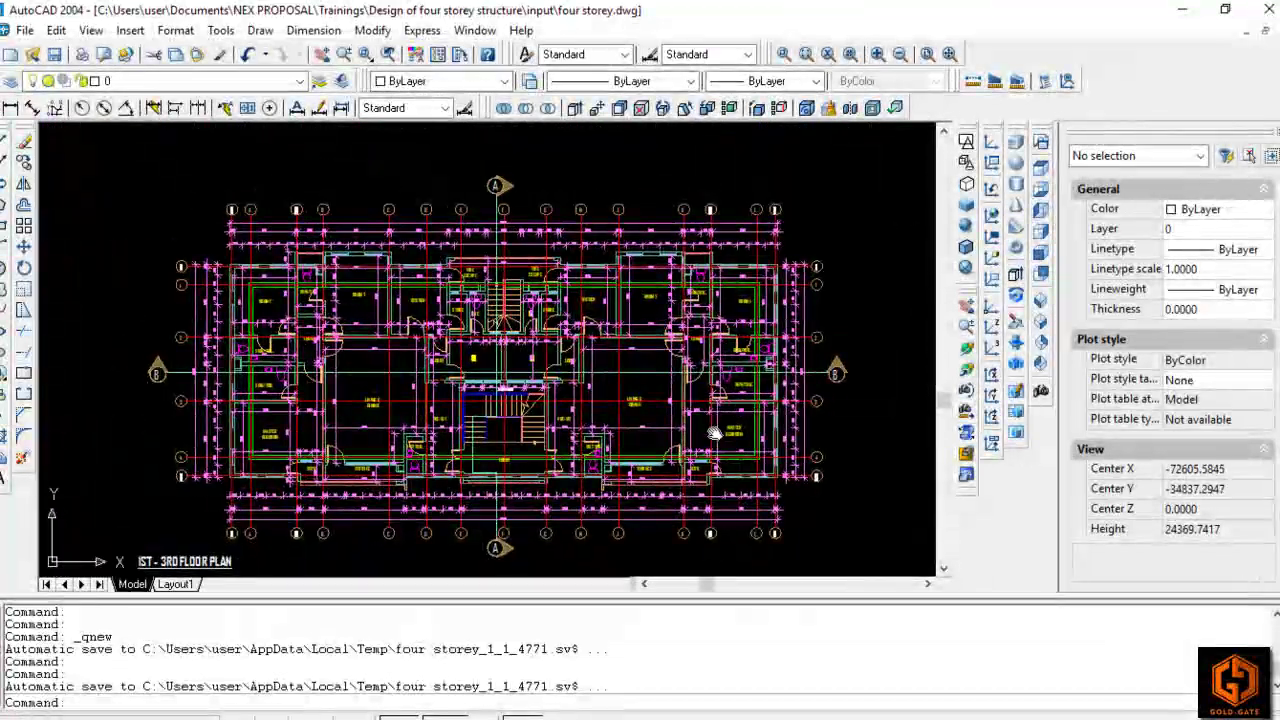
Step: Examine Room 1, Room 2, the kitchen, living and dining area, master bedroom and terrace in the 1st - 3rd floor plan
middle_click_drag(590, 445, 637, 385)
scroll(460, 250, "up", 4)
middle_click_drag(565, 245, 542, 259)
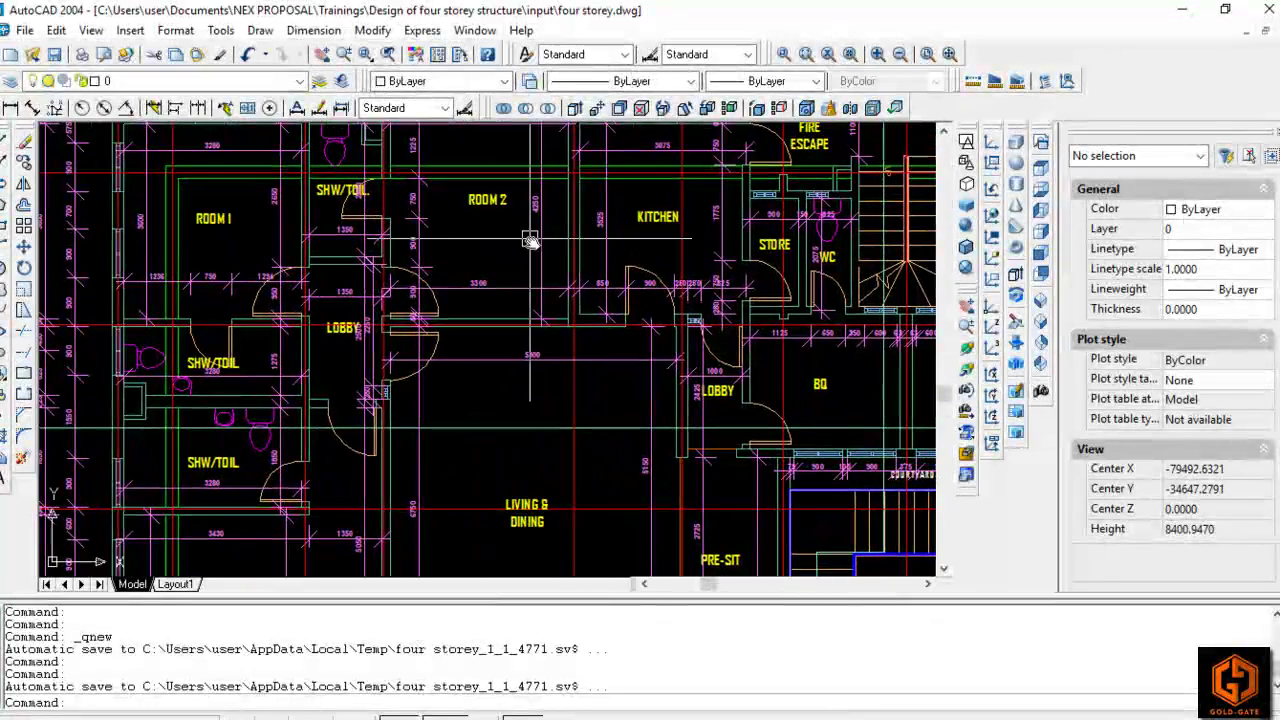
middle_click_drag(257, 442, 270, 269)
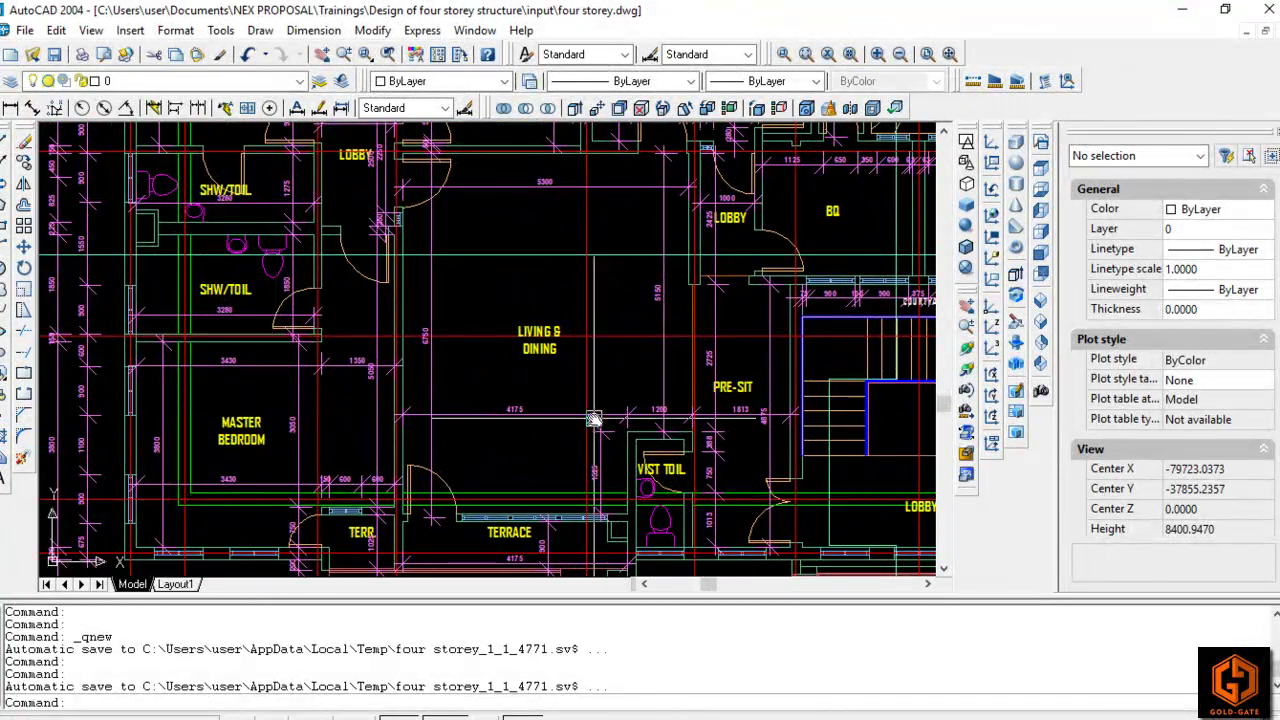
scroll(531, 413, "down", 5)
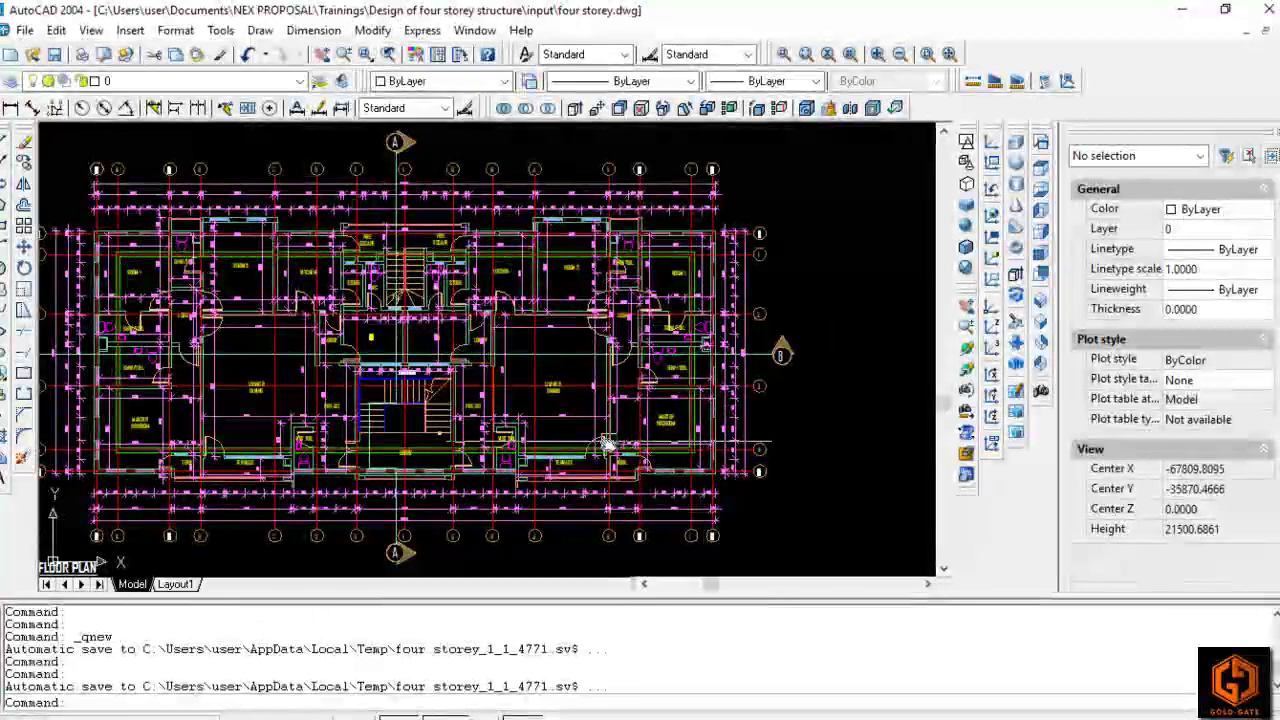
middle_click_drag(623, 423, 672, 418)
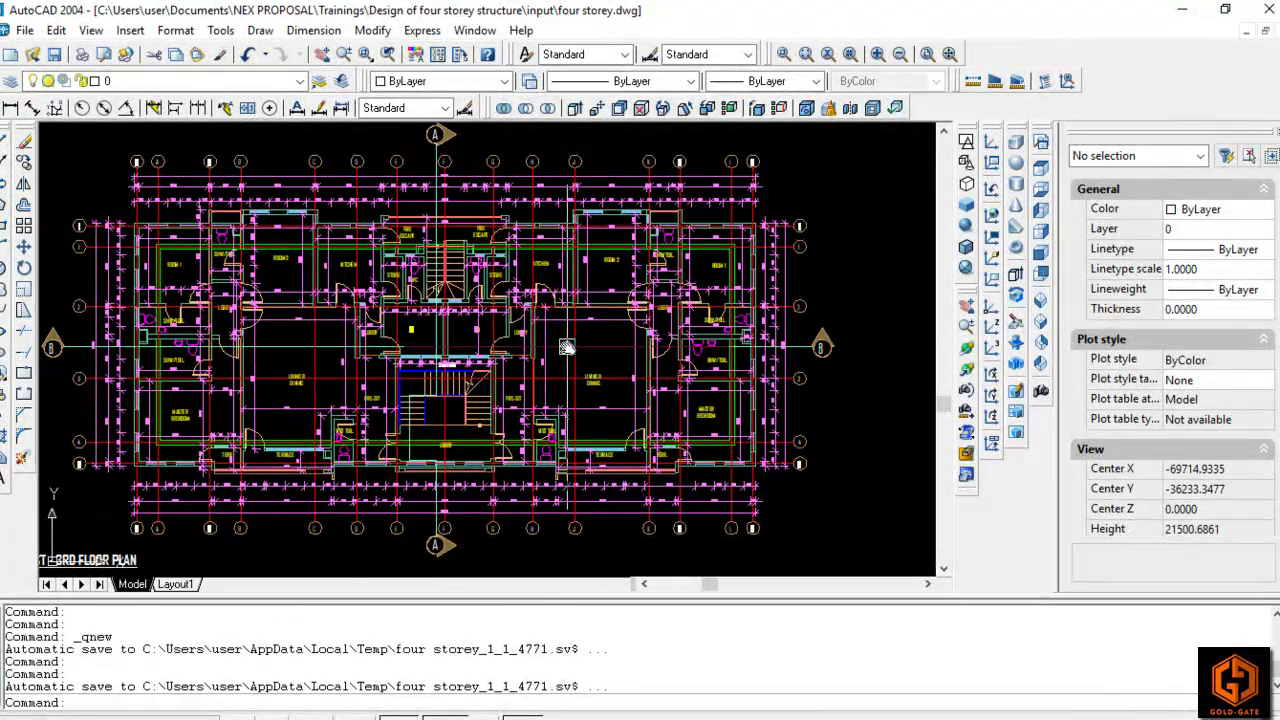
Step: Go back to the approach view elevation and examine its facade and the level marks from ground floor to roof
scroll(566, 347, "down", 10)
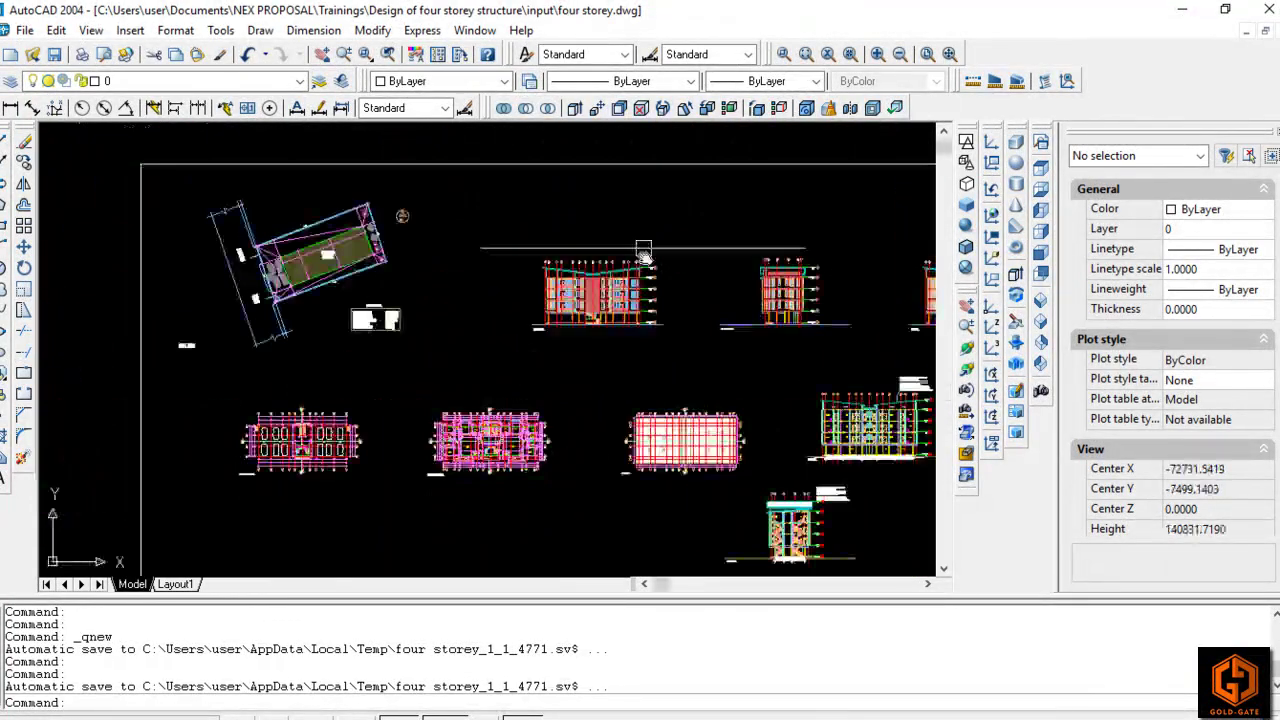
scroll(645, 313, "up", 9)
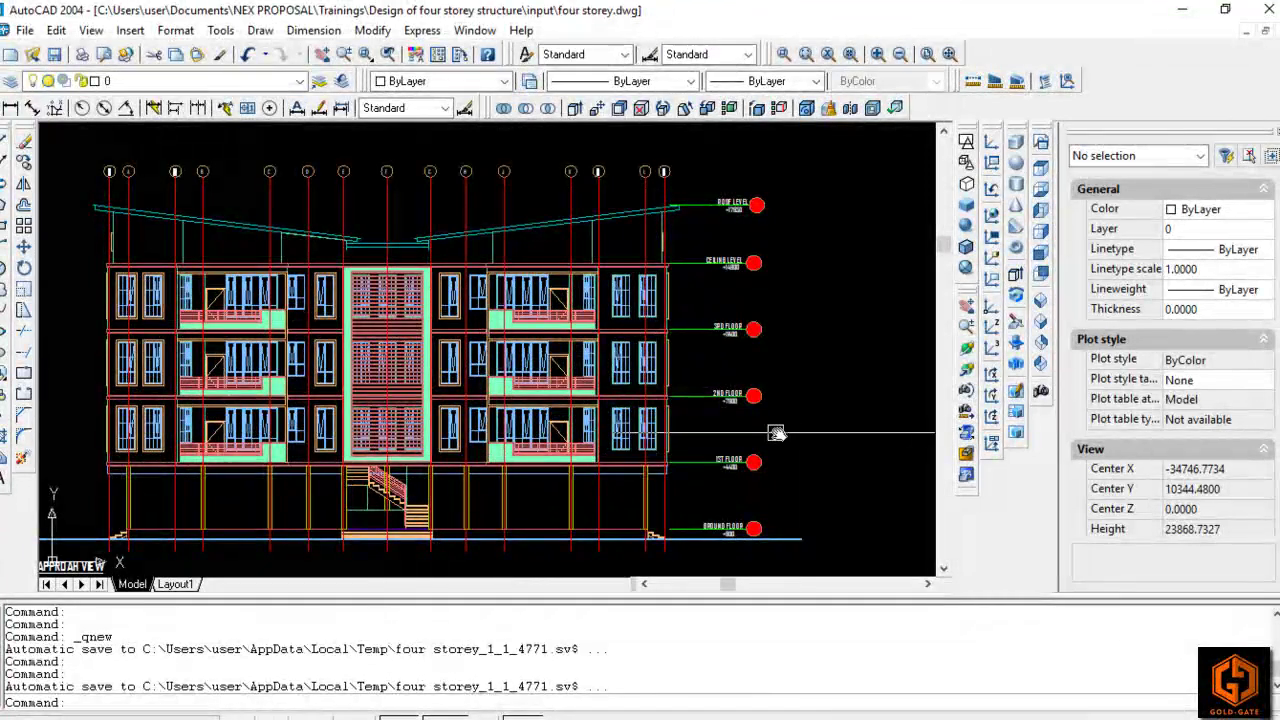
middle_click_drag(690, 433, 755, 363)
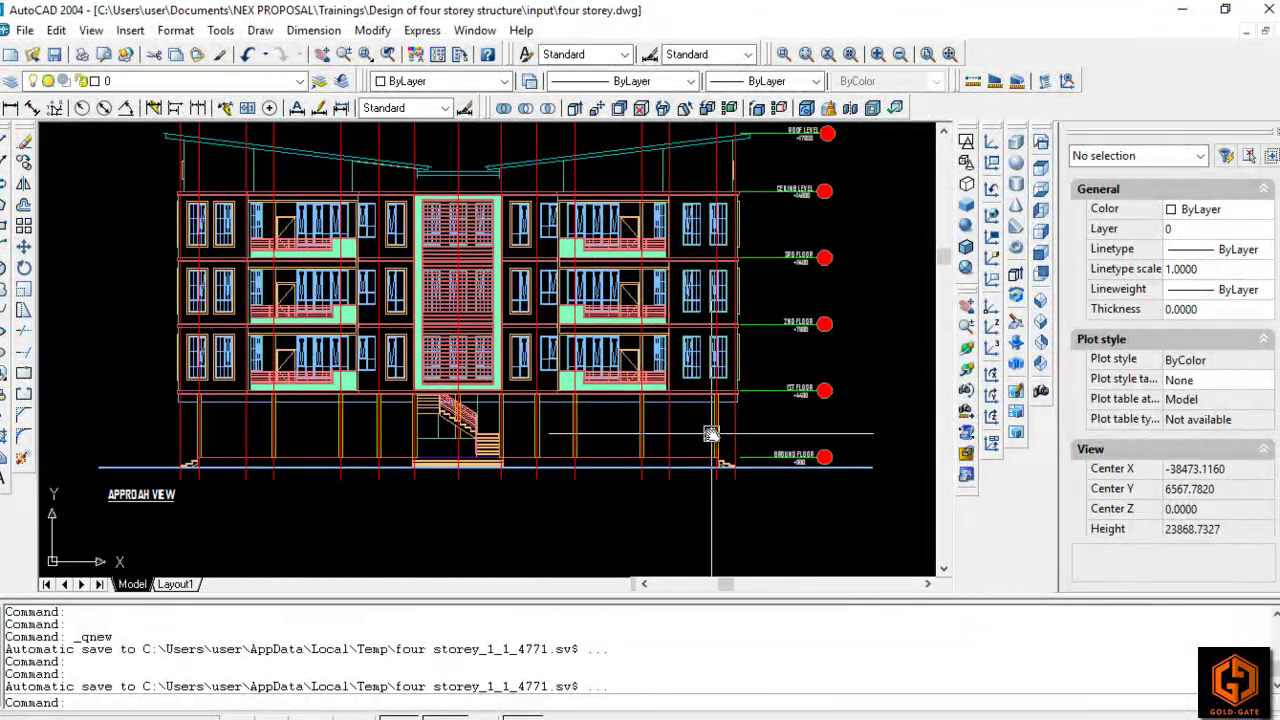
scroll(793, 385, "down", 5)
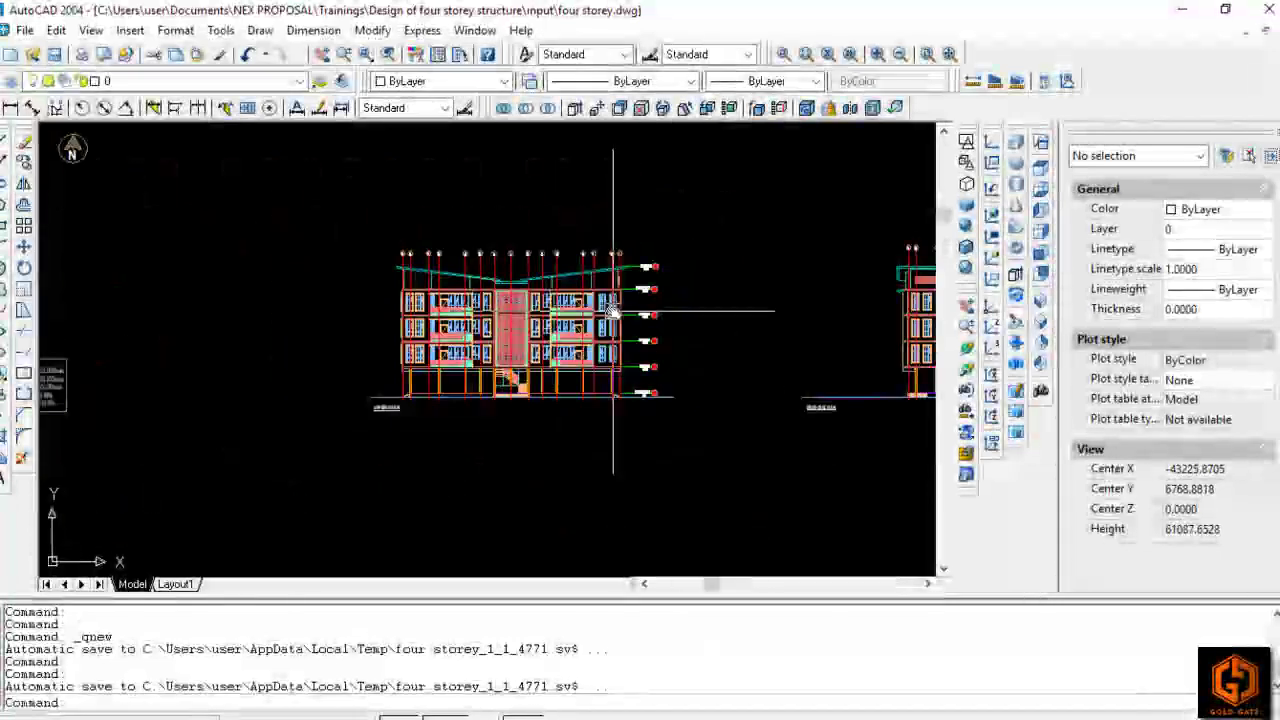
scroll(602, 355, "up", 5)
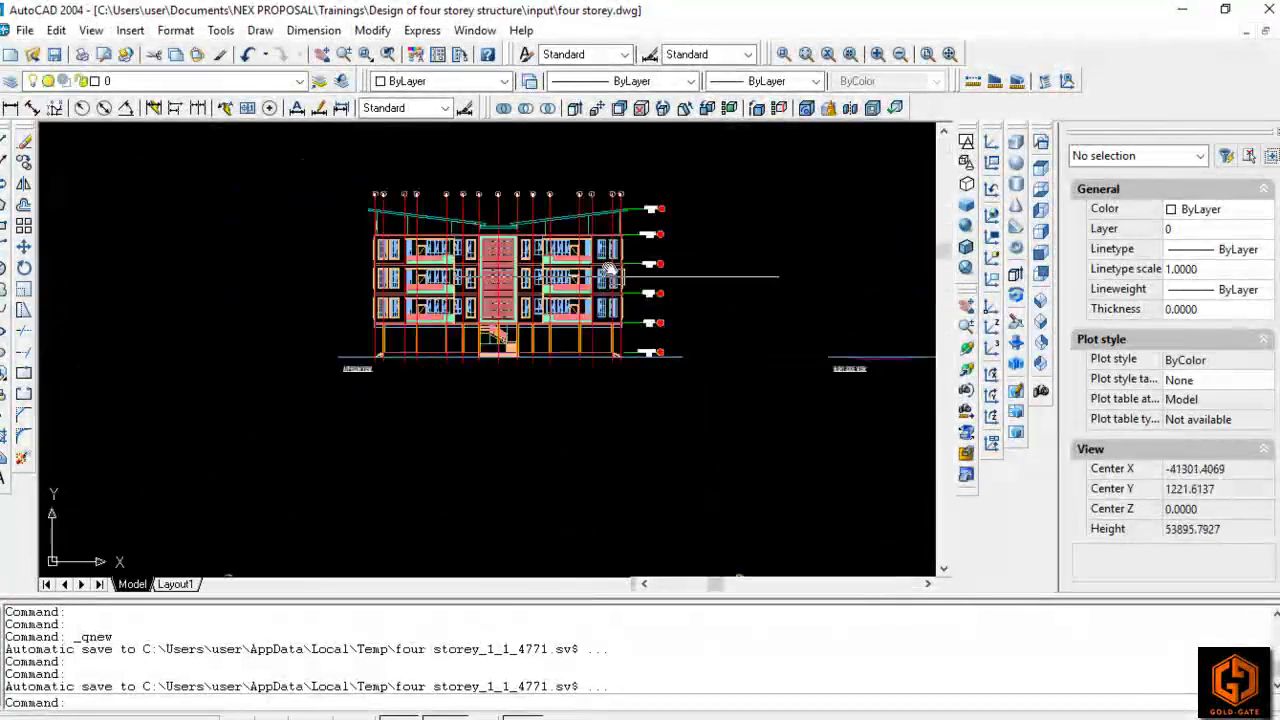
mouse_move(671, 356)
middle_mouse_down()
mouse_move(629, 364)
mouse_move(745, 470)
middle_mouse_up()
scroll(528, 323, "up", 5)
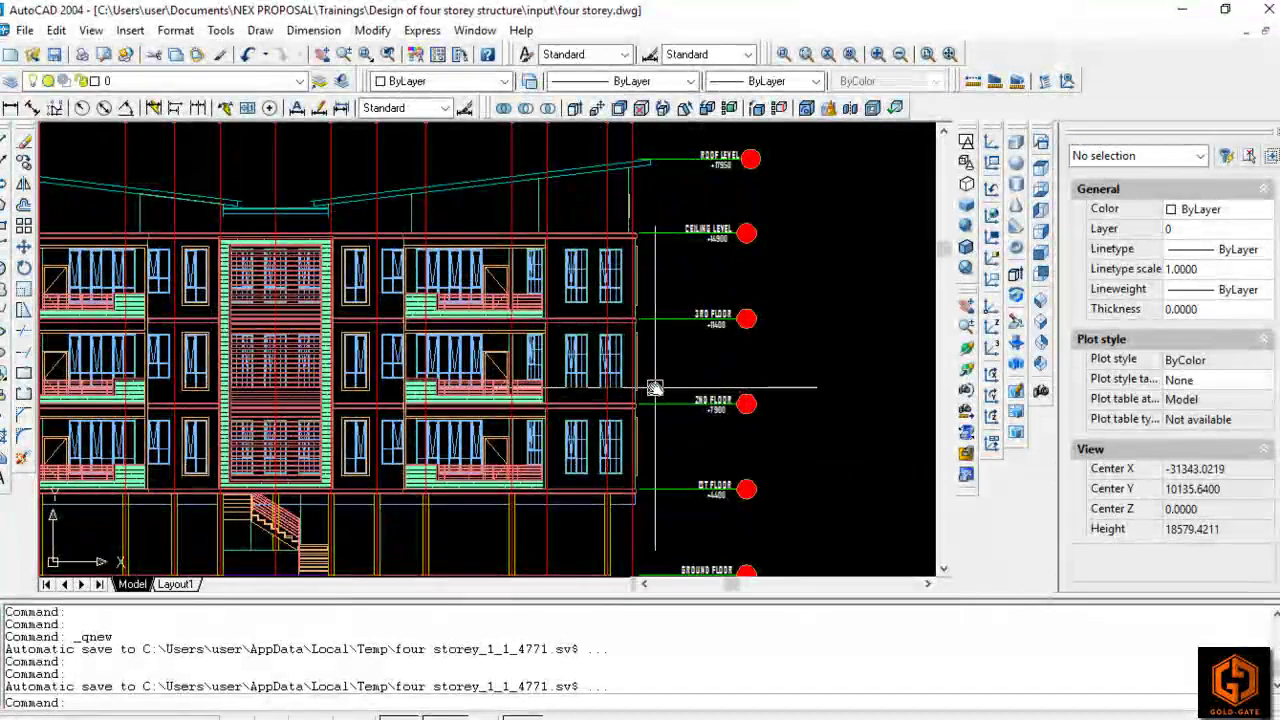
scroll(622, 356, "down", 5)
Step: Review the overall layout, grid lines and section marks of the 1st - 3rd floor plan
middle_click_drag(700, 457, 720, 194)
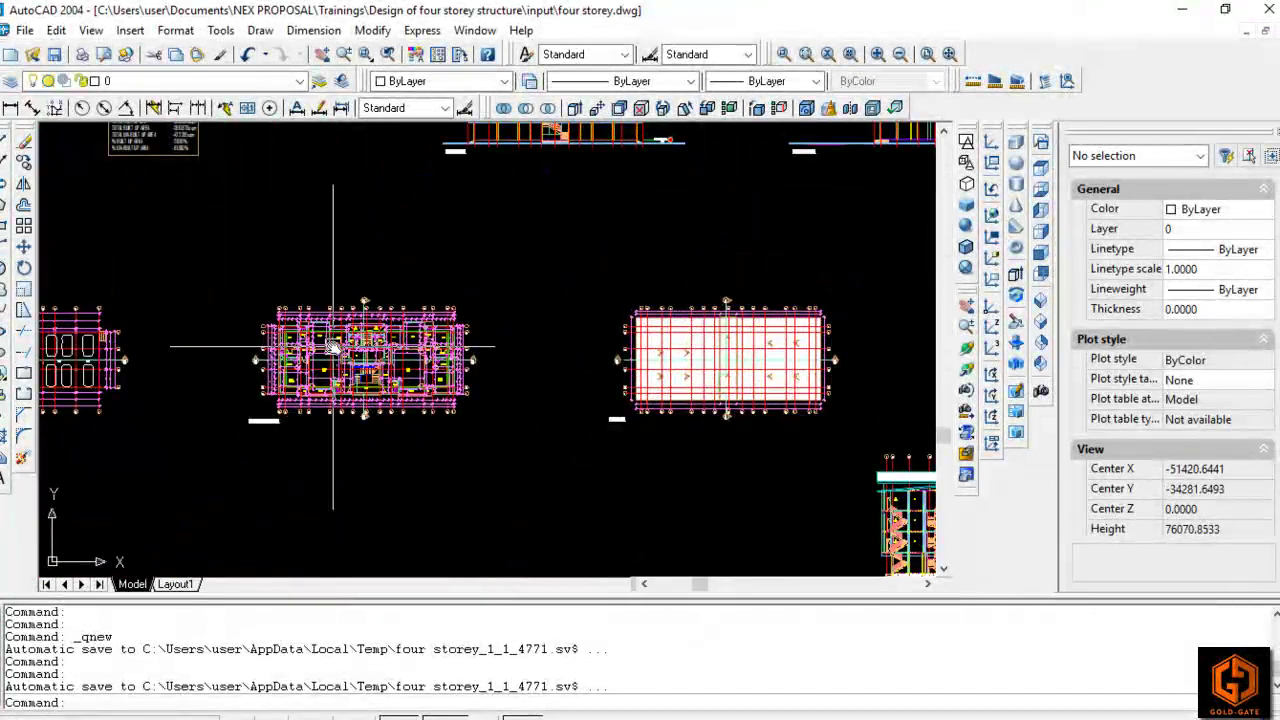
scroll(352, 390, "up", 4)
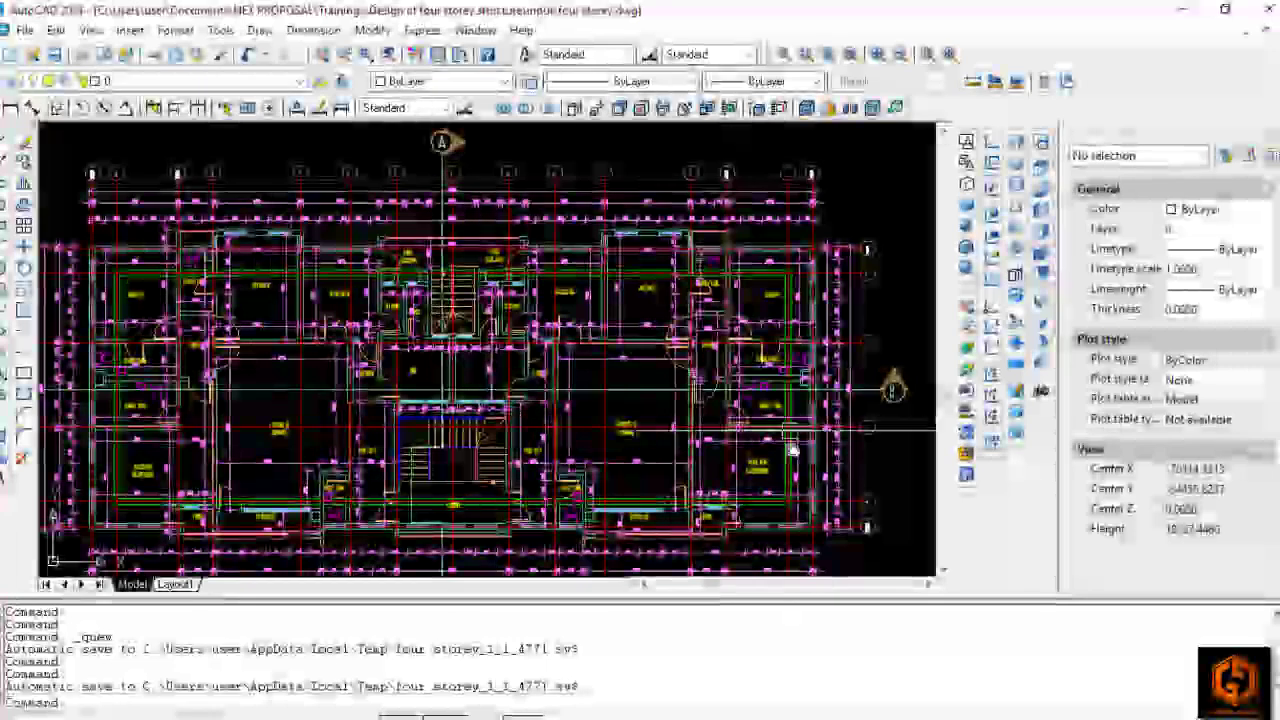
middle_click_drag(633, 478, 711, 290)
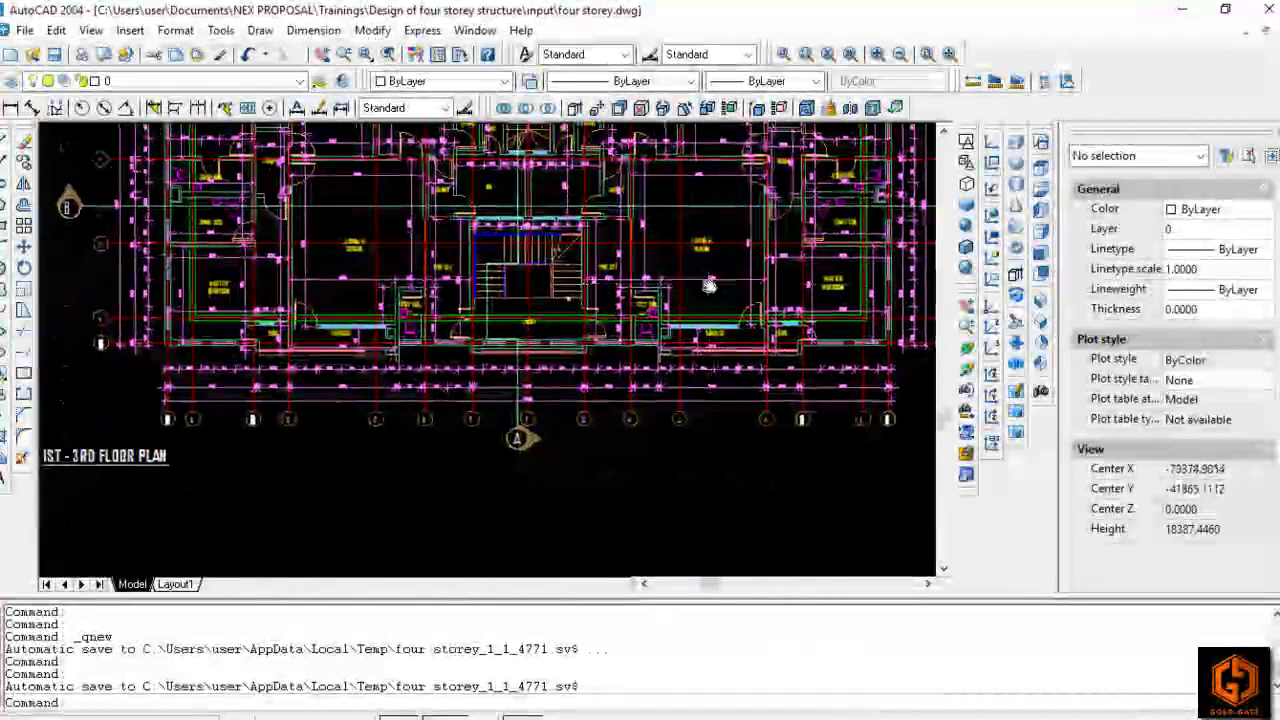
middle_click_drag(214, 428, 288, 485)
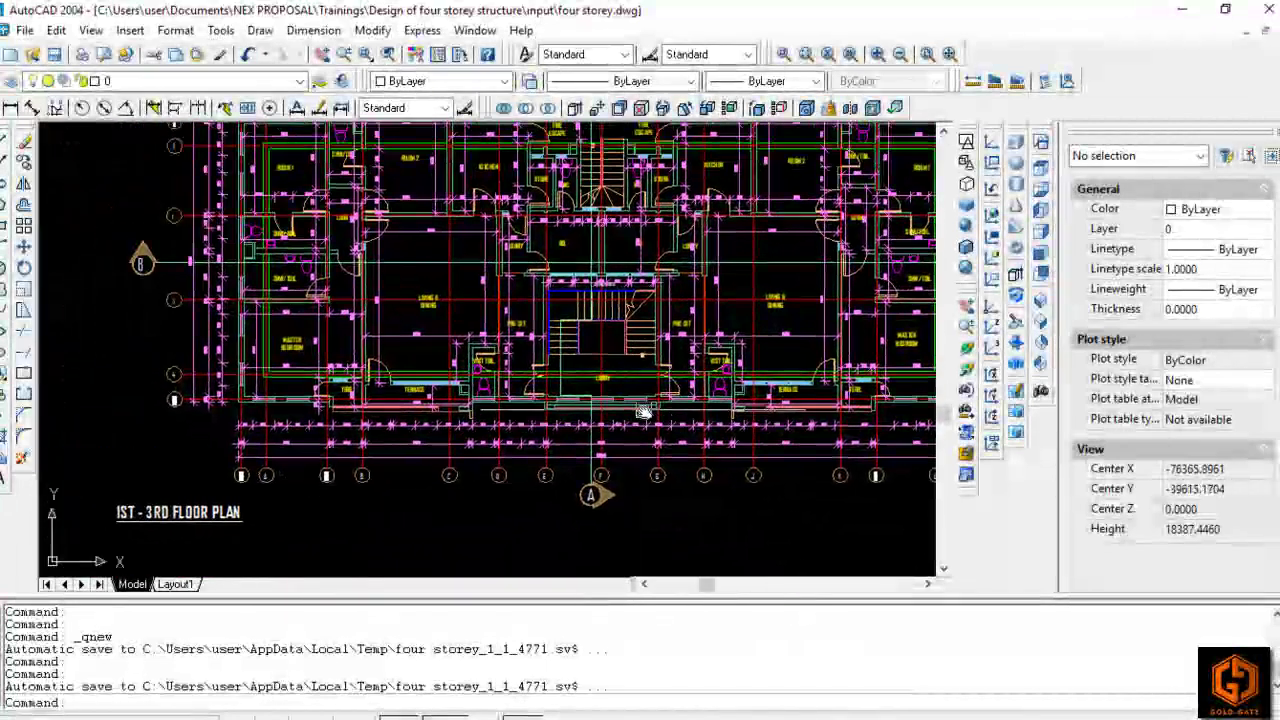
scroll(645, 410, "down", 5)
scroll(720, 410, "up", 4)
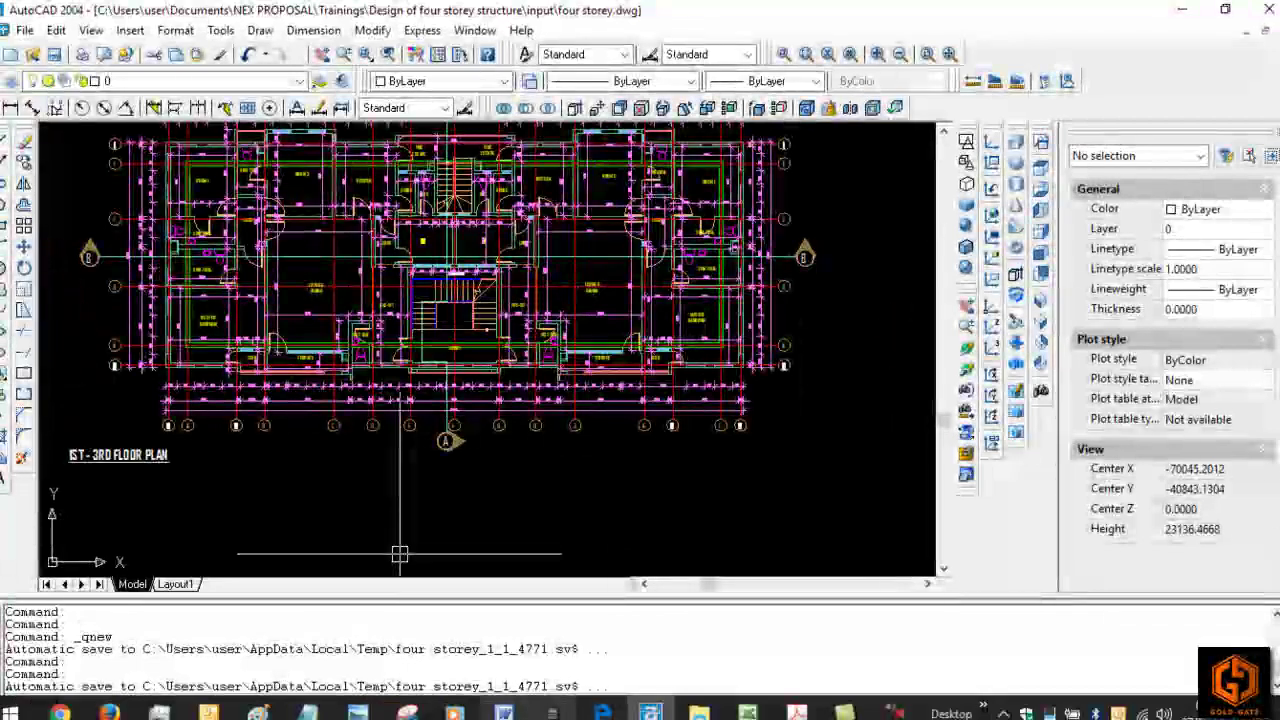
mouse_move(698, 712)
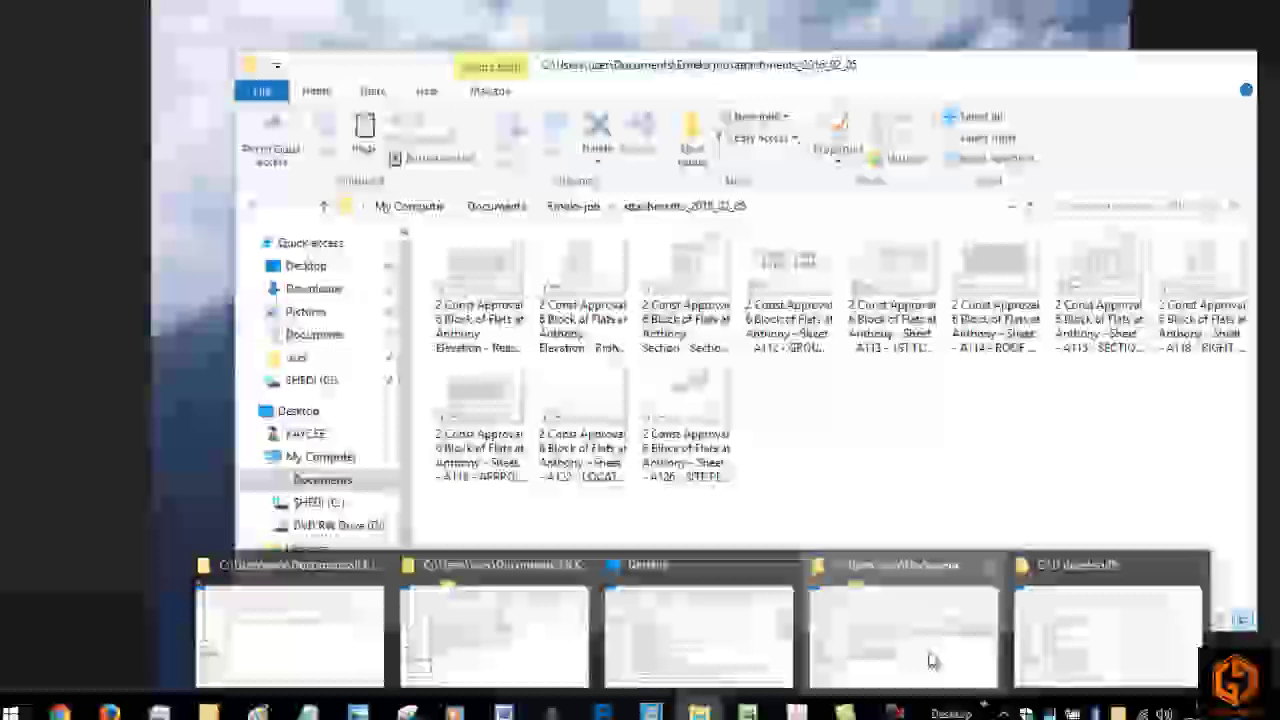
left_click(930, 660)
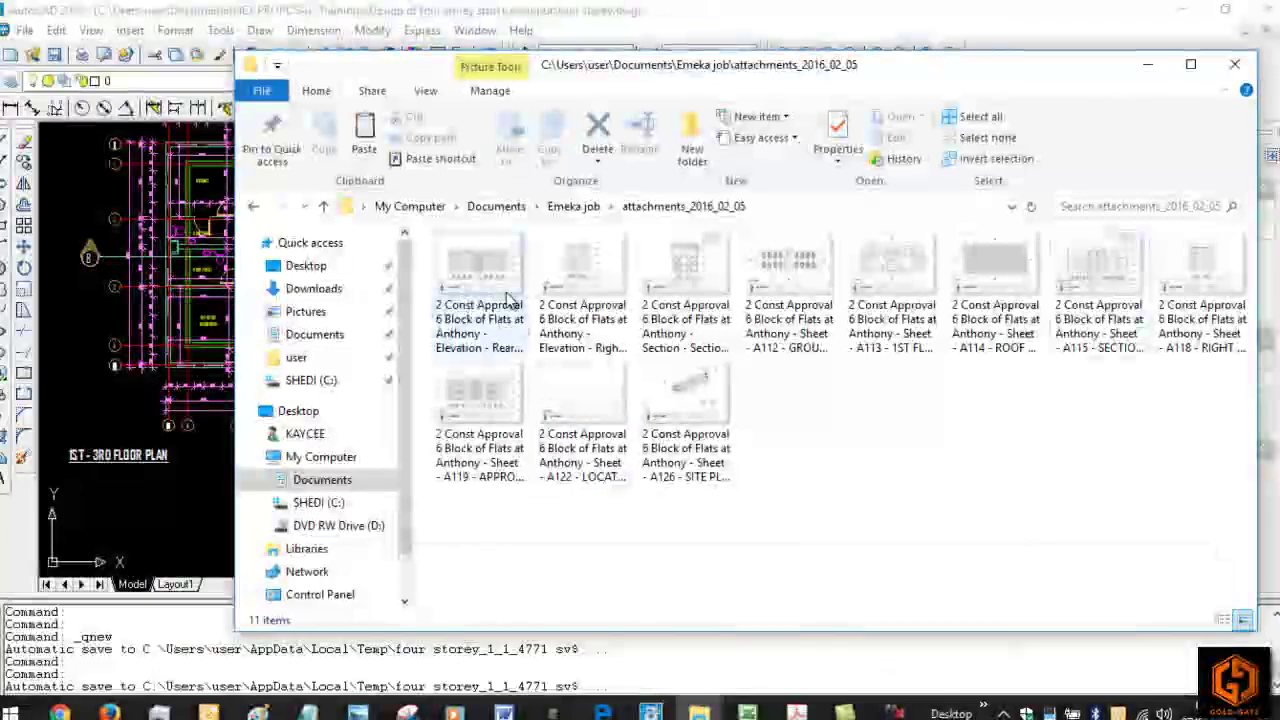
double_click(487, 272)
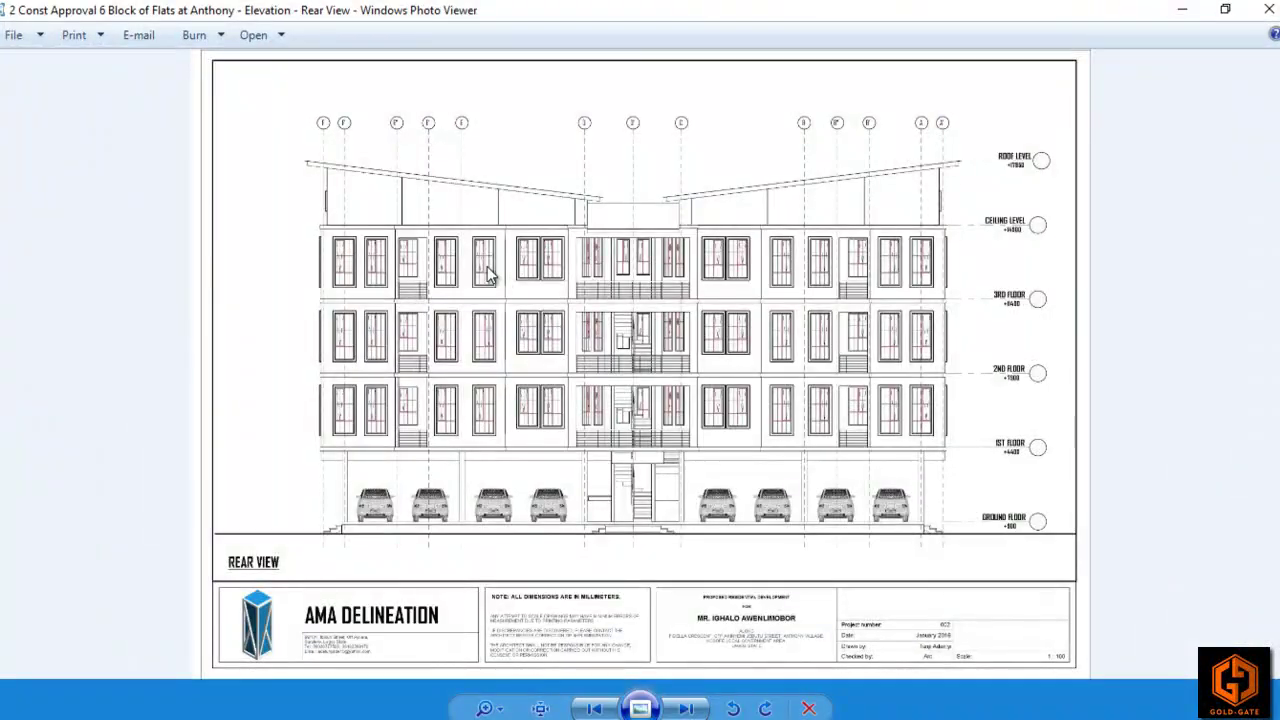
left_click(1270, 10)
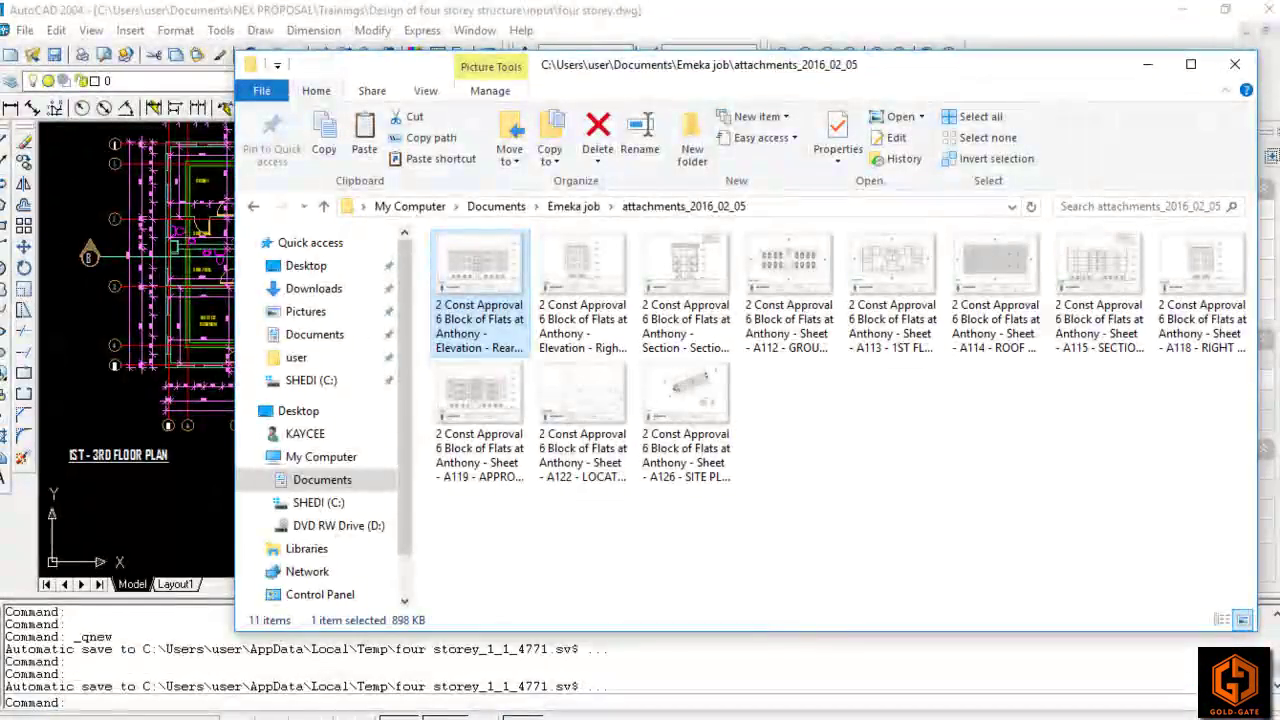
Step: Open the Elevation - Rear View image from the project's input folder in Windows Photo Viewer and examine the ground-floor parking bays and staircase
mouse_move(724, 712)
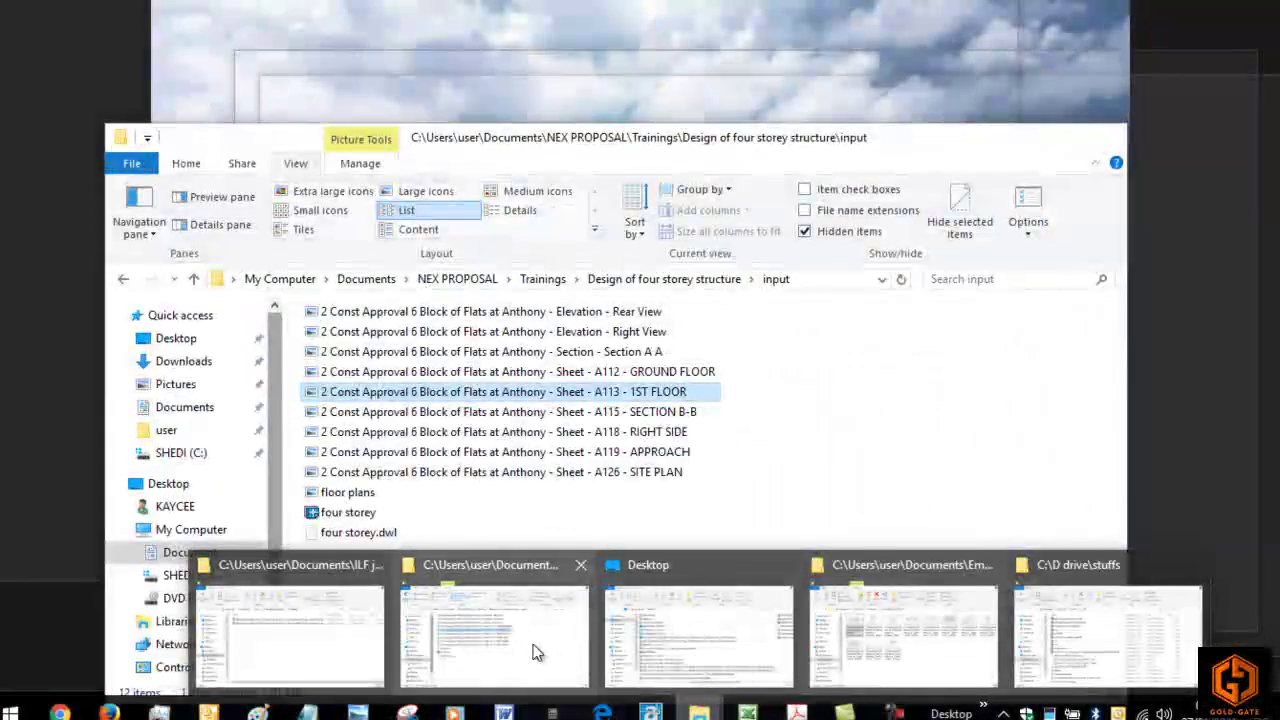
left_click(533, 652)
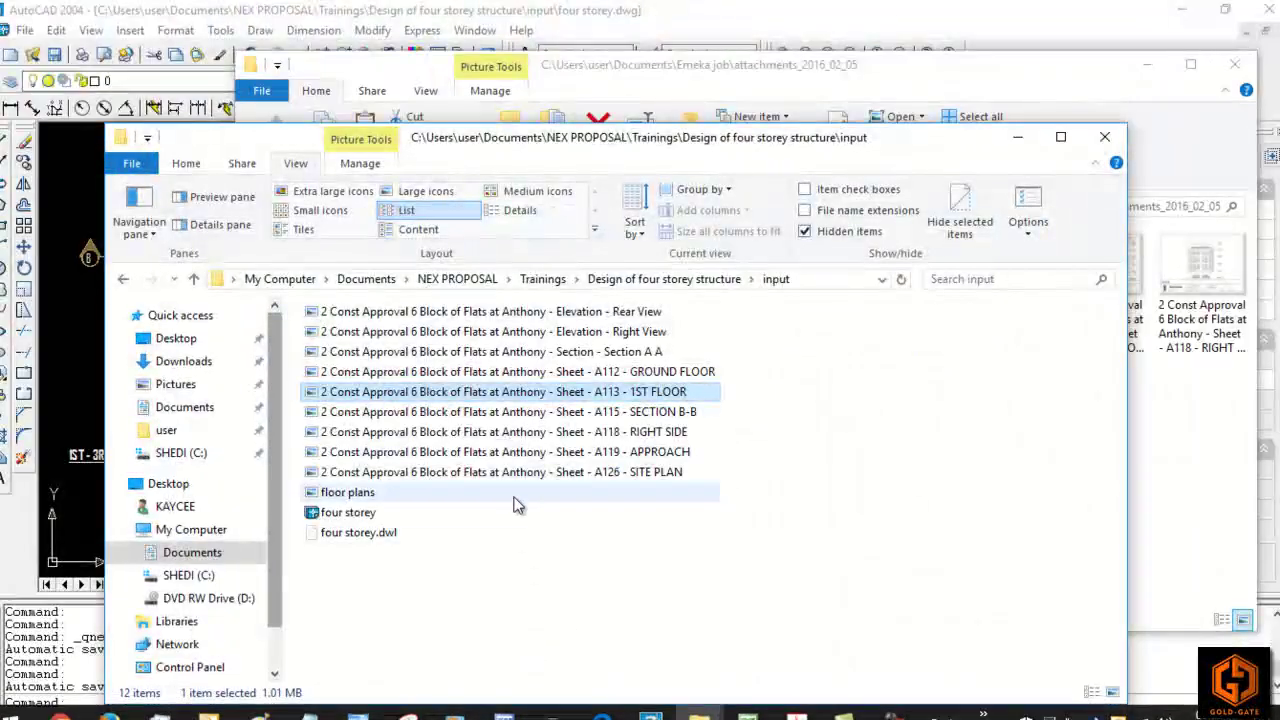
double_click(400, 311)
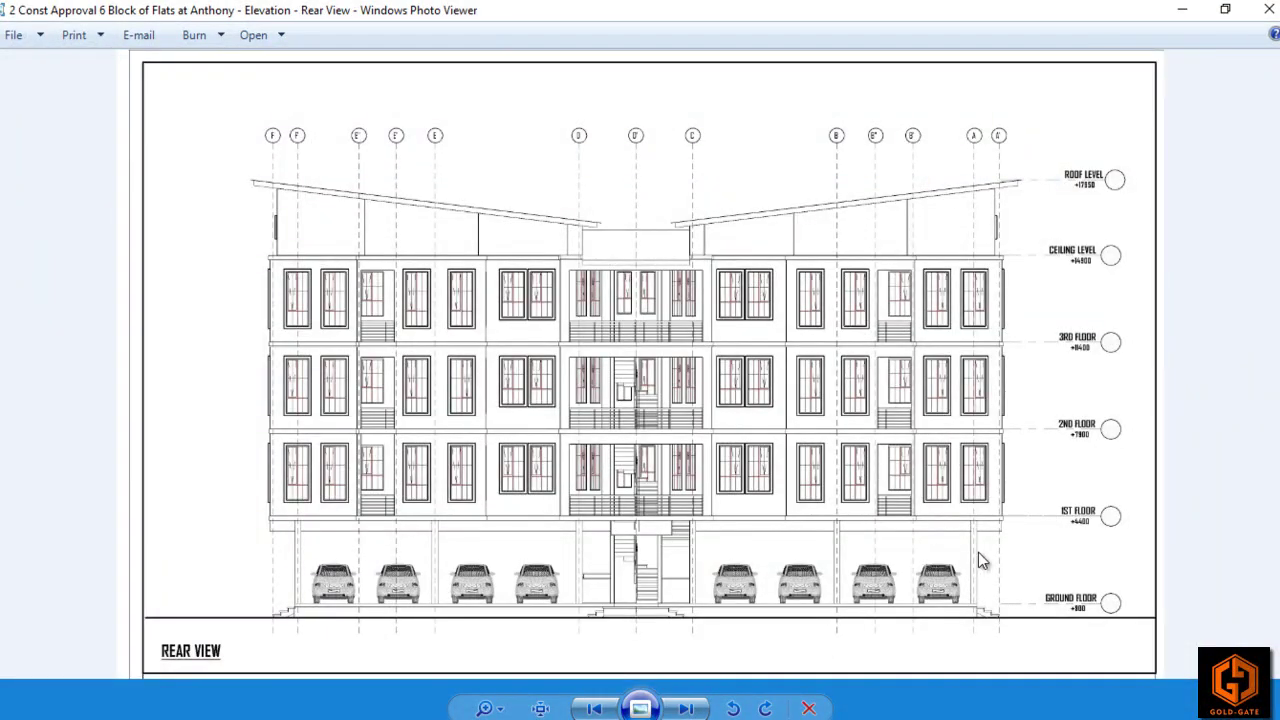
scroll(643, 556, "up", 2)
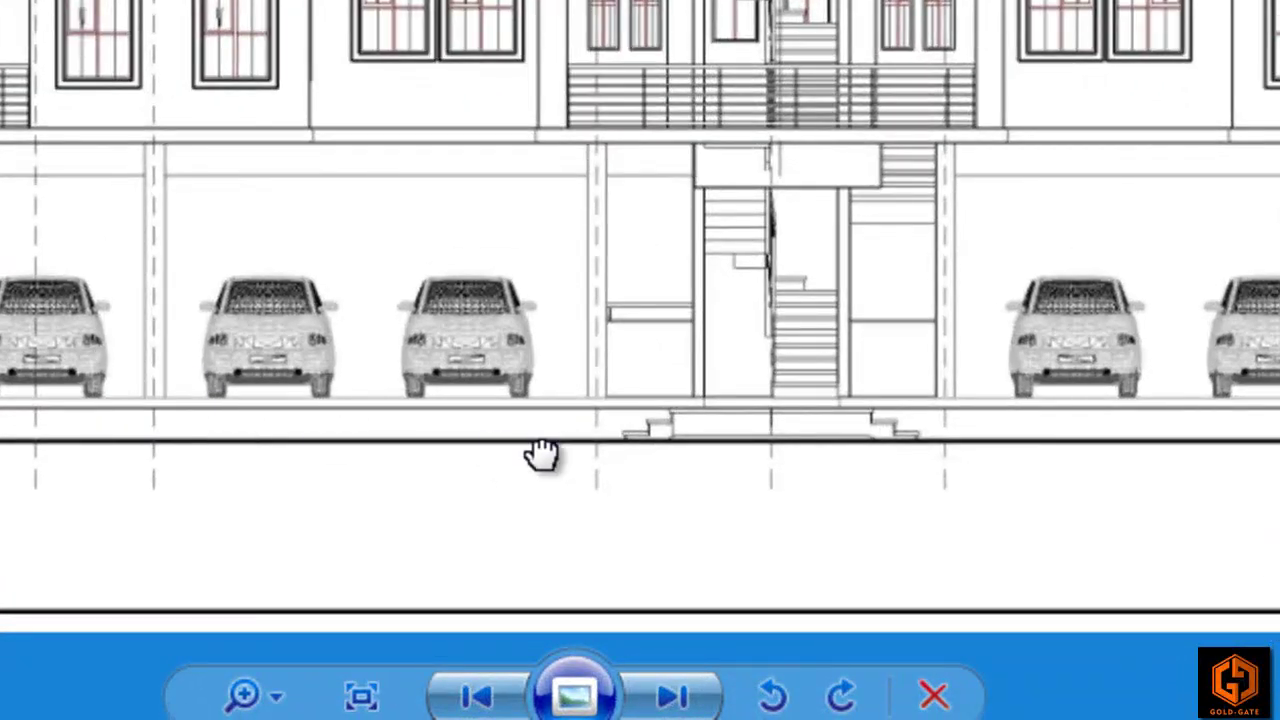
left_click_drag(540, 455, 174, 407)
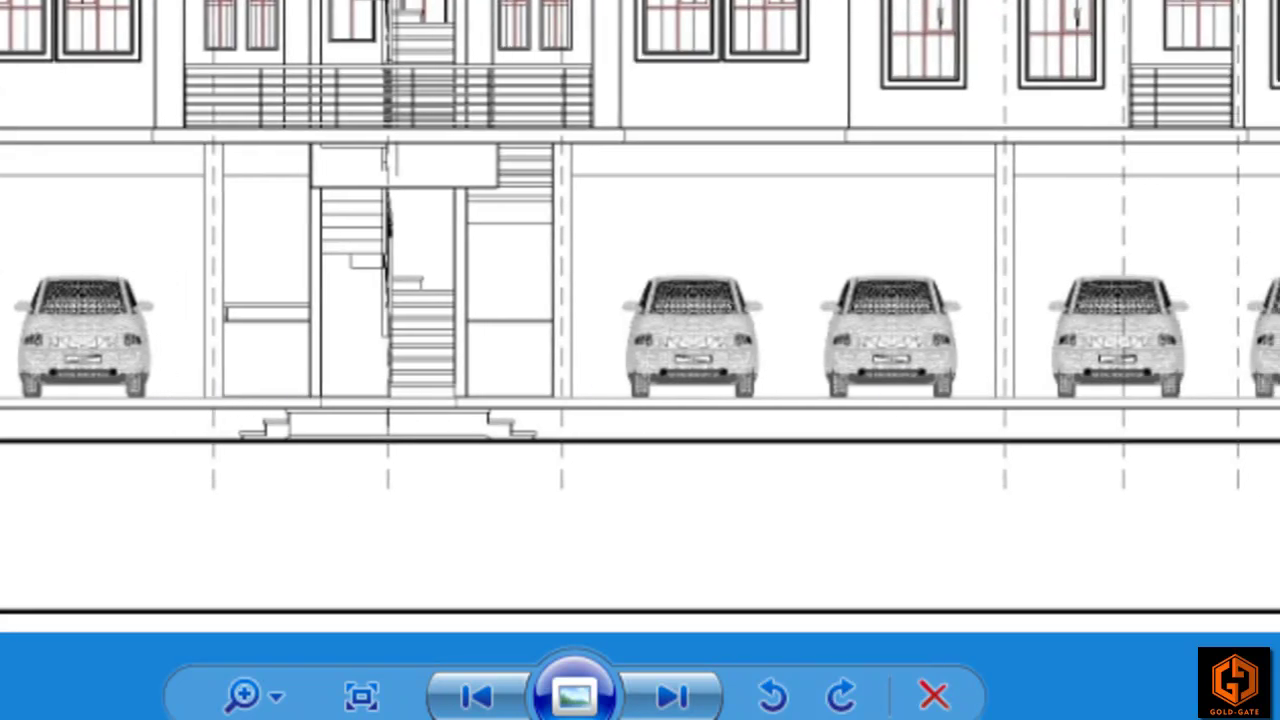
left_click_drag(640, 420, 601, 420)
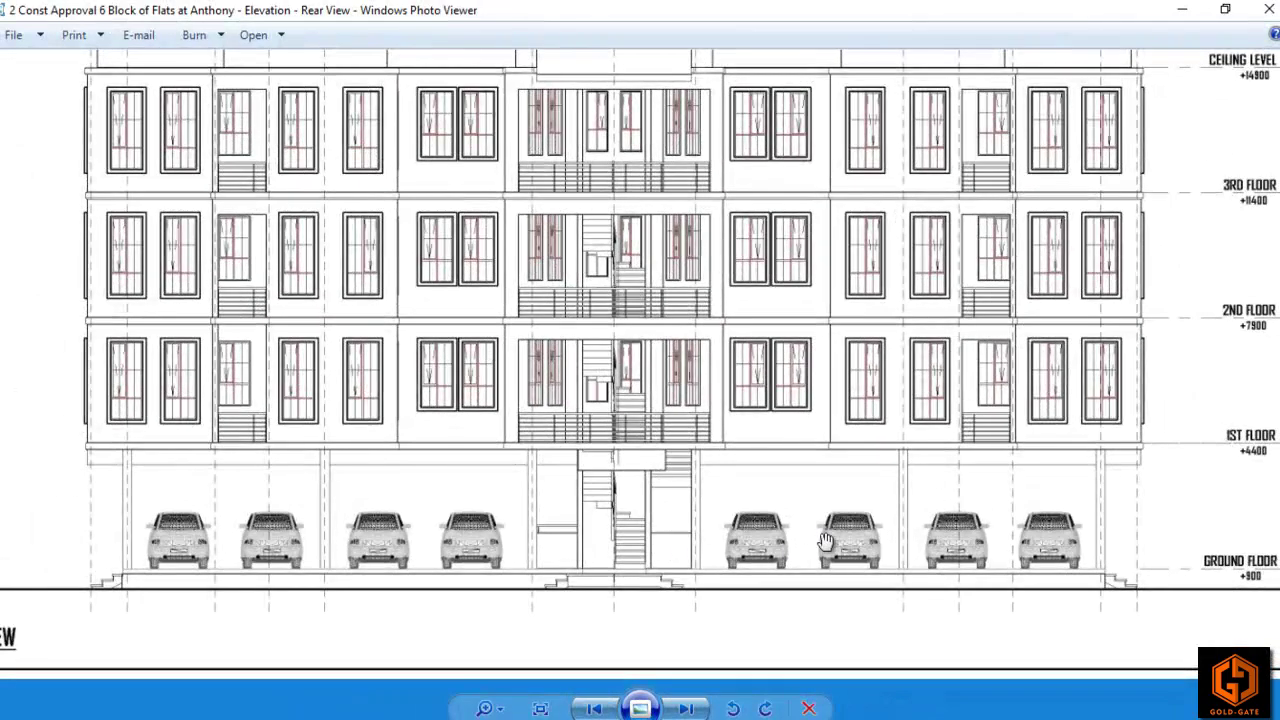
Step: Examine the ground, 1st, 2nd and 3rd floor level marks of the rear view elevation
left_click_drag(825, 541, 632, 553)
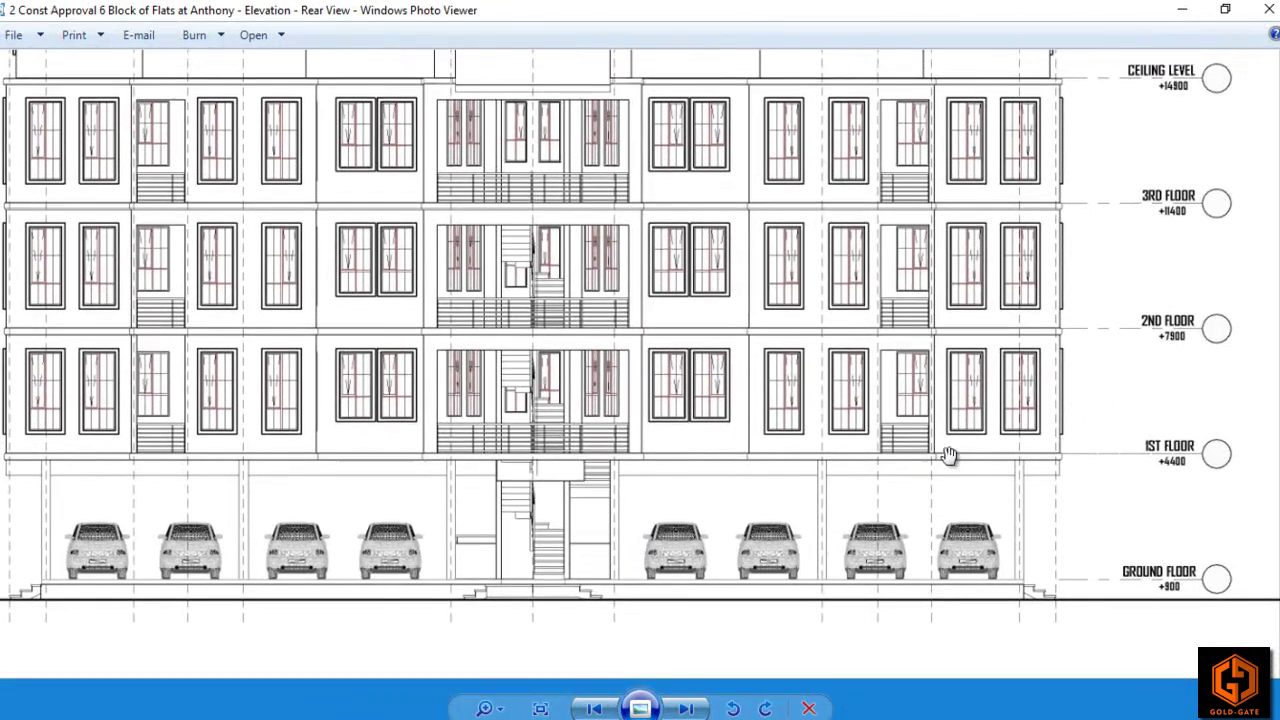
left_click_drag(1043, 234, 1040, 297)
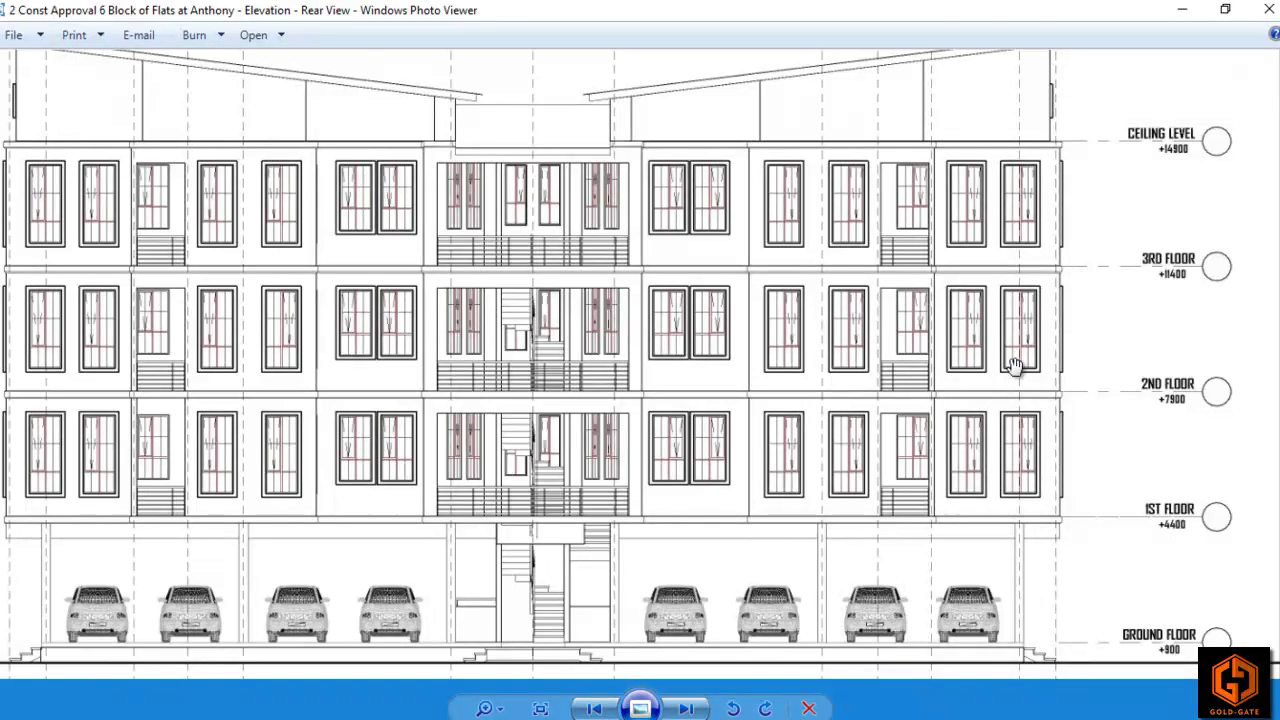
left_click_drag(897, 538, 993, 464)
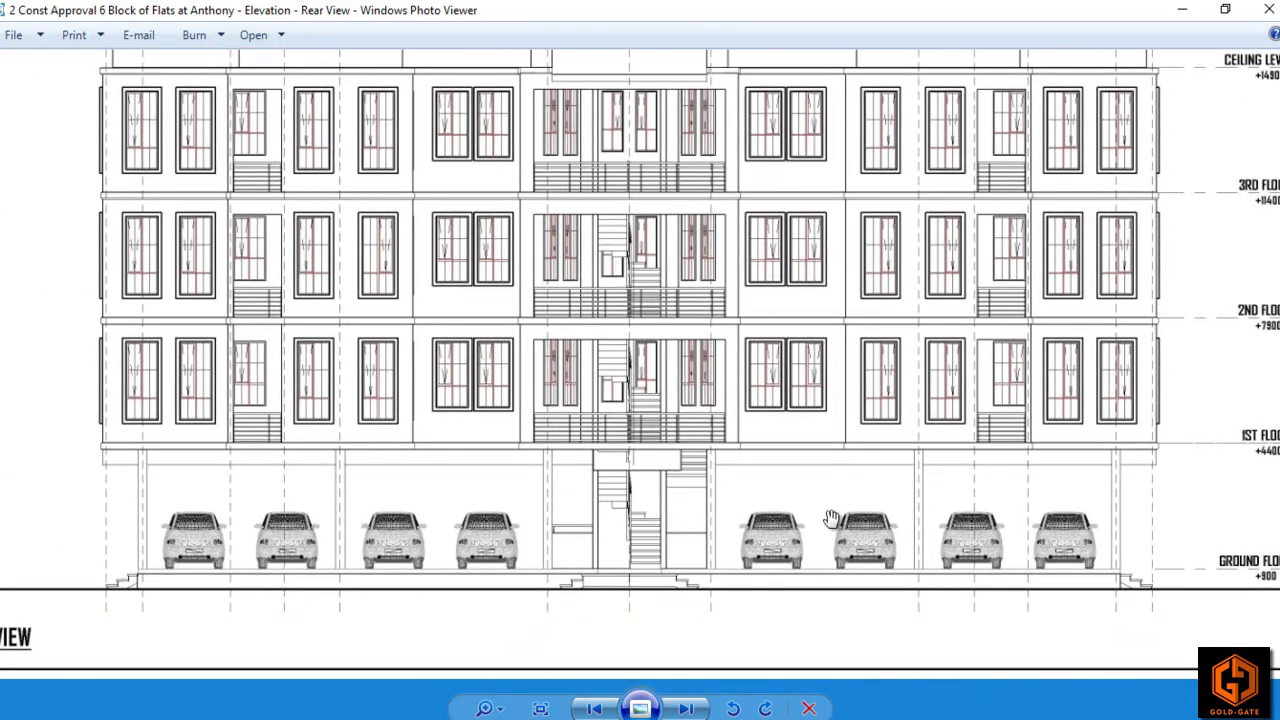
left_click_drag(1013, 570, 777, 574)
left_click_drag(908, 492, 915, 559)
Step: Examine the ceiling level, roof level and roof slopes at the top of the rear view elevation
left_click_drag(1123, 360, 1123, 448)
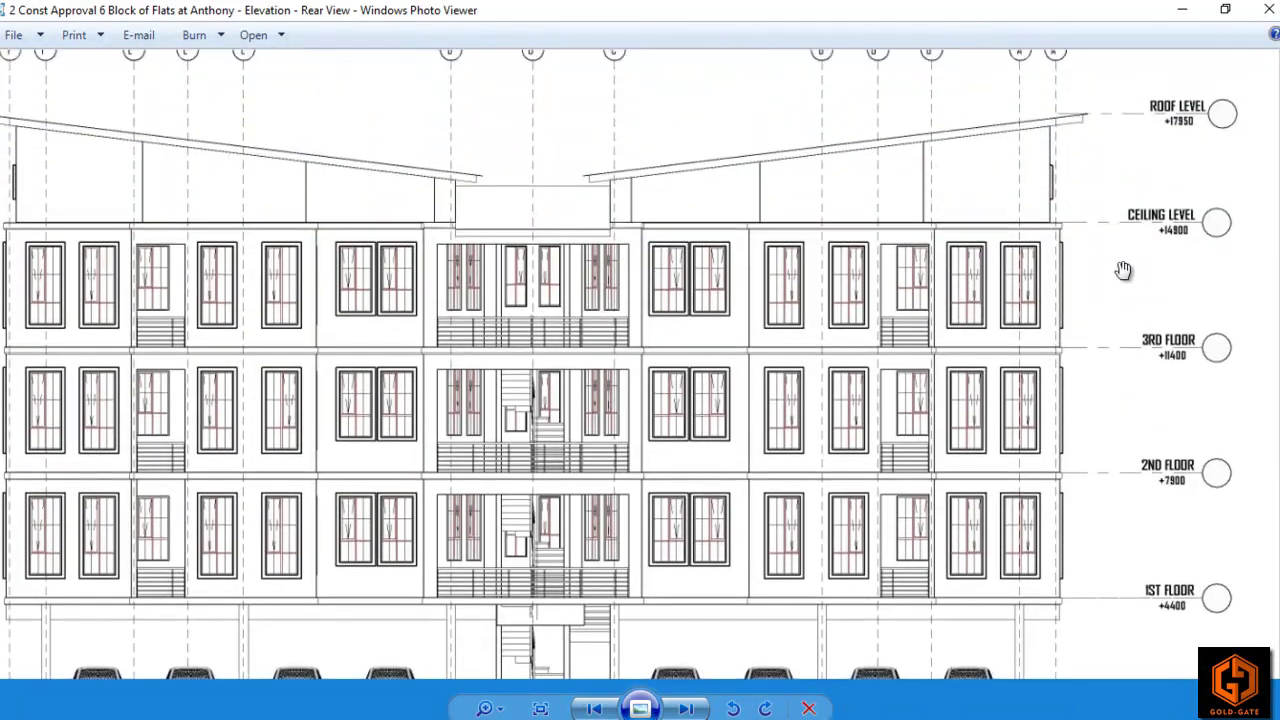
left_click_drag(1152, 244, 1161, 304)
scroll(1201, 287, "up", 2)
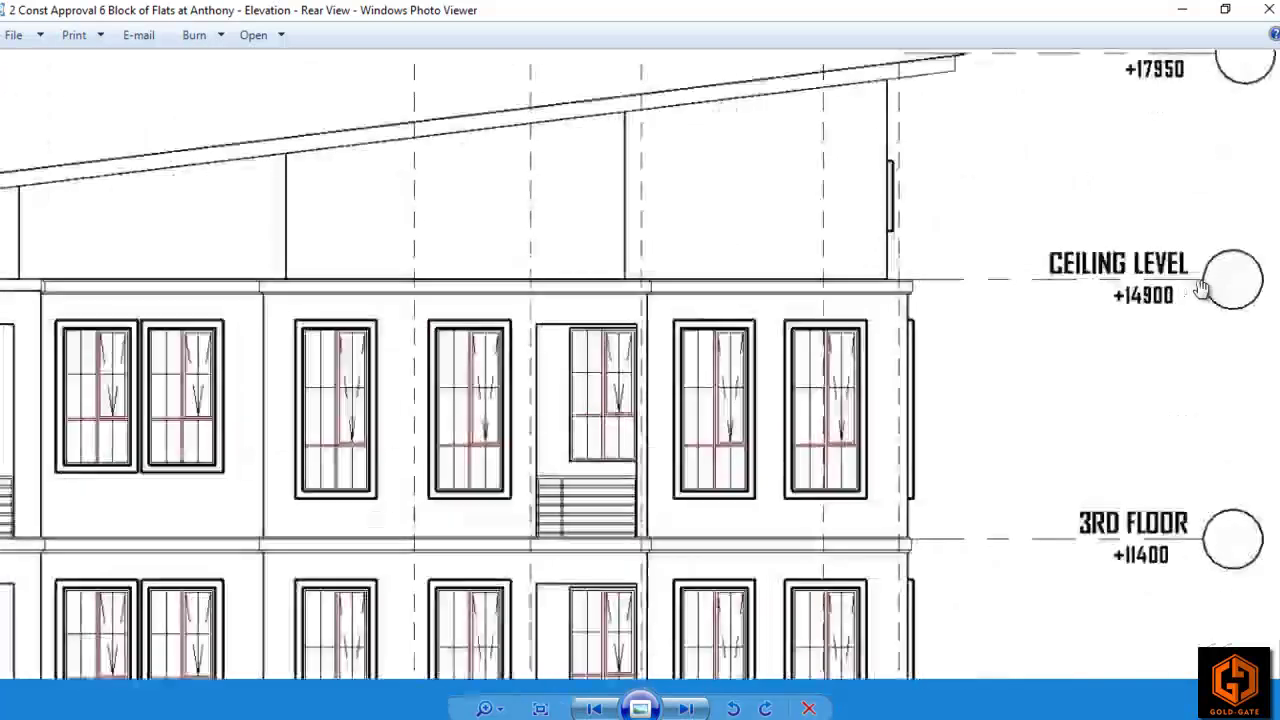
scroll(1200, 292, "down", 2)
left_click_drag(1064, 402, 1139, 370)
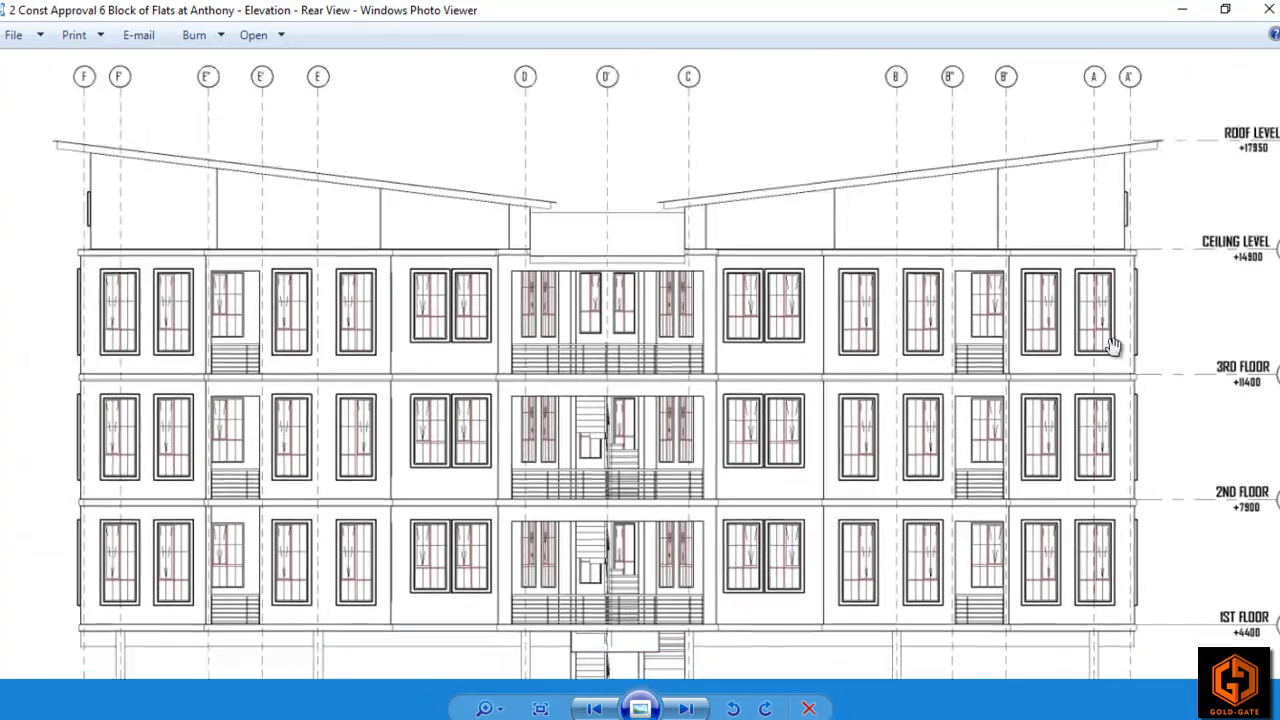
left_click_drag(1050, 390, 985, 391)
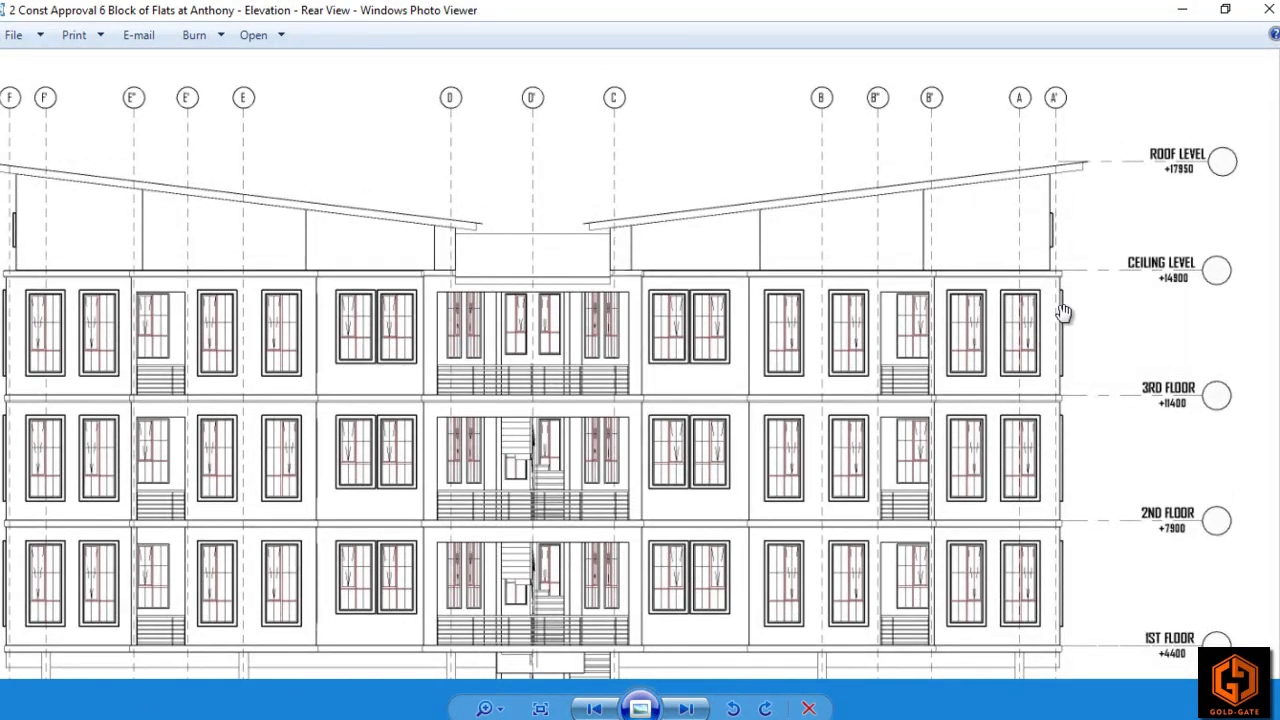
left_click_drag(1071, 391, 1119, 284)
Step: Examine the left-side view elevation with its floor levels and go on to the Section A-A drawing
mouse_move(737, 717)
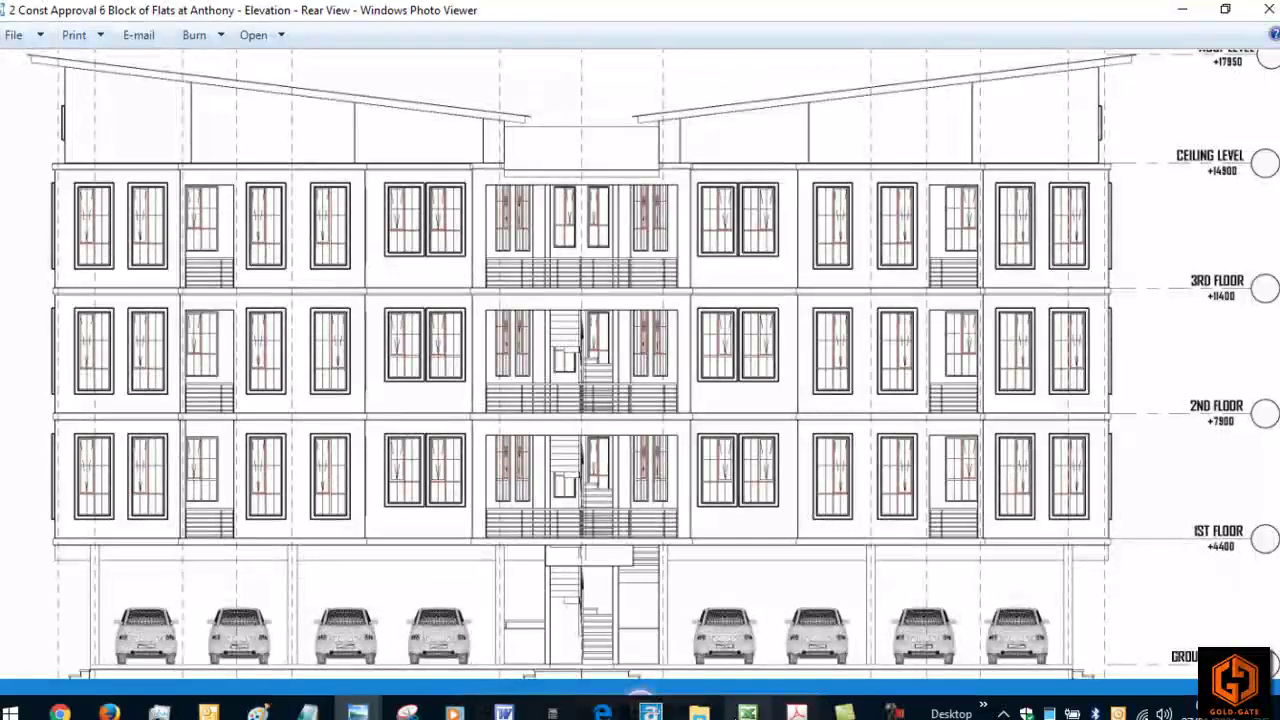
scroll(757, 465, "down", 3)
left_click(686, 709)
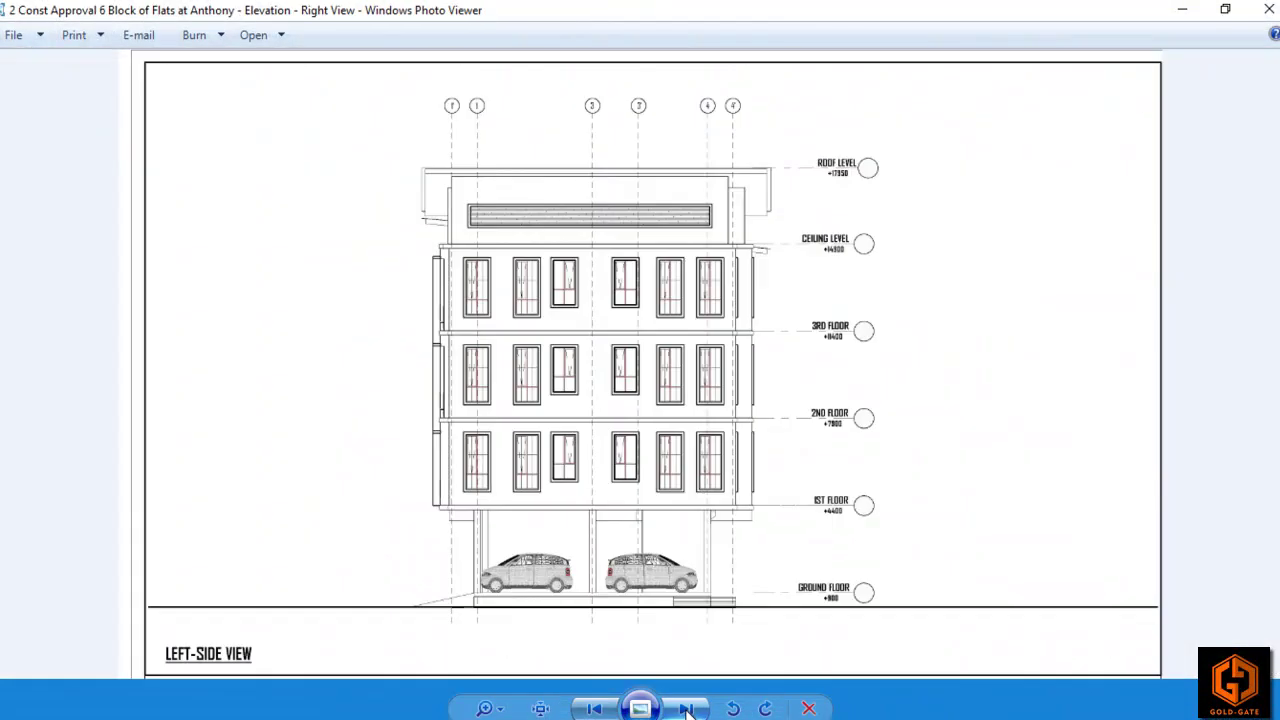
left_click(596, 709)
scroll(668, 548, "up", 1)
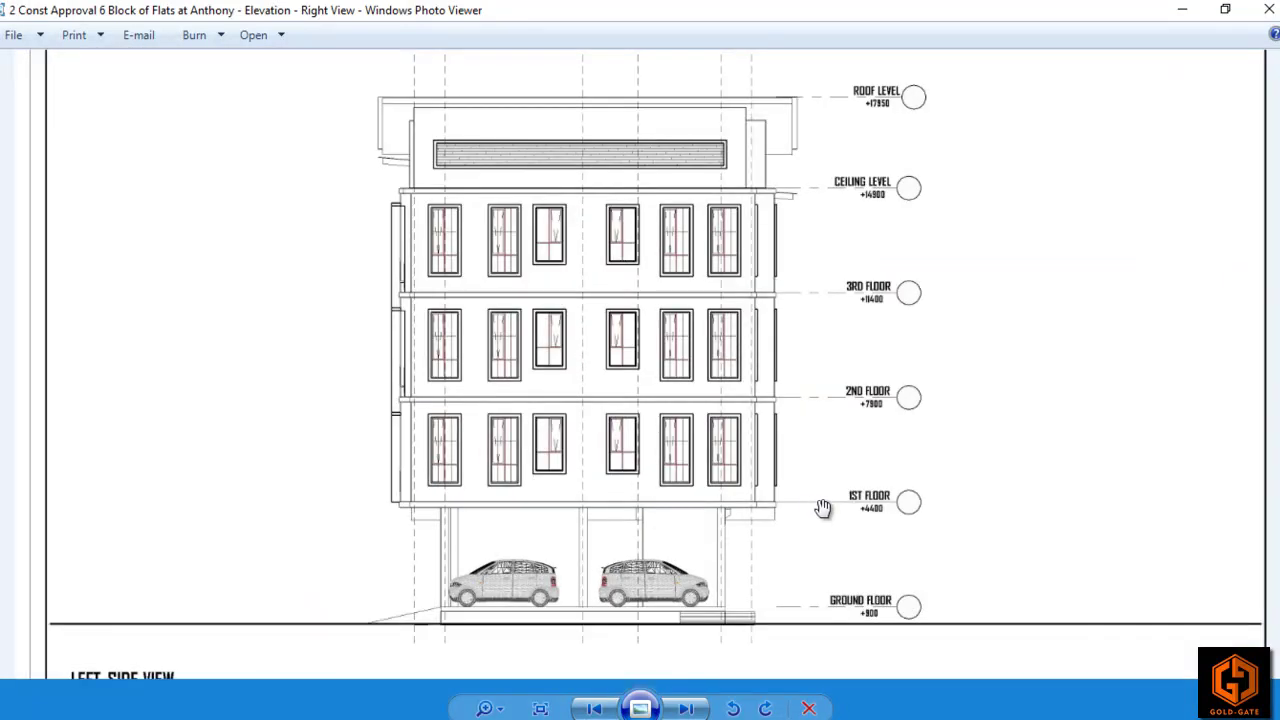
left_click(684, 709)
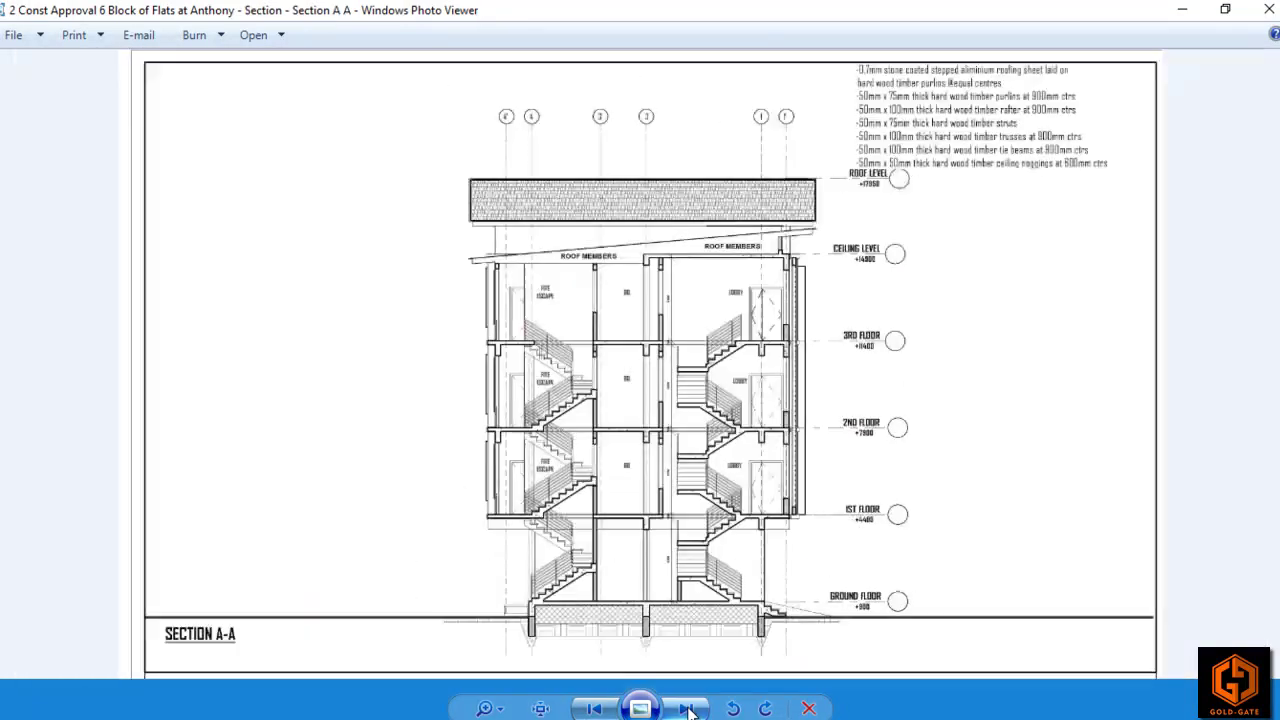